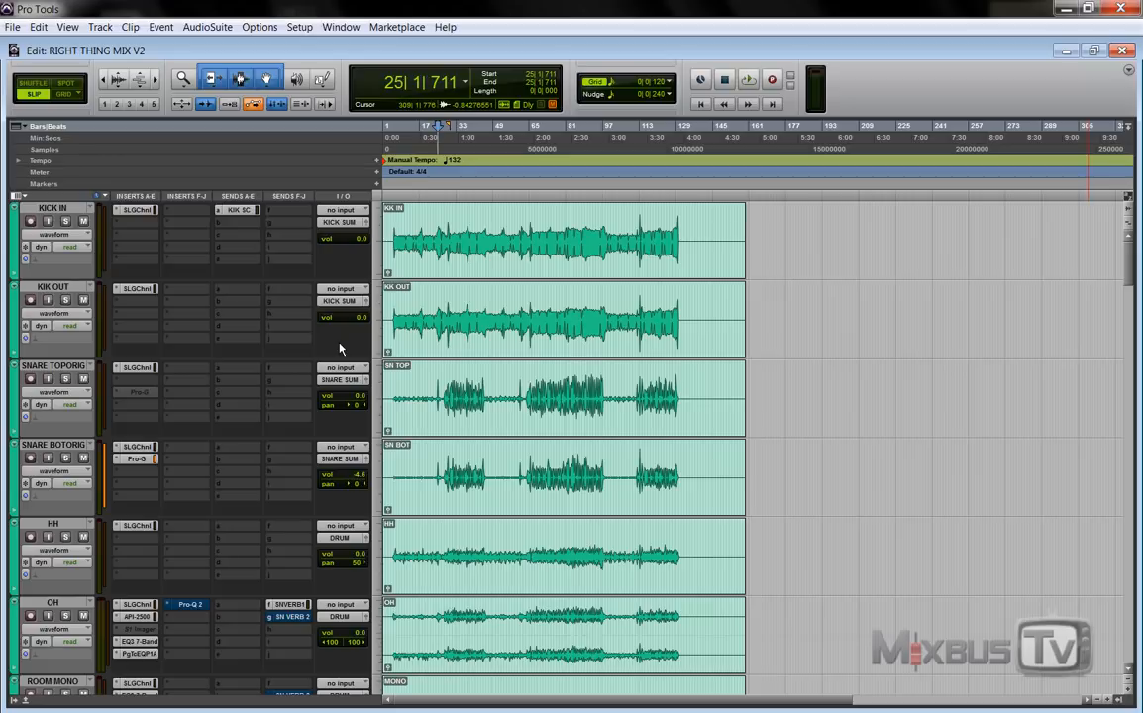
Look through the drum tracks from KICK IN to FLOOR GOG, highlighting the three tom clips from about bar 21 to bar 141.
scroll(340, 348, "down", 7)
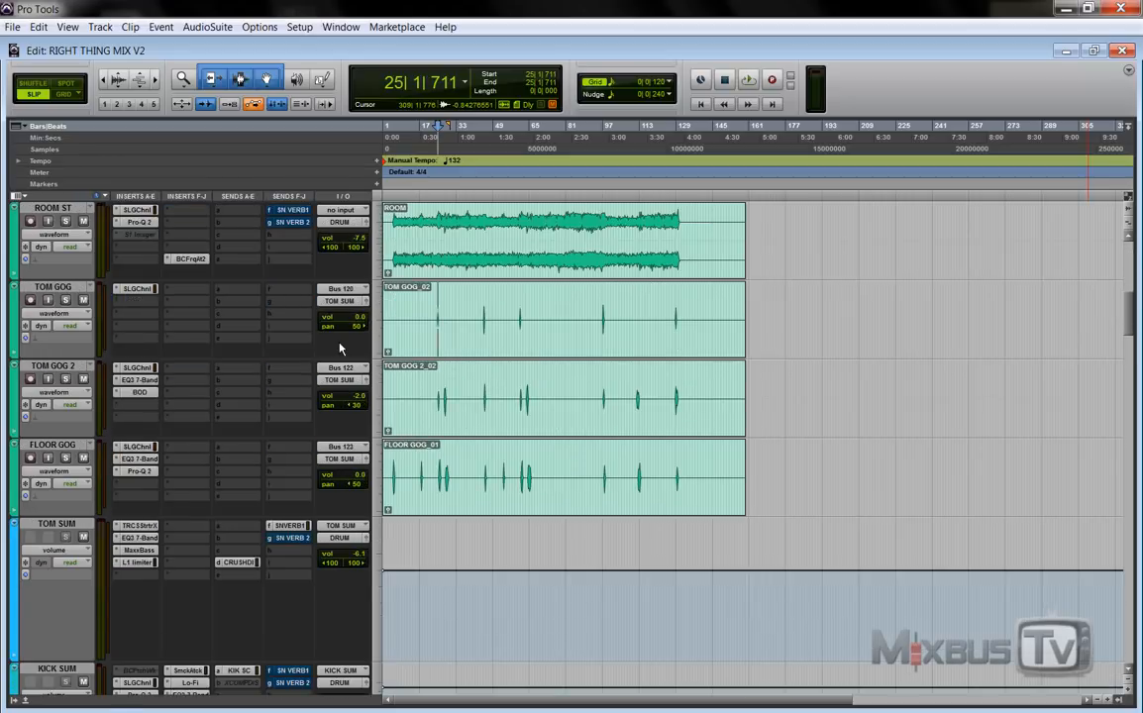
scroll(340, 347, "up", 7)
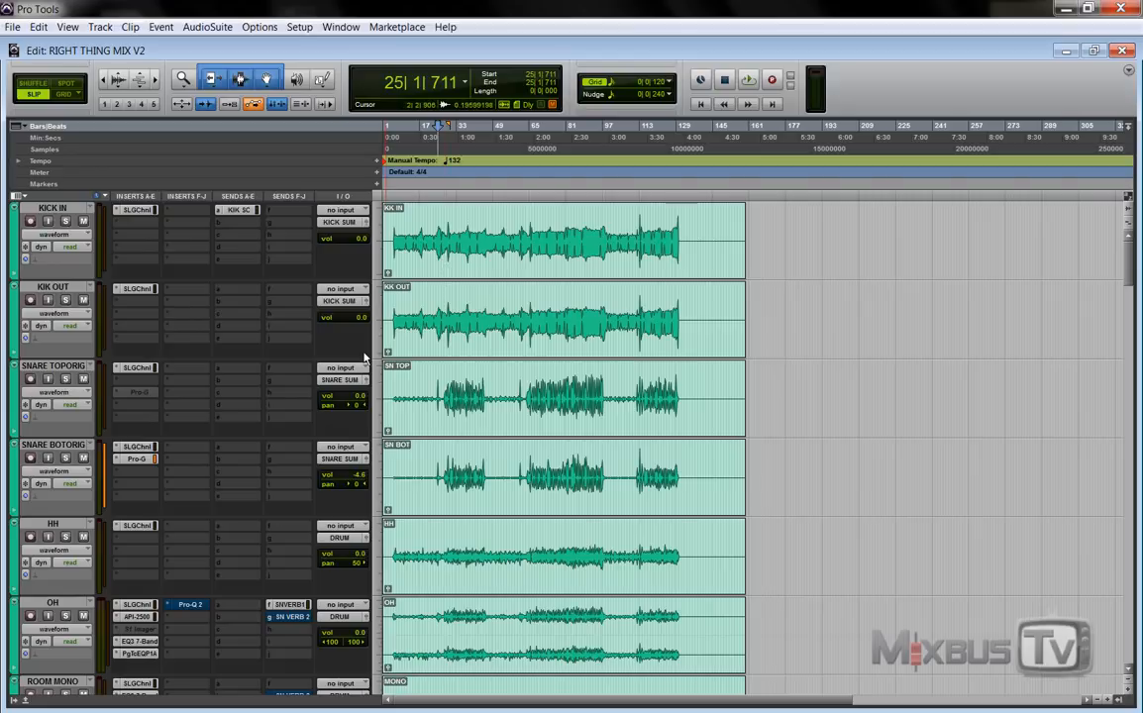
scroll(364, 367, "down", 1)
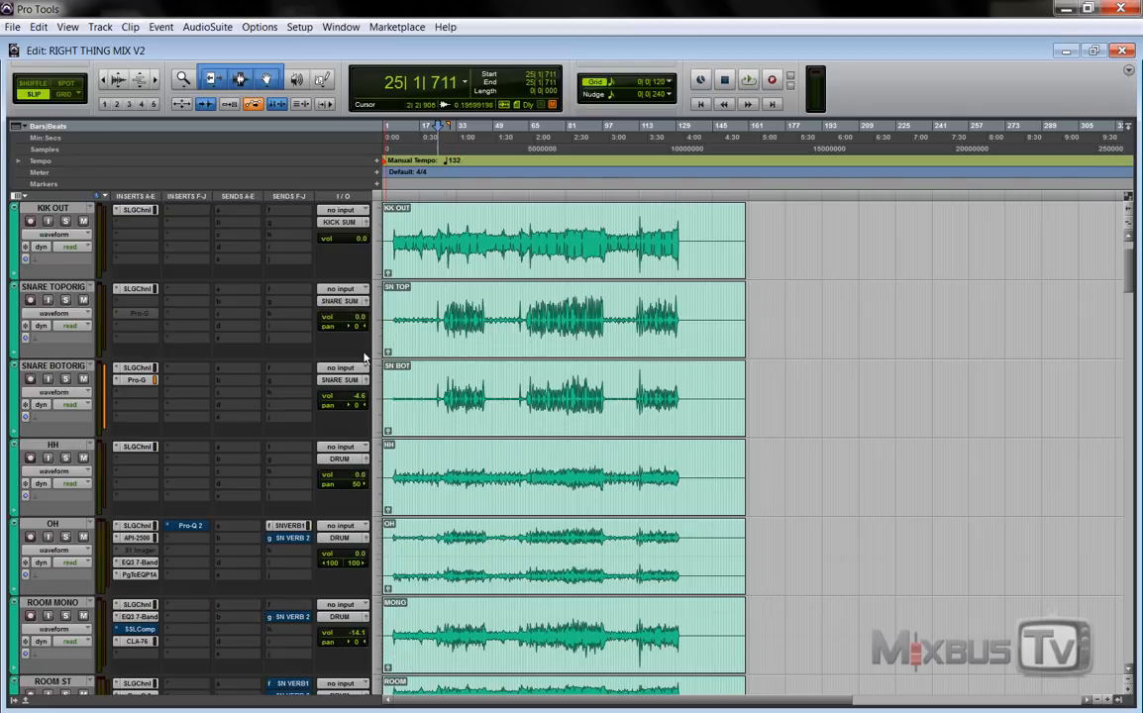
scroll(359, 406, "down", 1)
scroll(360, 406, "down", 3)
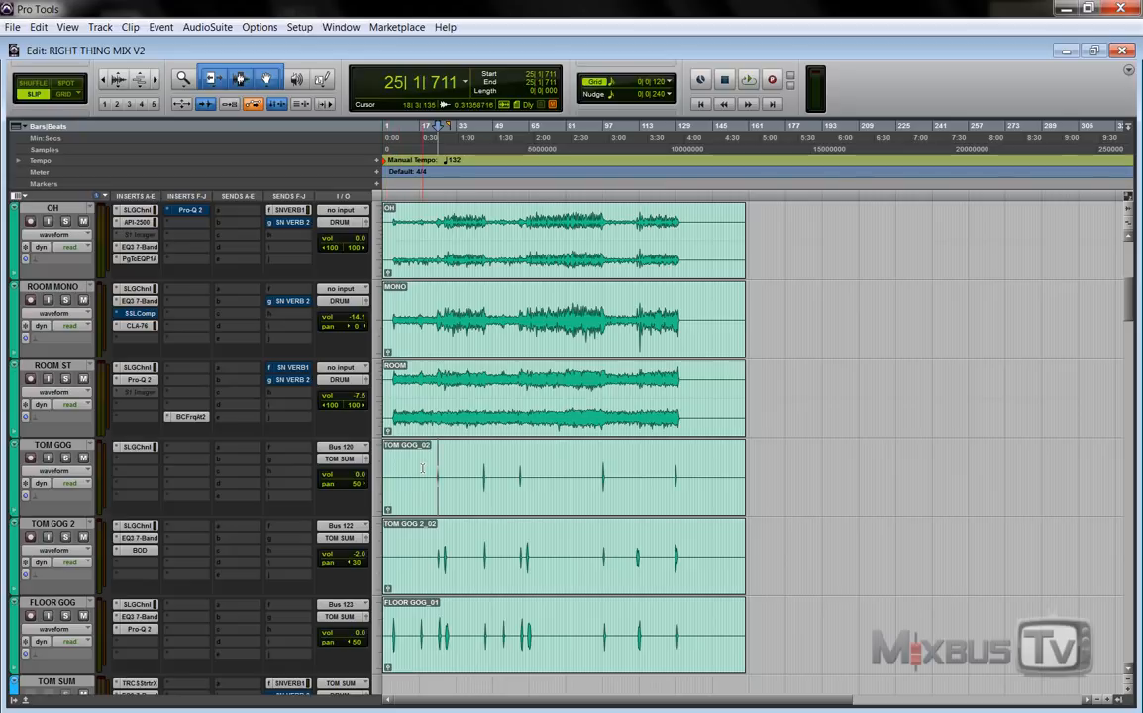
scroll(420, 557, "down", 1)
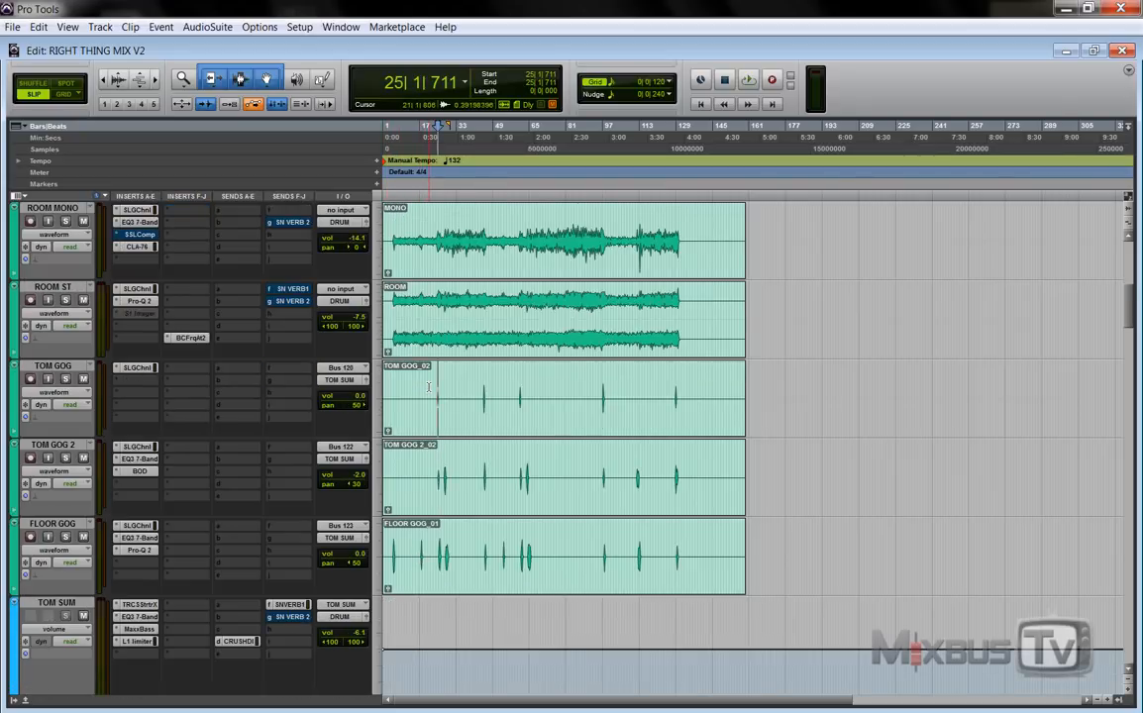
left_click_drag(429, 396, 704, 575)
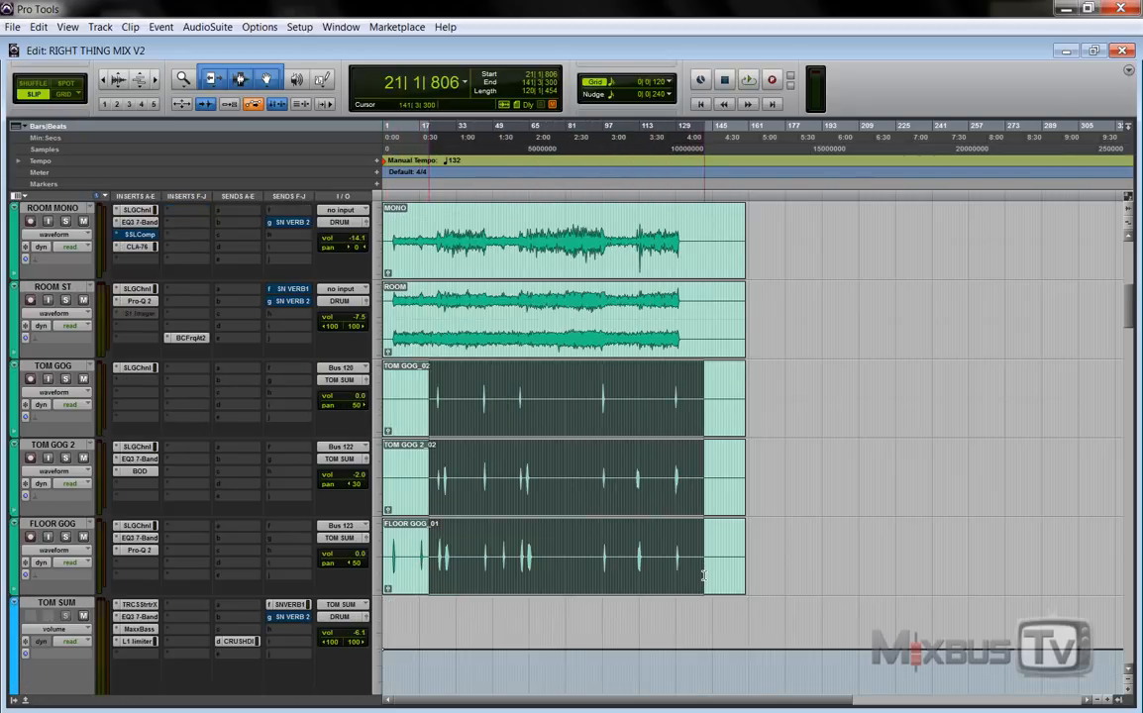
left_click(439, 386)
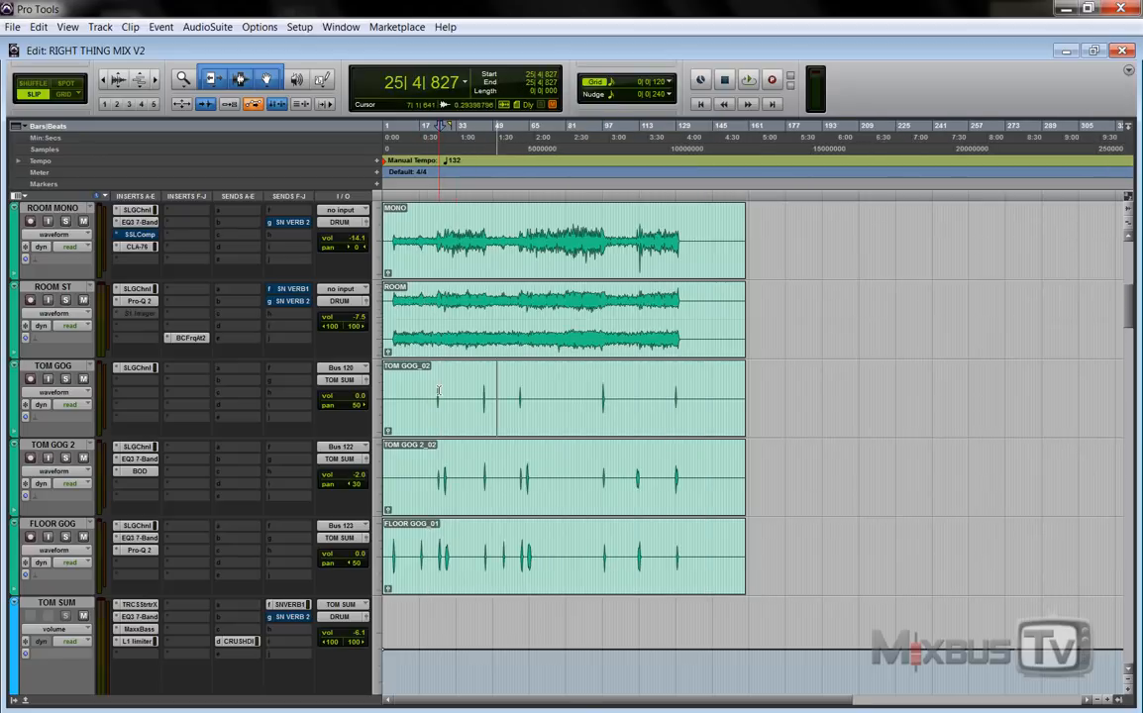
Zoom the timeline out and compare the individual drum tracks' output routing with the TOM SUM, KICK SUM and SN SUM tracks.
key("ctrl+bracketleft")
scroll(347, 433, "down", 3)
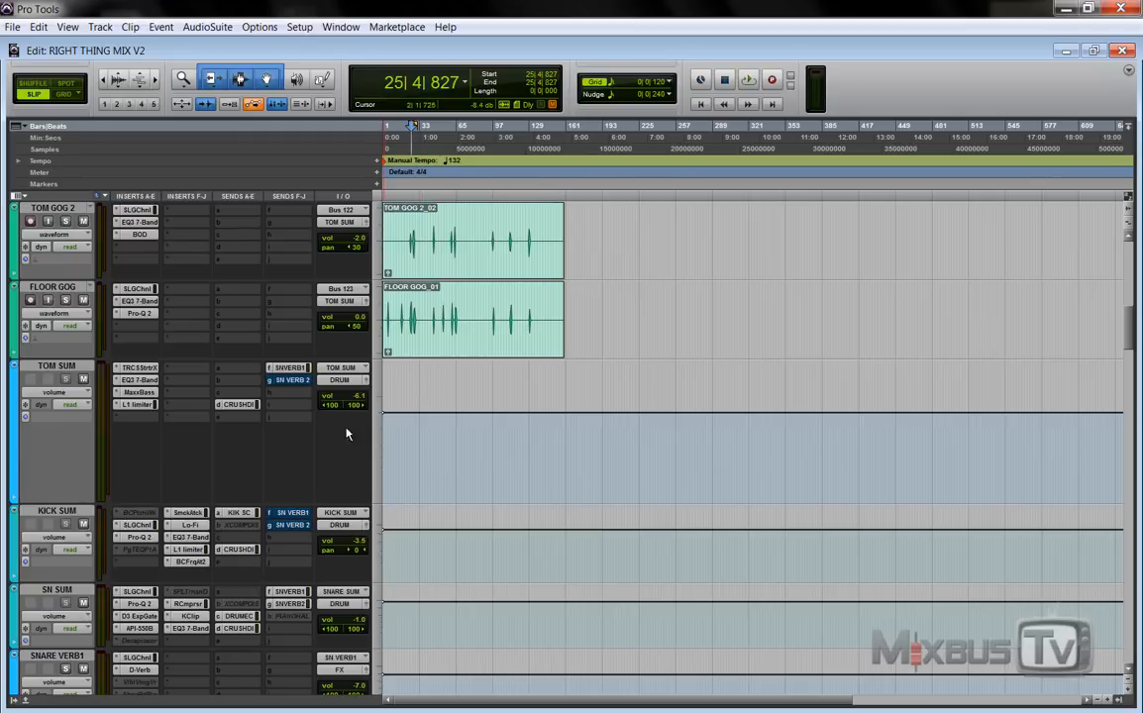
scroll(88, 357, "up", 6)
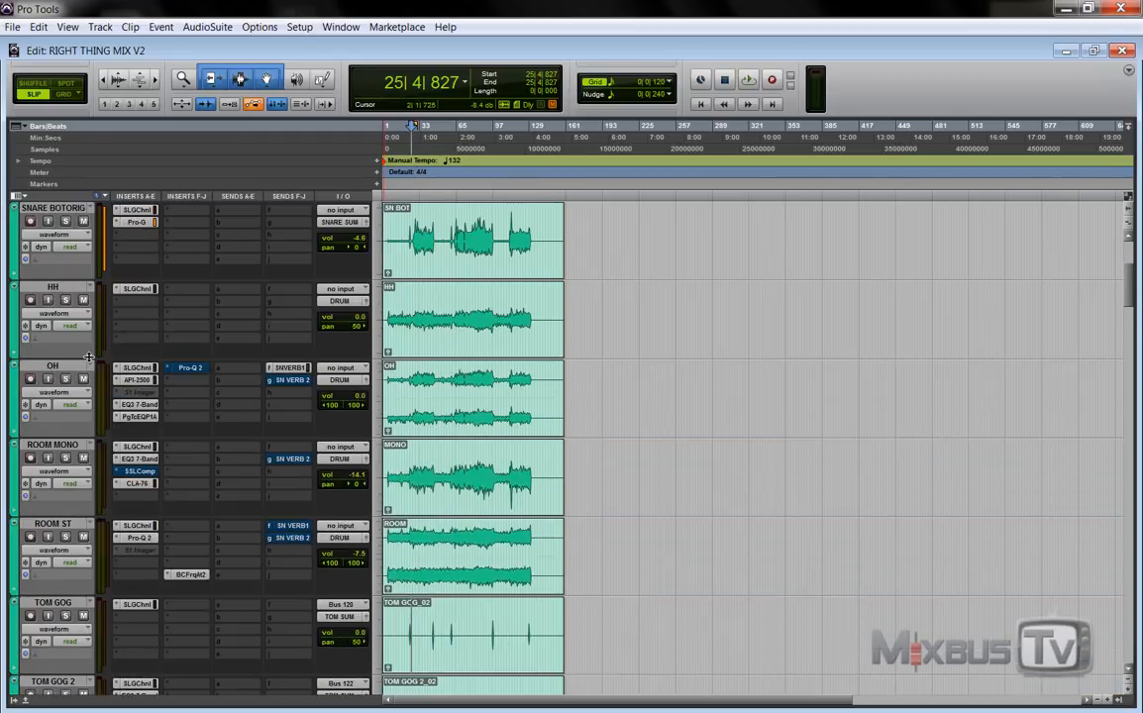
scroll(233, 241, "up", 2)
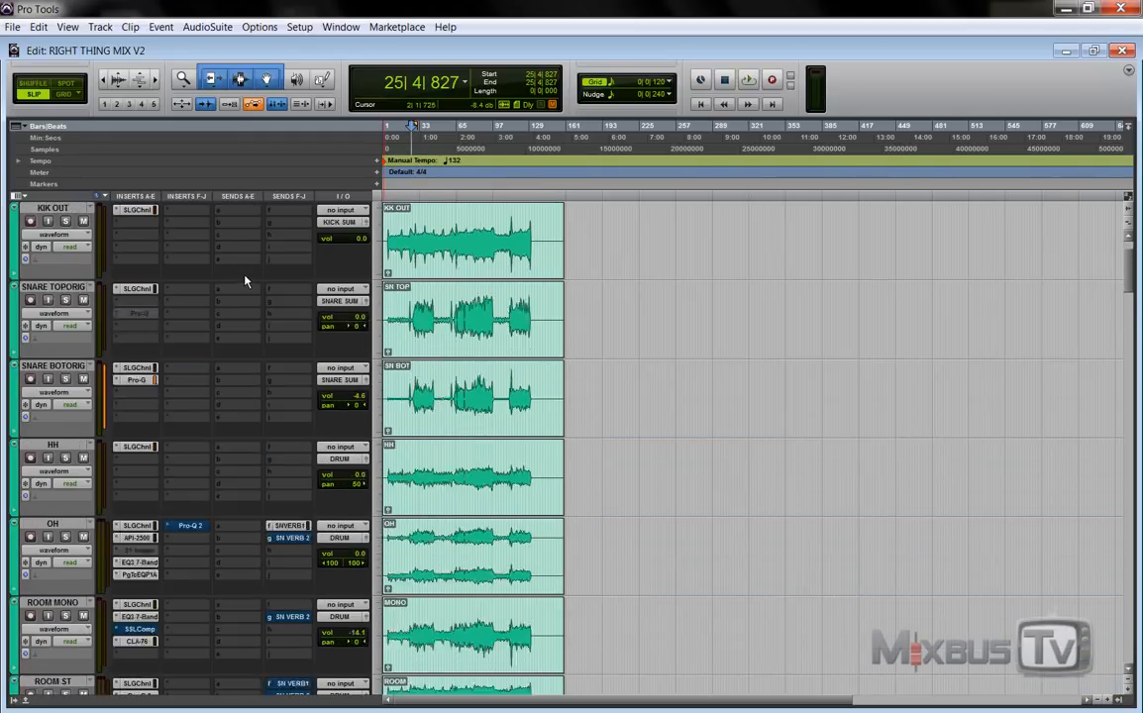
scroll(245, 282, "down", 9)
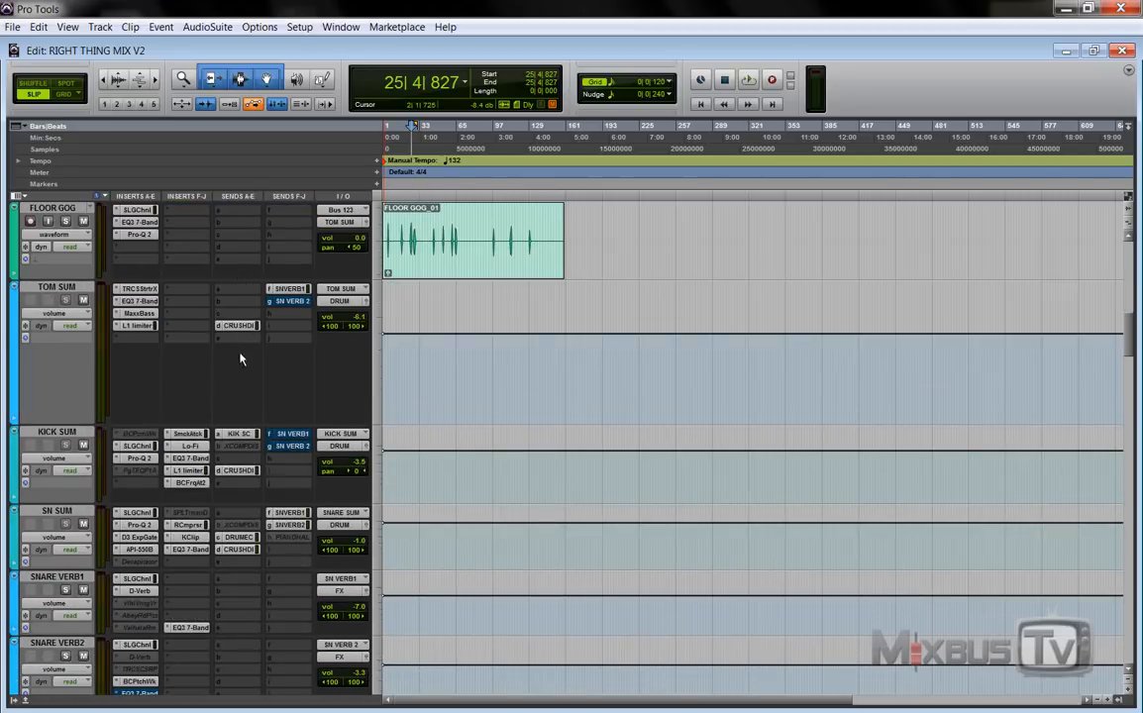
scroll(238, 362, "up", 2)
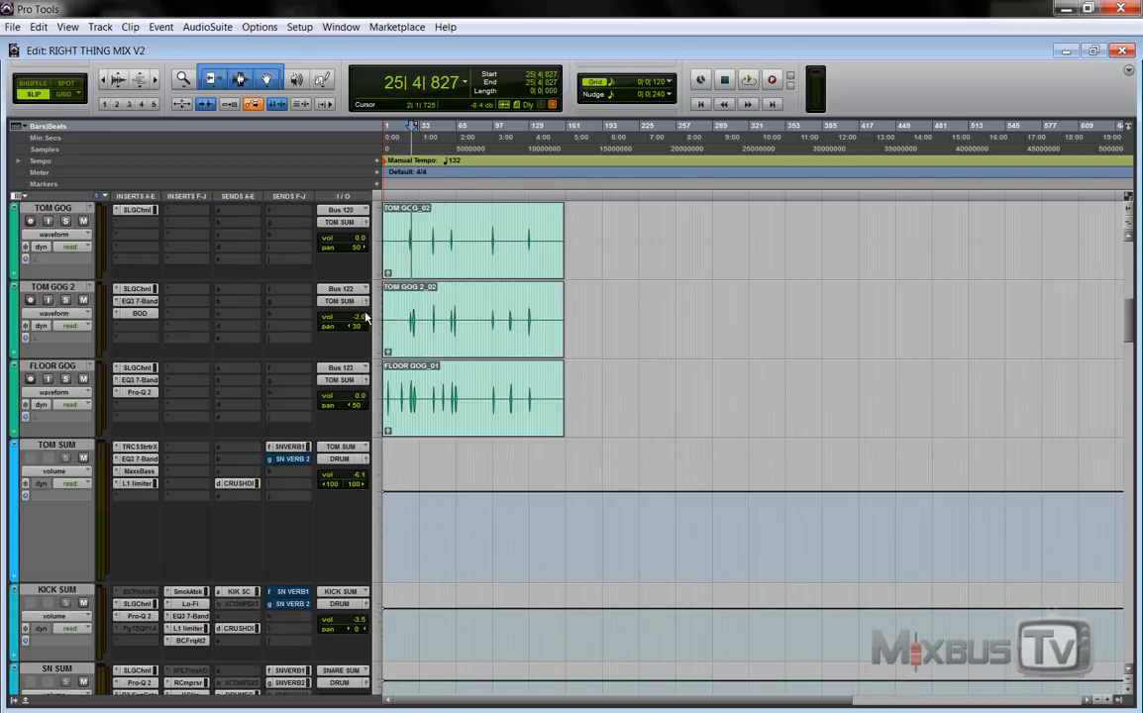
Select the TOM SUM, KICK SUM and SN SUM tracks in turn to point out the drum sum channels.
left_click(80, 447)
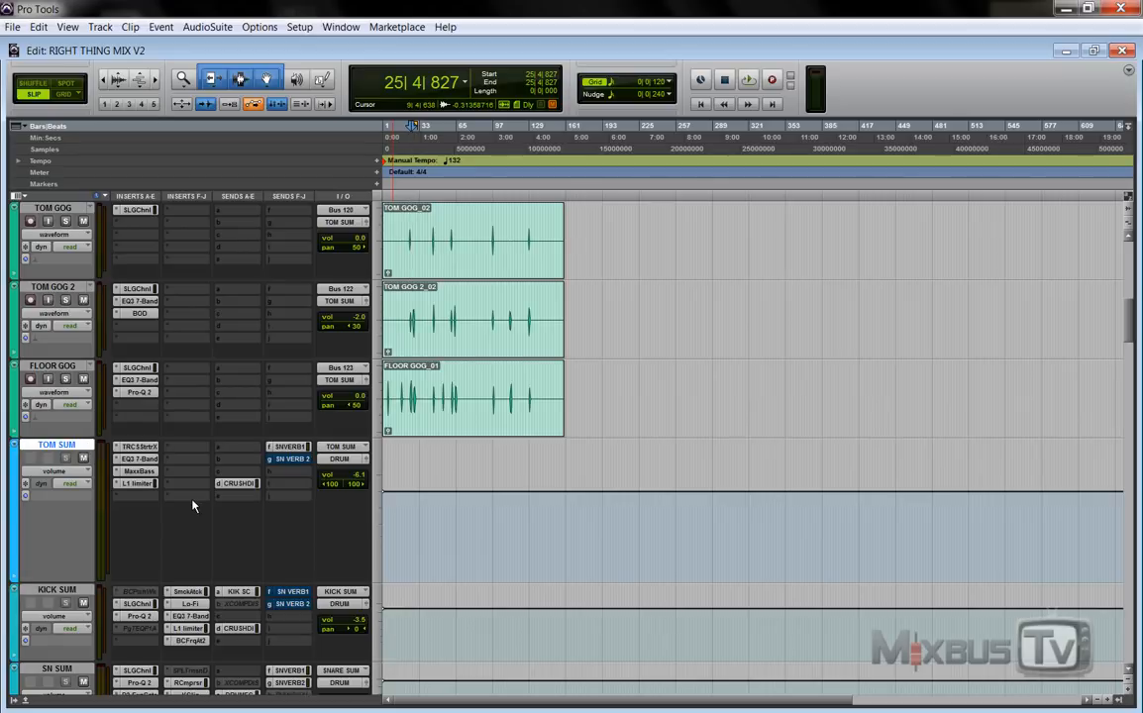
scroll(192, 506, "down", 1)
left_click(57, 512)
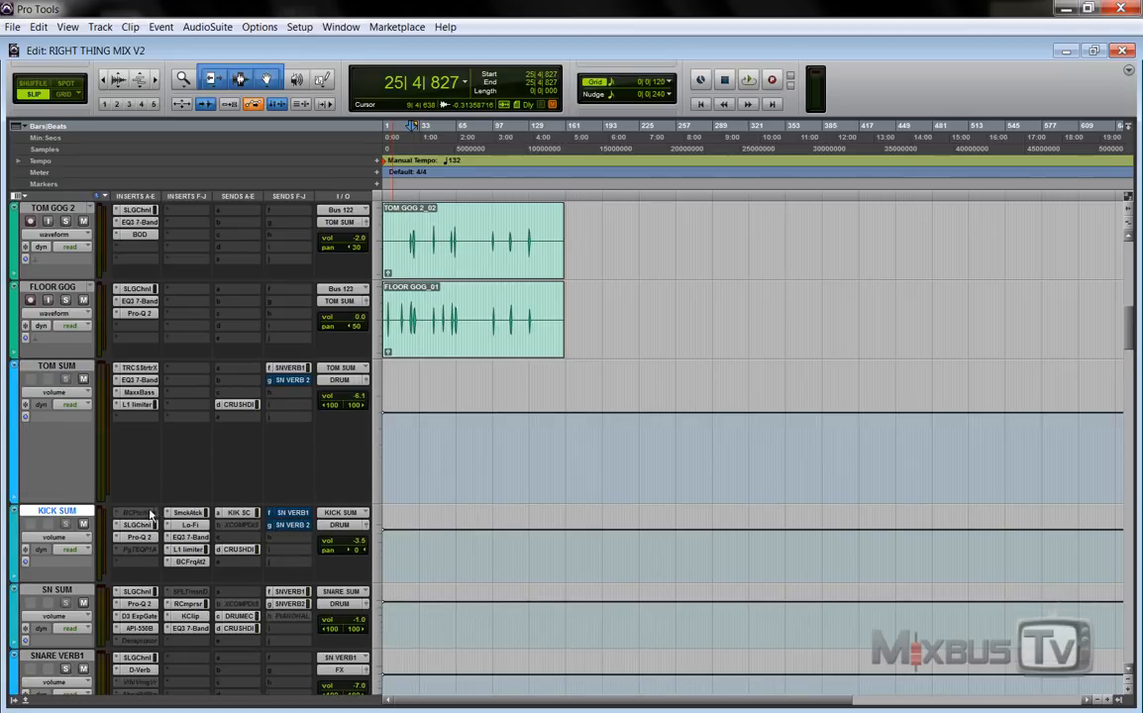
scroll(332, 455, "up", 10)
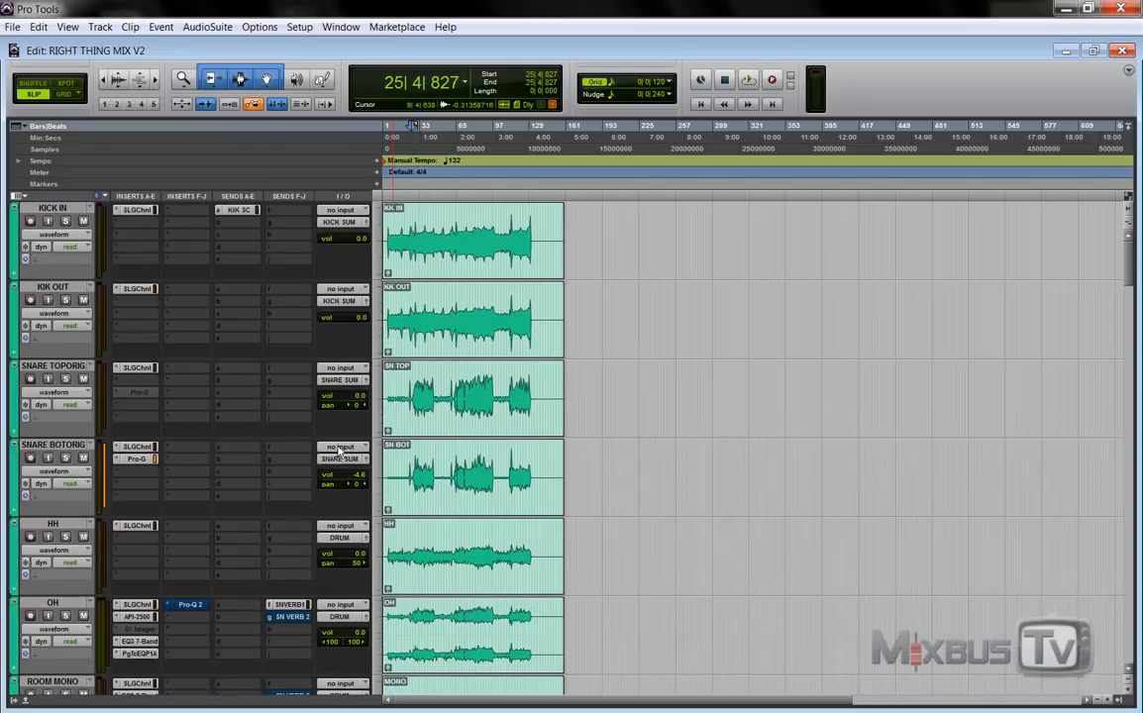
scroll(341, 322, "down", 10)
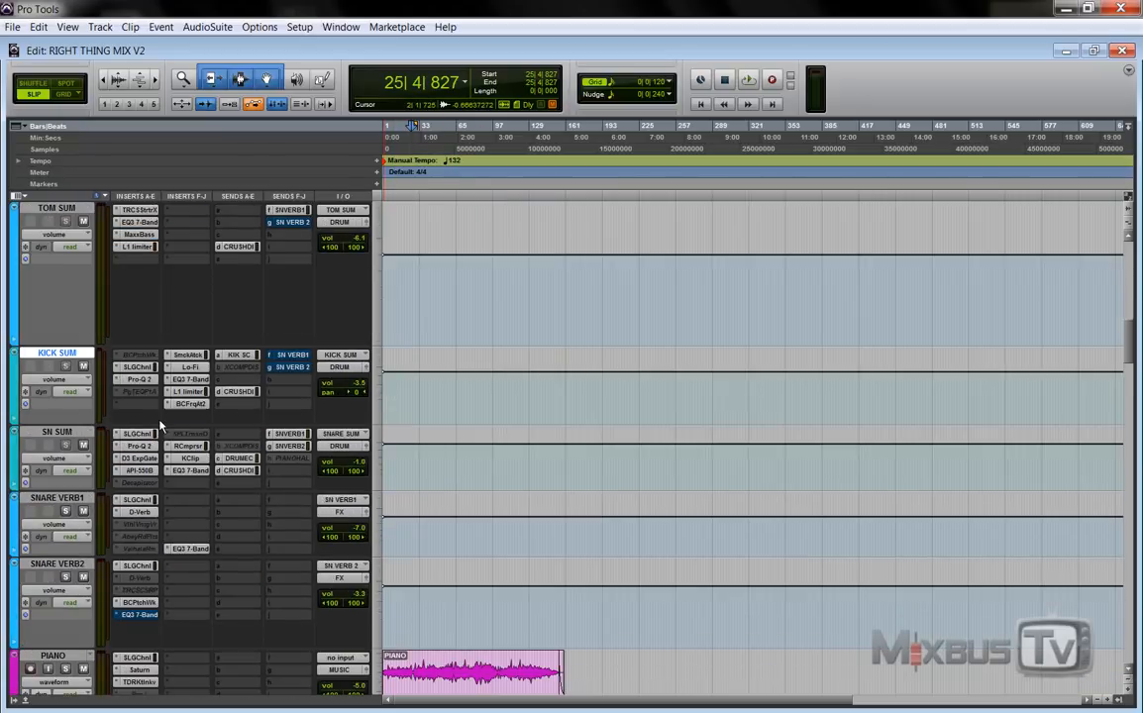
left_click(60, 432)
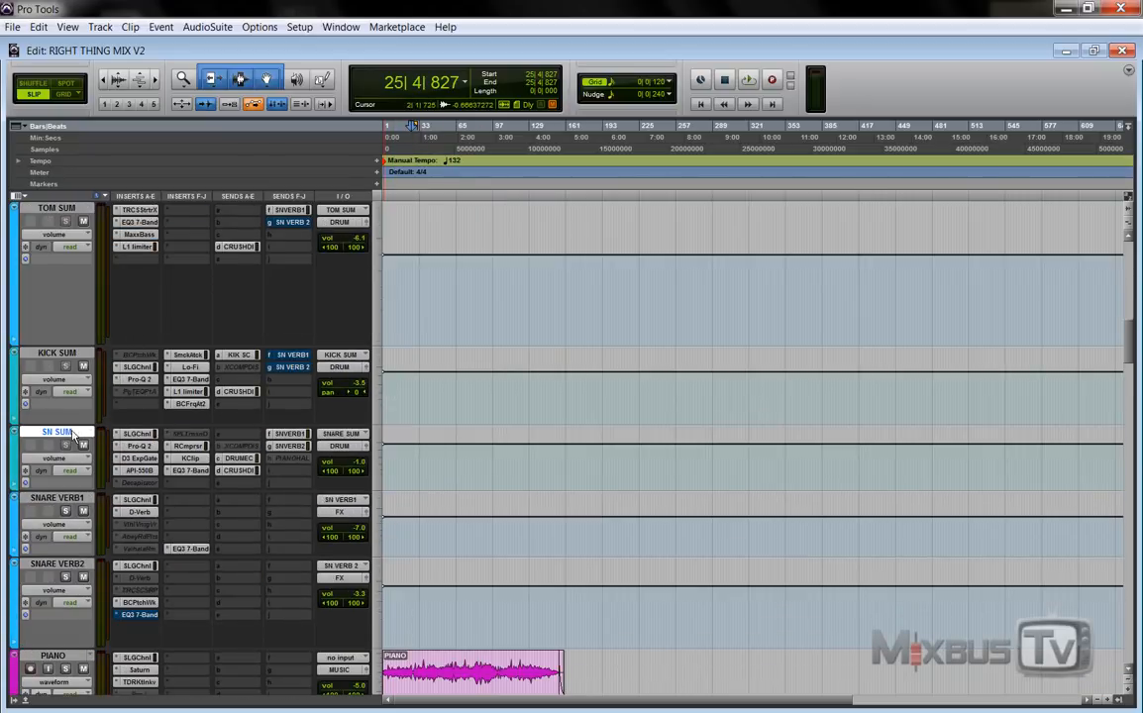
Select the SNARE VERB1 and SNARE VERB2 tracks in turn and examine the reverb sends on the drum tracks.
scroll(272, 404, "up", 8)
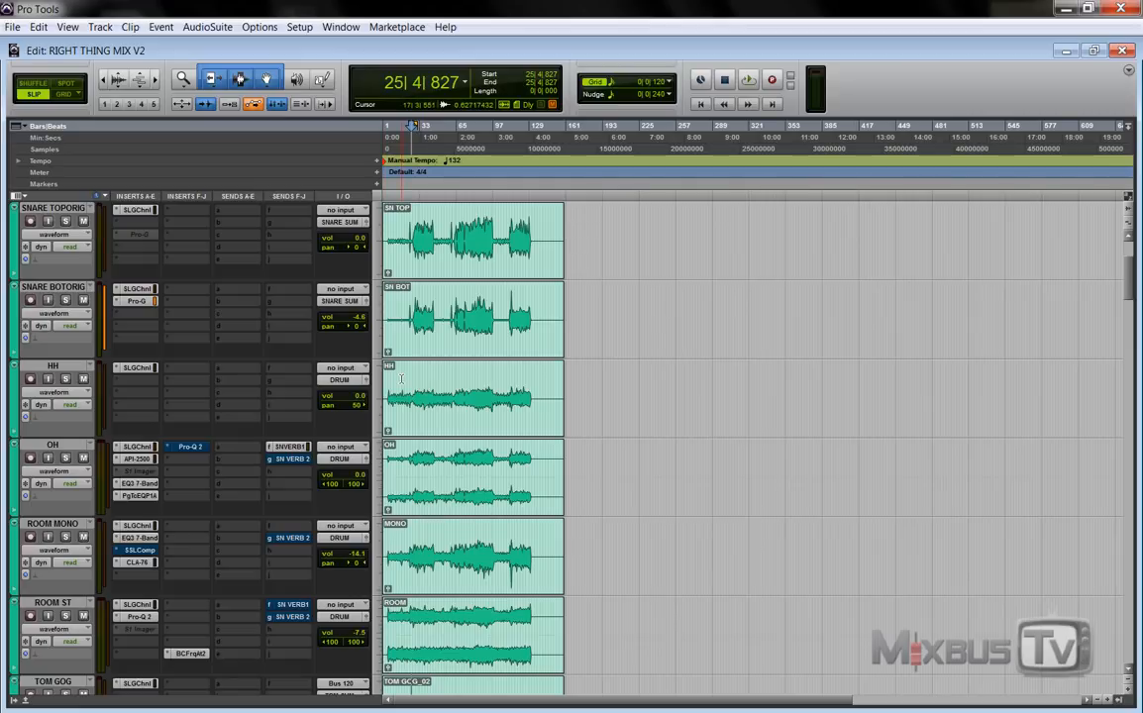
scroll(333, 347, "down", 8)
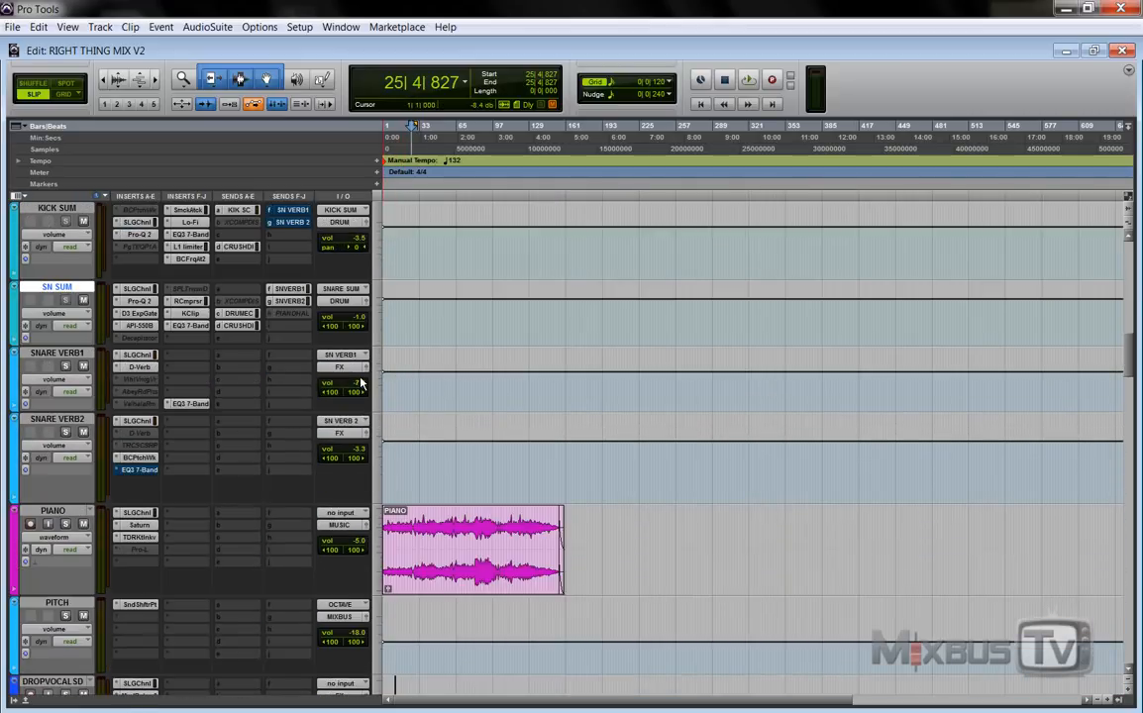
left_click(79, 356)
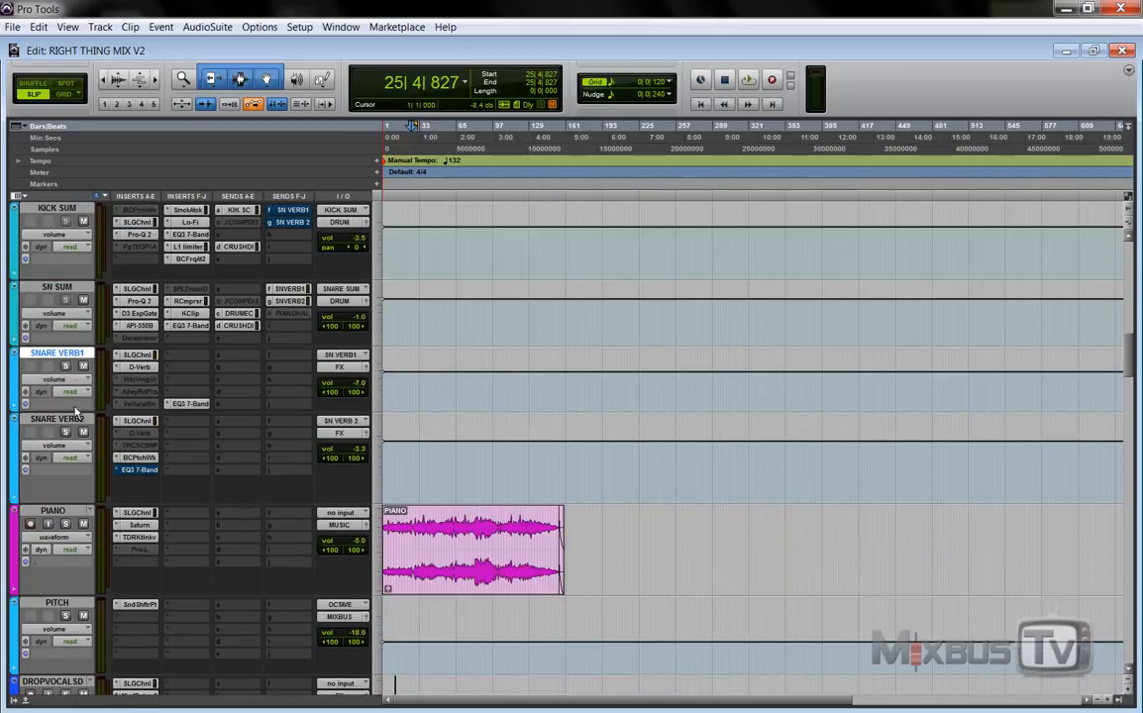
left_click(70, 417)
scroll(71, 406, "up", 3)
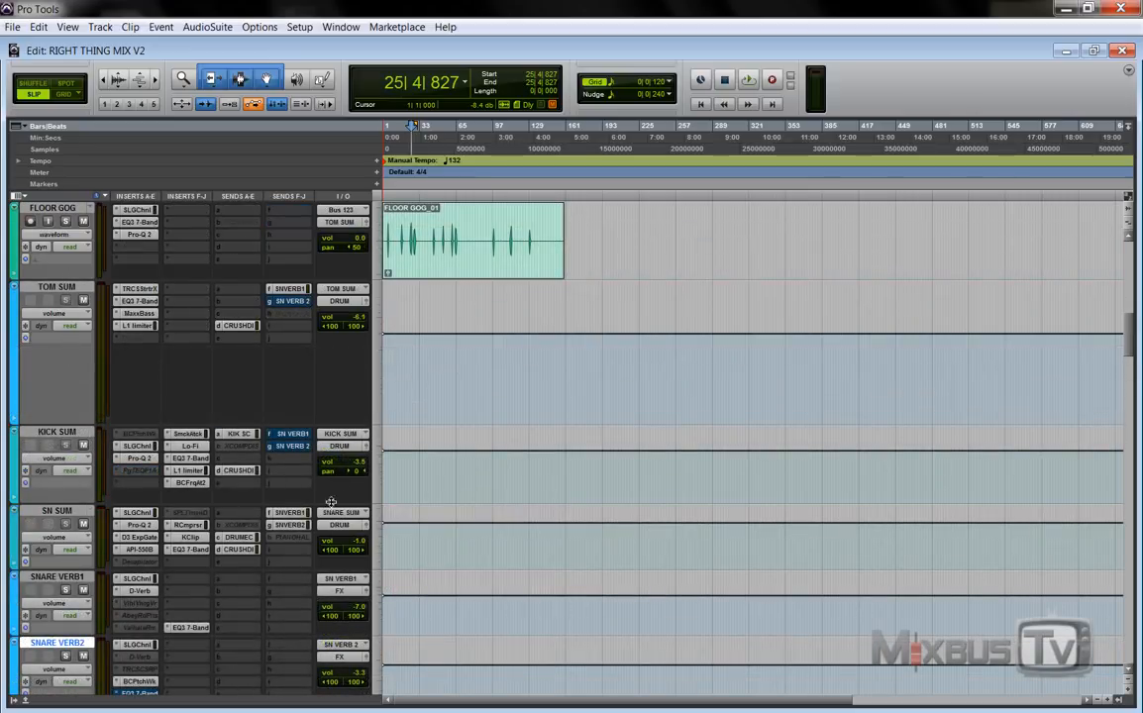
scroll(347, 585, "up", 5)
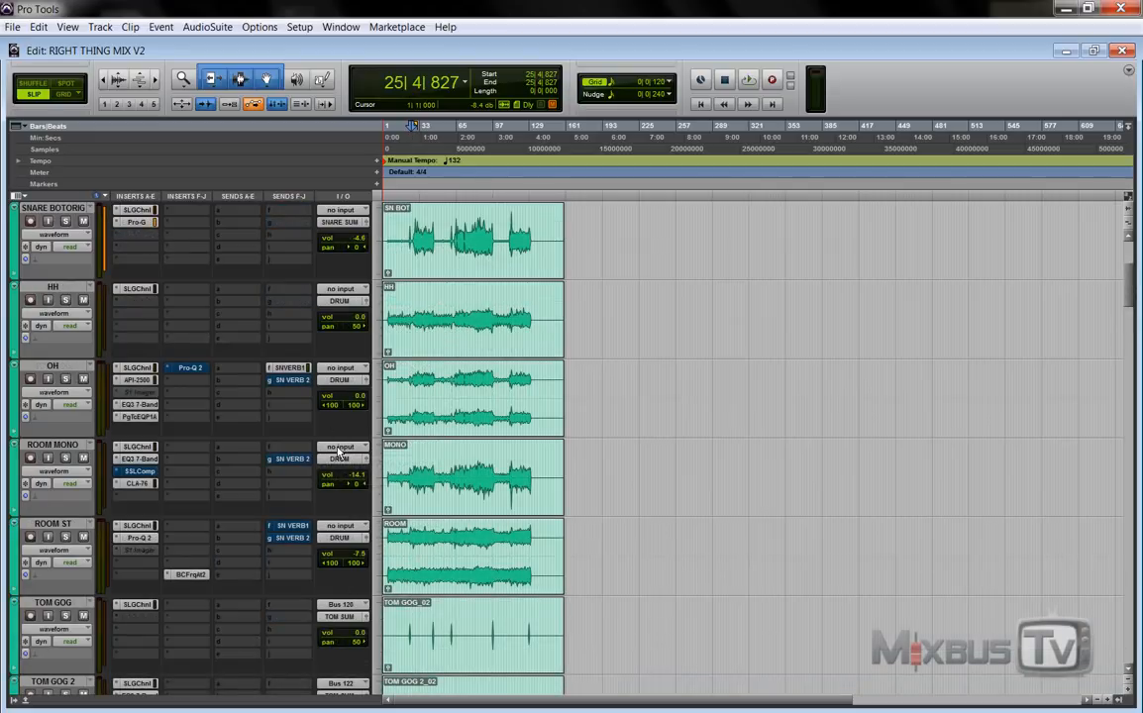
scroll(333, 555, "down", 2)
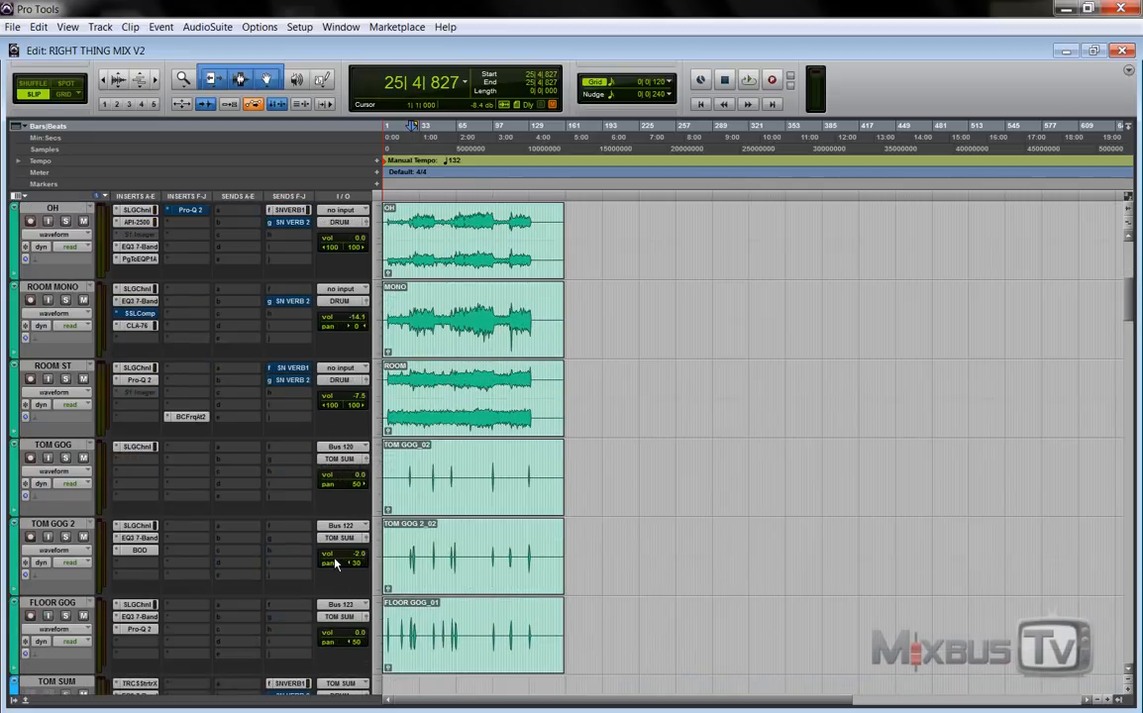
scroll(335, 563, "down", 7)
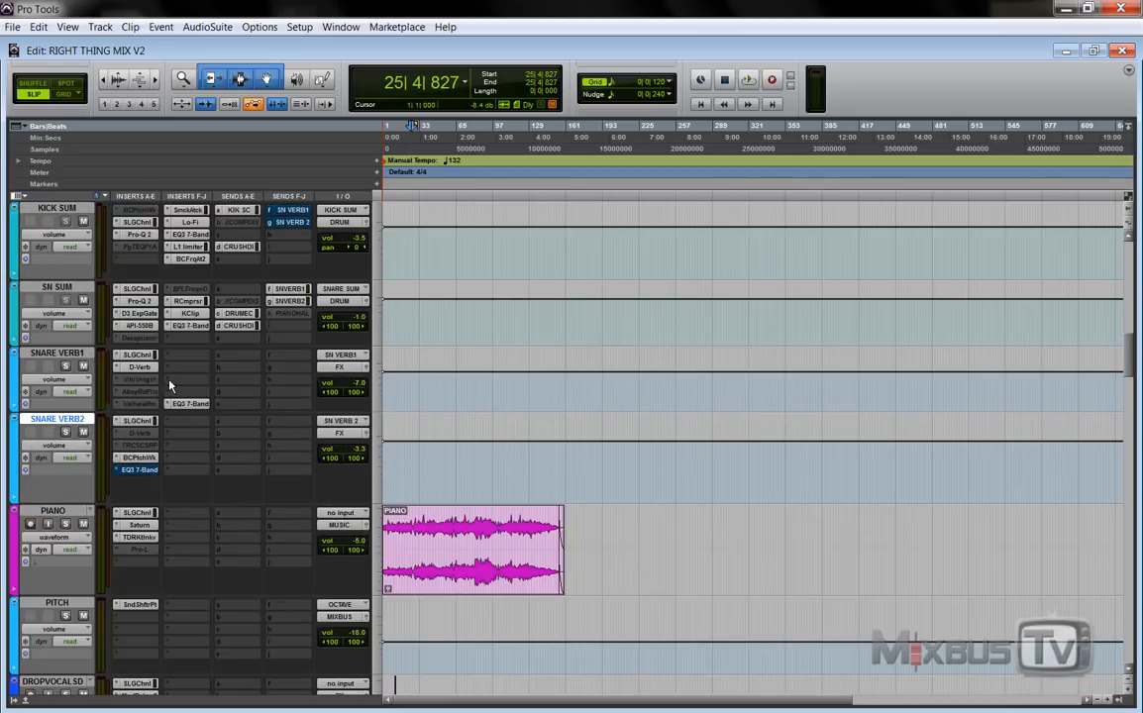
Select the PIANO, PITCH and drop vocals delay tracks in turn to examine their inserts and routing.
scroll(173, 401, "down", 2)
scroll(252, 334, "down", 1)
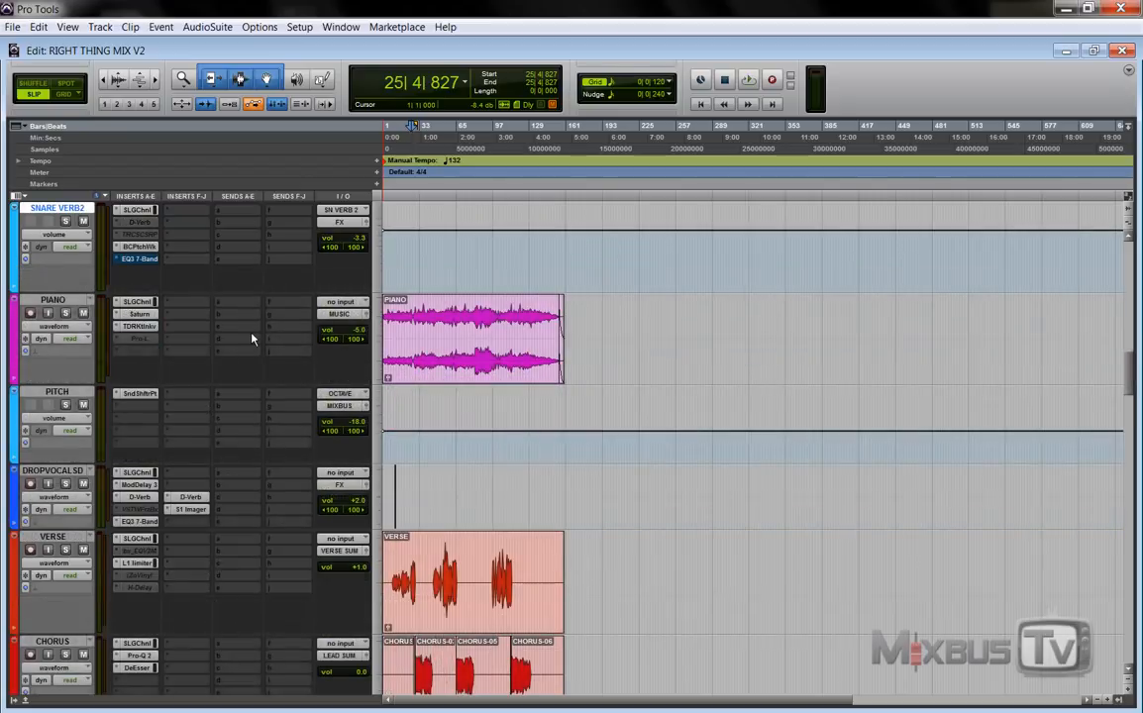
left_click(56, 299)
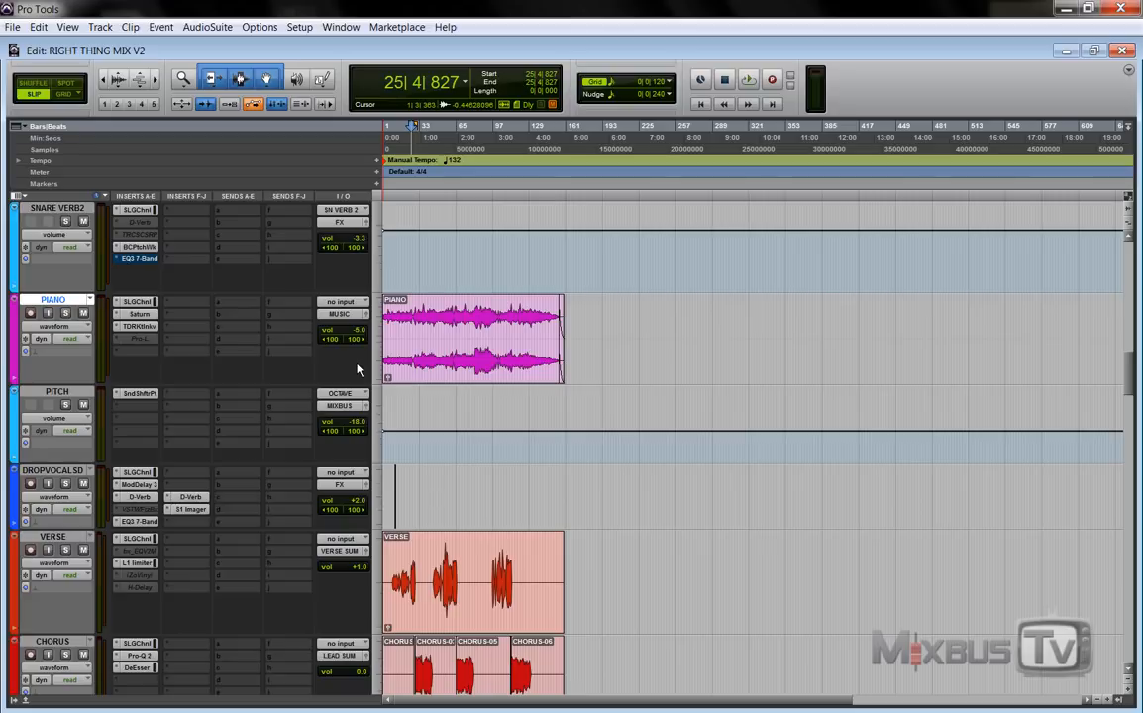
left_click(52, 392)
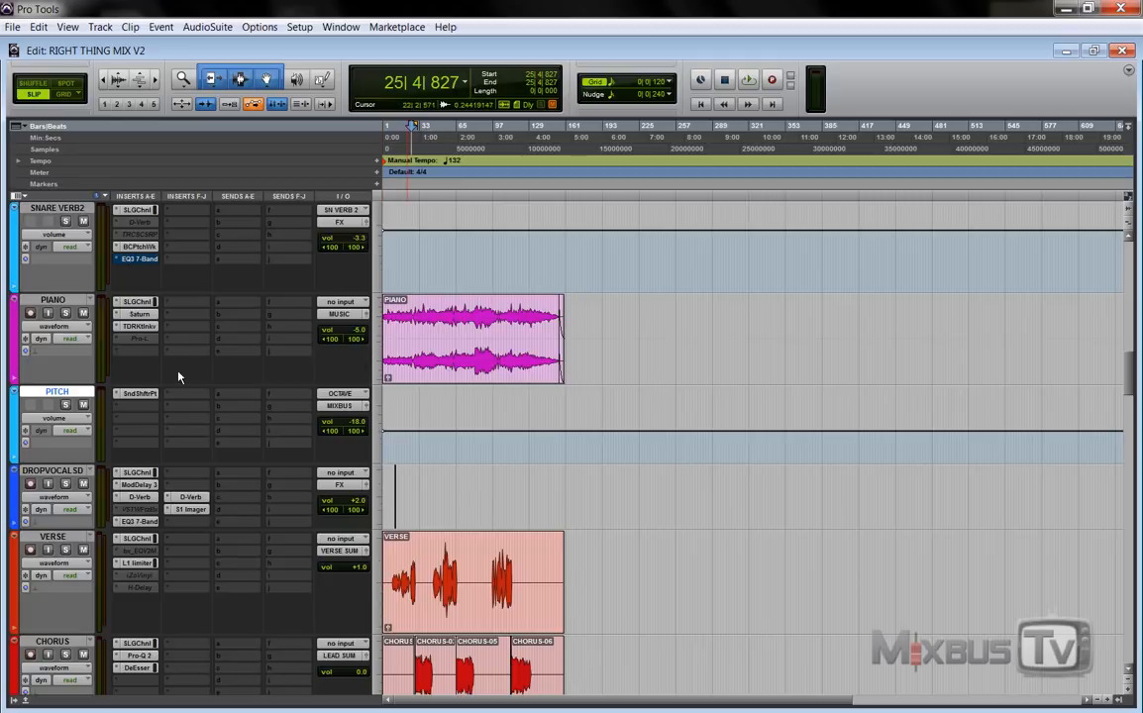
scroll(178, 377, "down", 3)
left_click(77, 289)
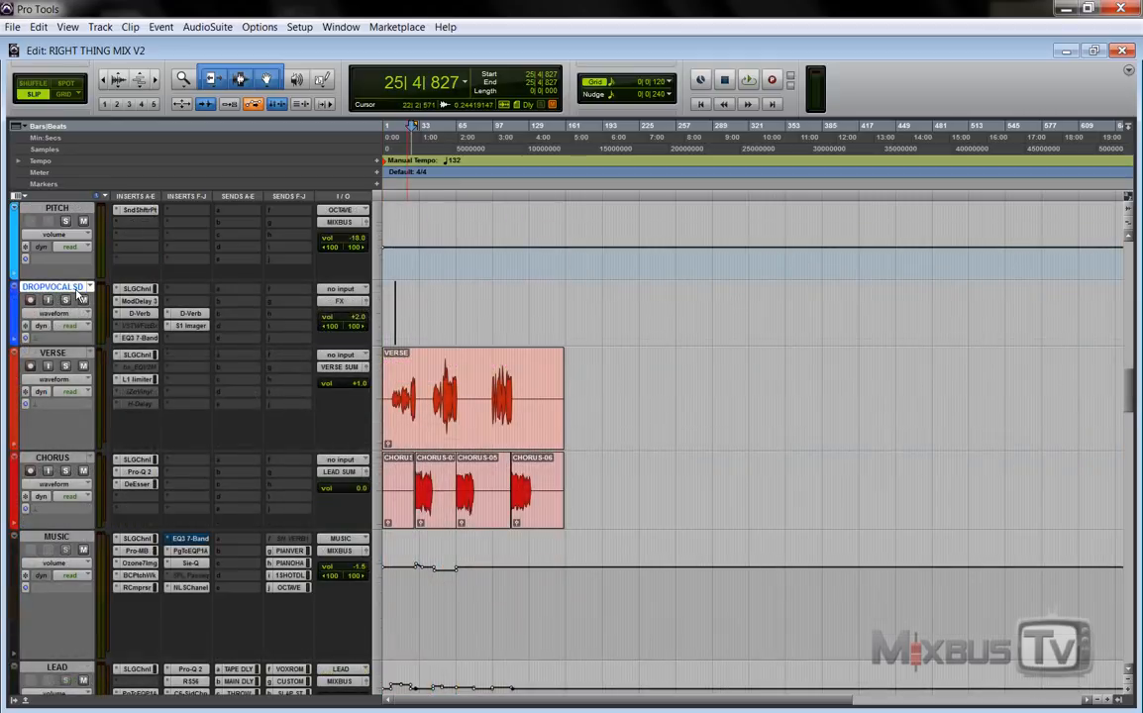
scroll(77, 297, "up", 5)
scroll(76, 300, "down", 3)
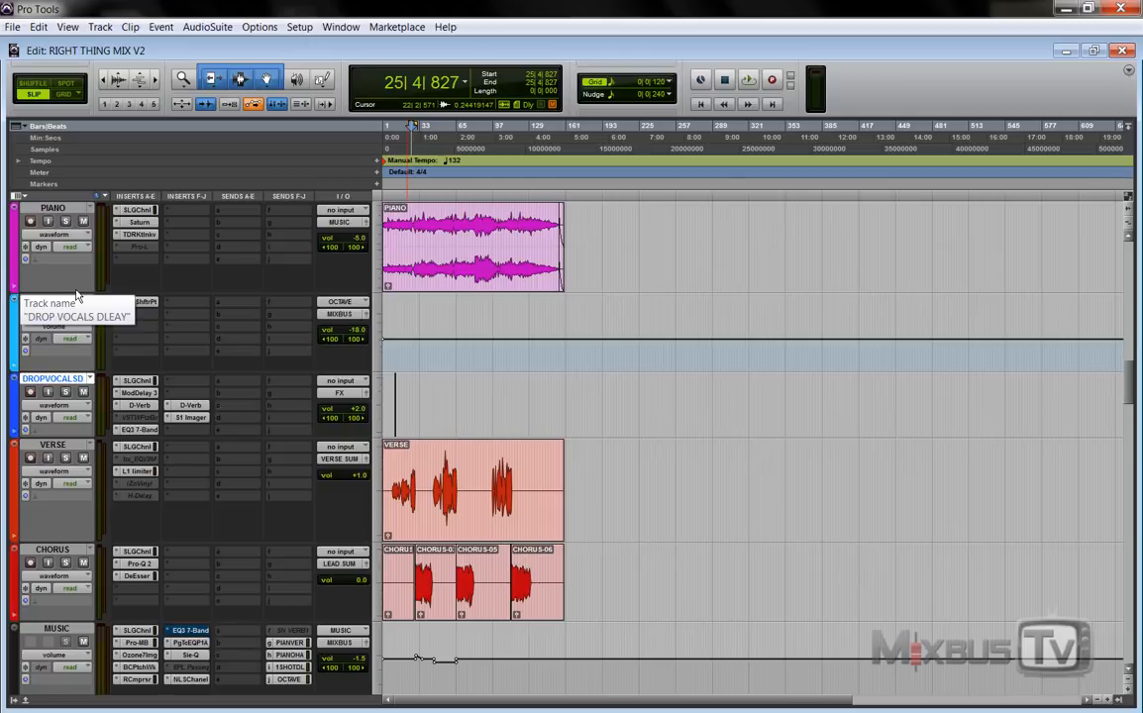
Zoom the timeline in around the drop vocals delay clip and place the edit cursor in the VERSE clip at about bar 19.
key("ctrl+]")
key("ctrl+]")
key("ctrl+]")
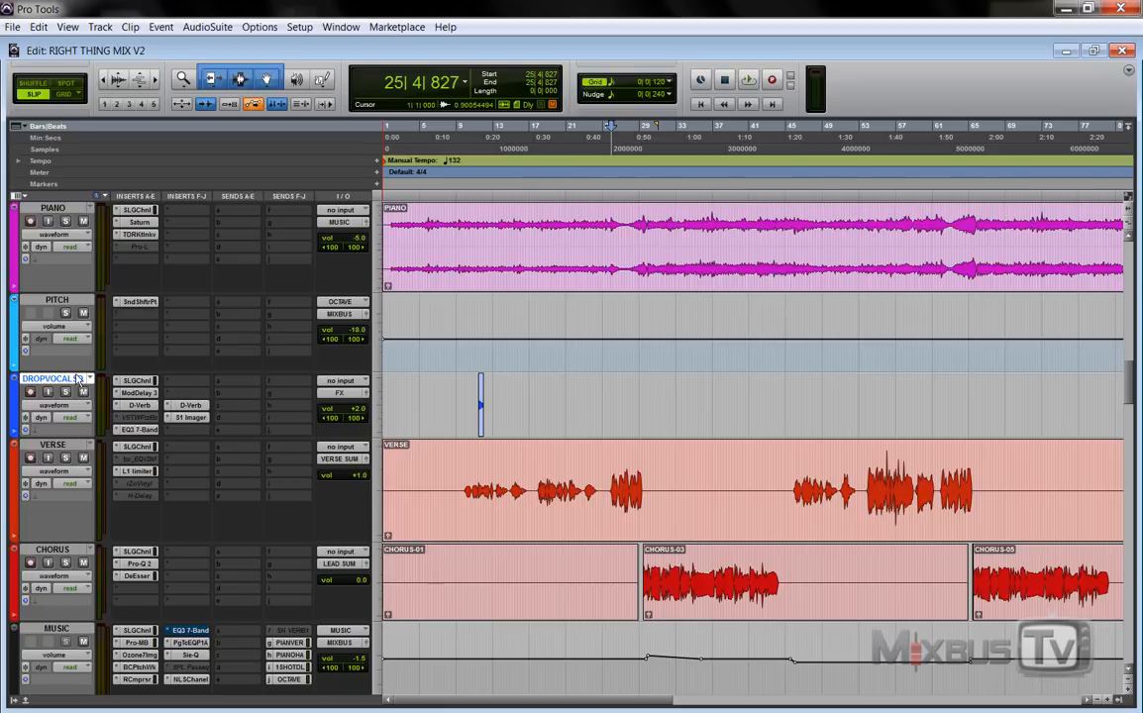
mouse_move(547, 471)
left_mouse_down()
mouse_move(576, 466)
mouse_move(565, 401)
mouse_move(554, 468)
left_mouse_up()
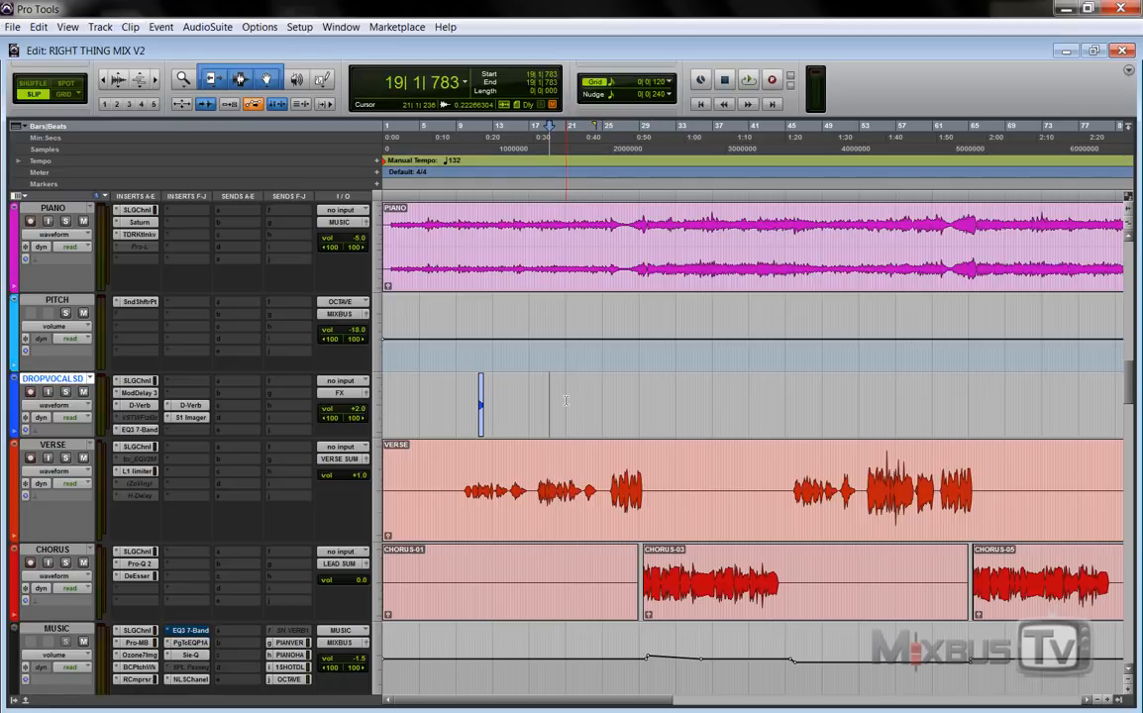
left_click(553, 467)
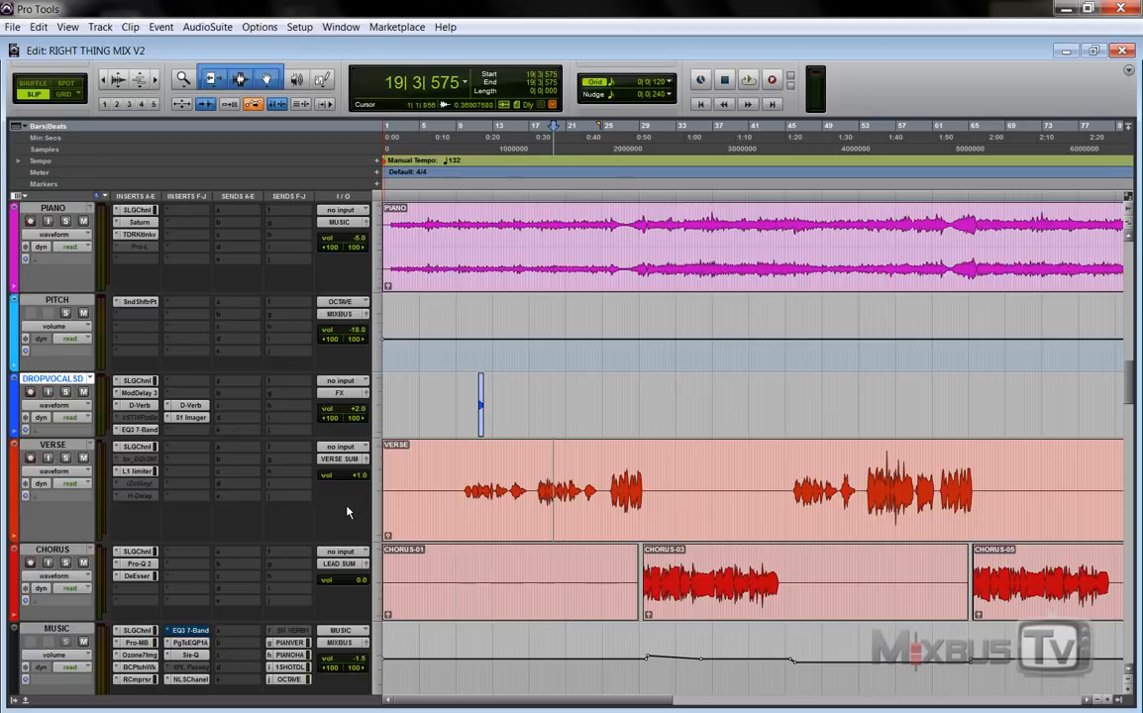
Zoom the timeline out and highlight the VERSE and CHORUS clips from about bar 8 to bar 136, then clear the selection.
key("r")
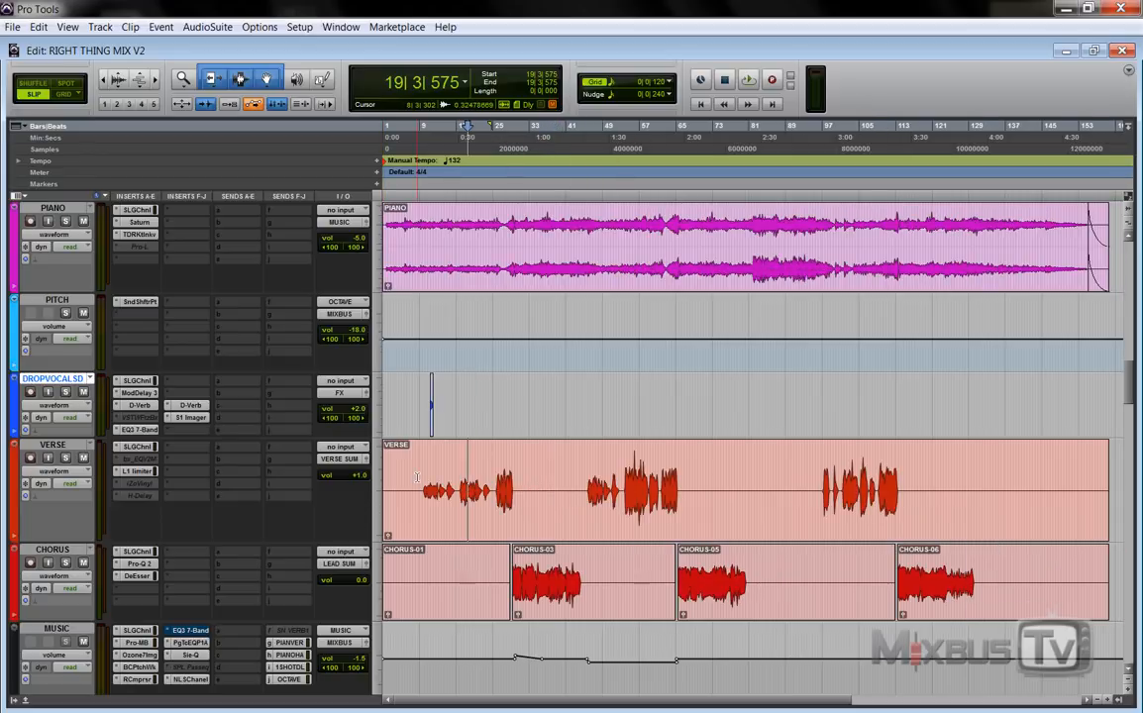
left_click_drag(417, 470, 919, 566)
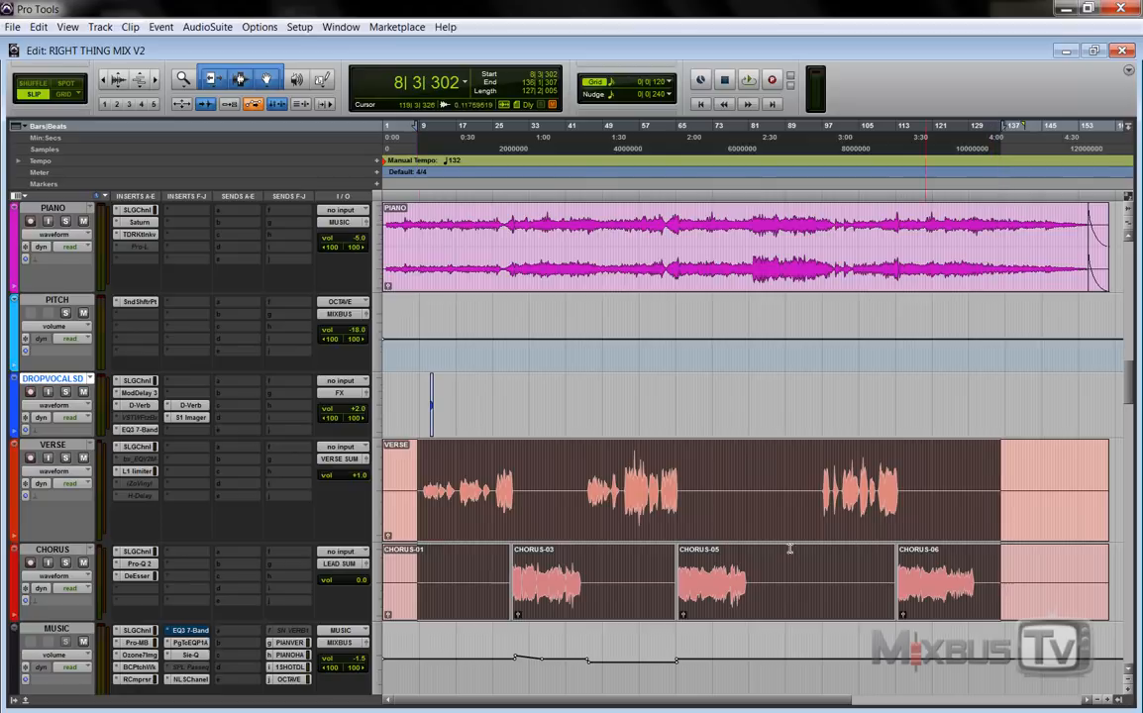
left_click(587, 472)
scroll(587, 472, "down", 3)
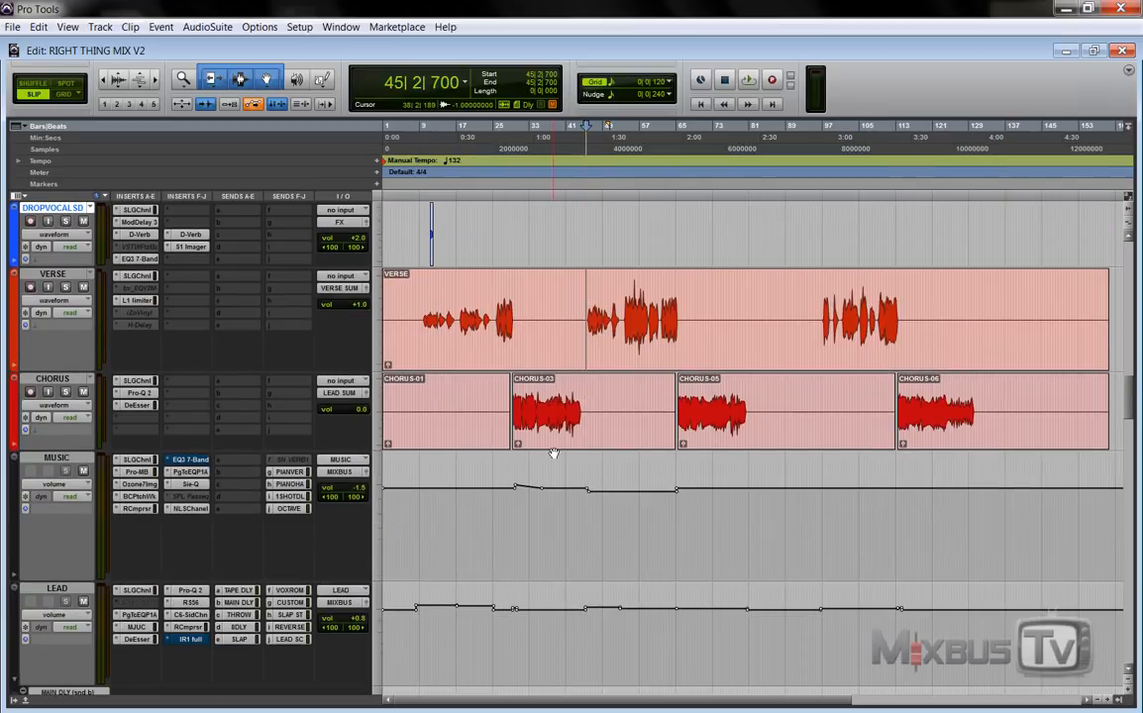
Select the MUSIC and LEAD tracks in turn to examine their inserts, sends and output routing.
scroll(286, 469, "down", 1)
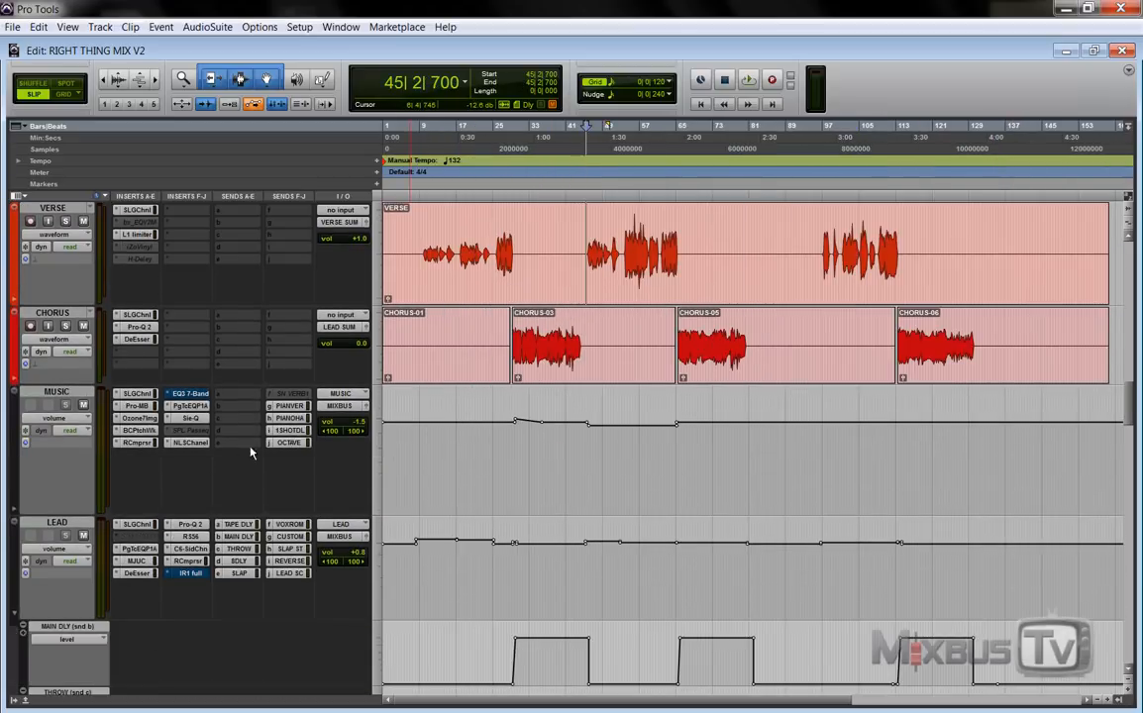
left_click(59, 392)
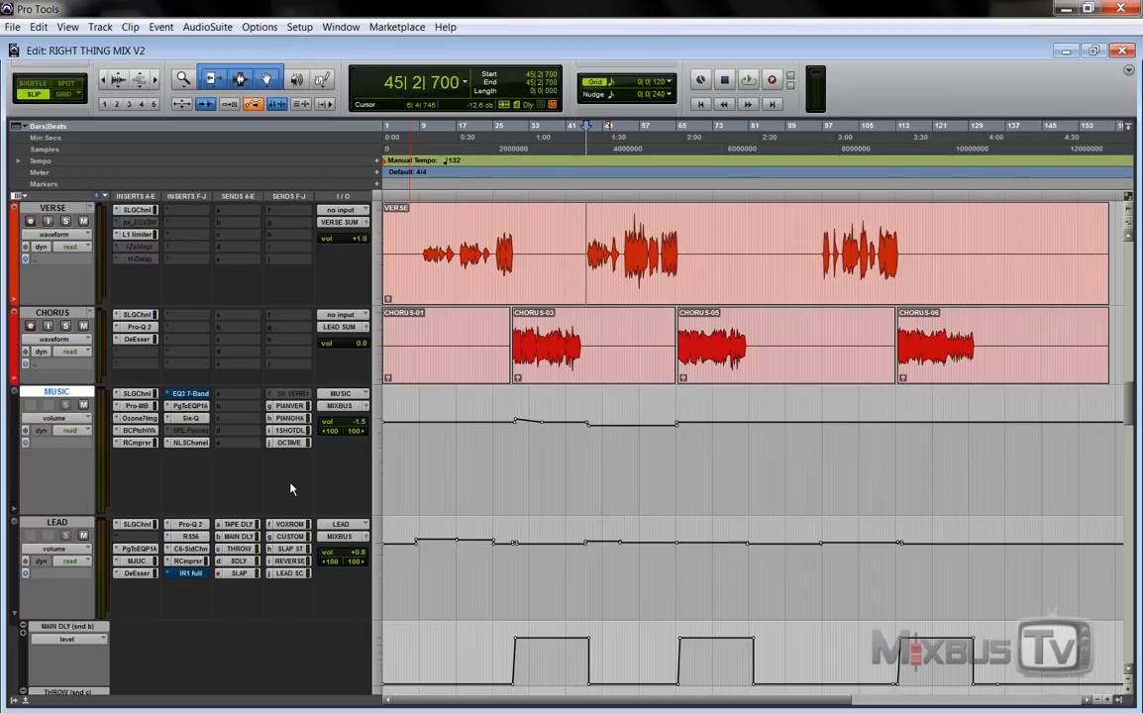
scroll(272, 486, "down", 1)
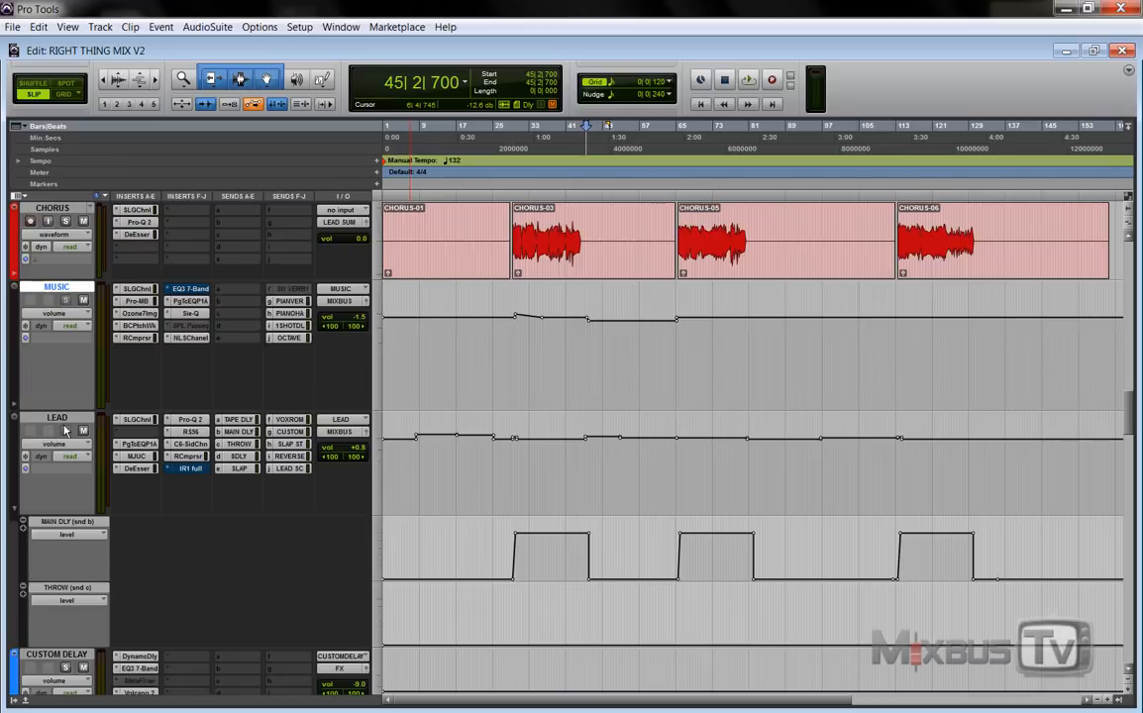
scroll(227, 501, "down", 1)
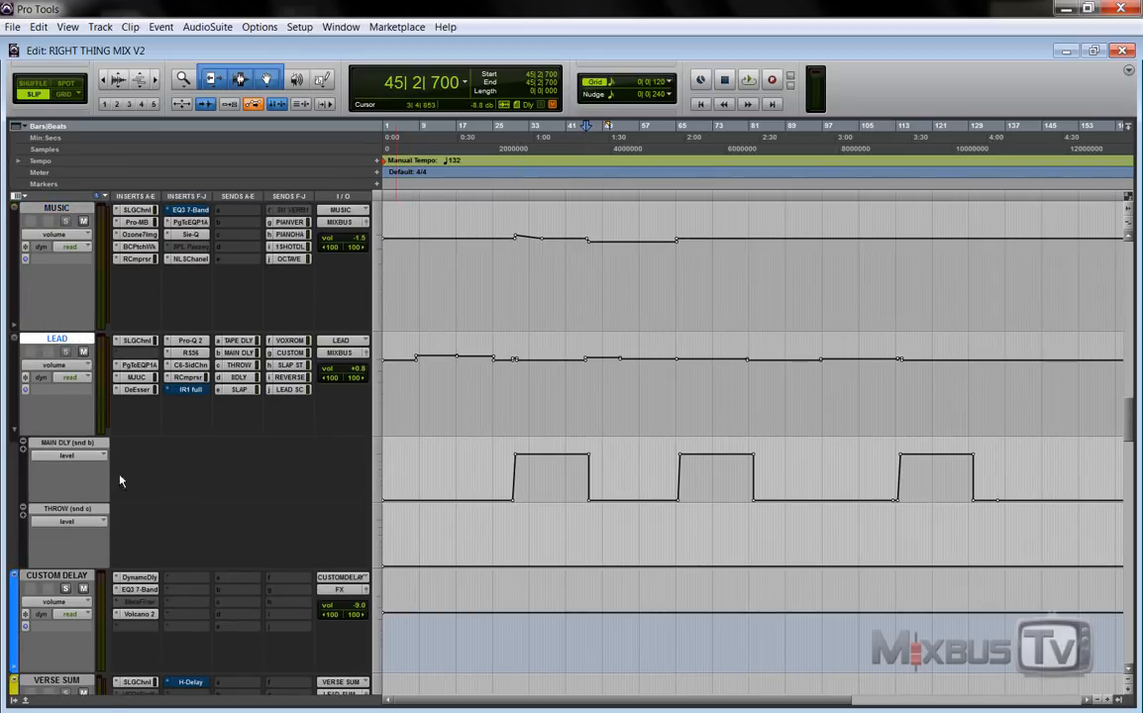
Zoom the timeline out one level and select the CUSTOM DELAY and VERSE SUM tracks in turn to examine their inserts and routing.
scroll(217, 500, "down", 1)
key("ctrl+bracketleft")
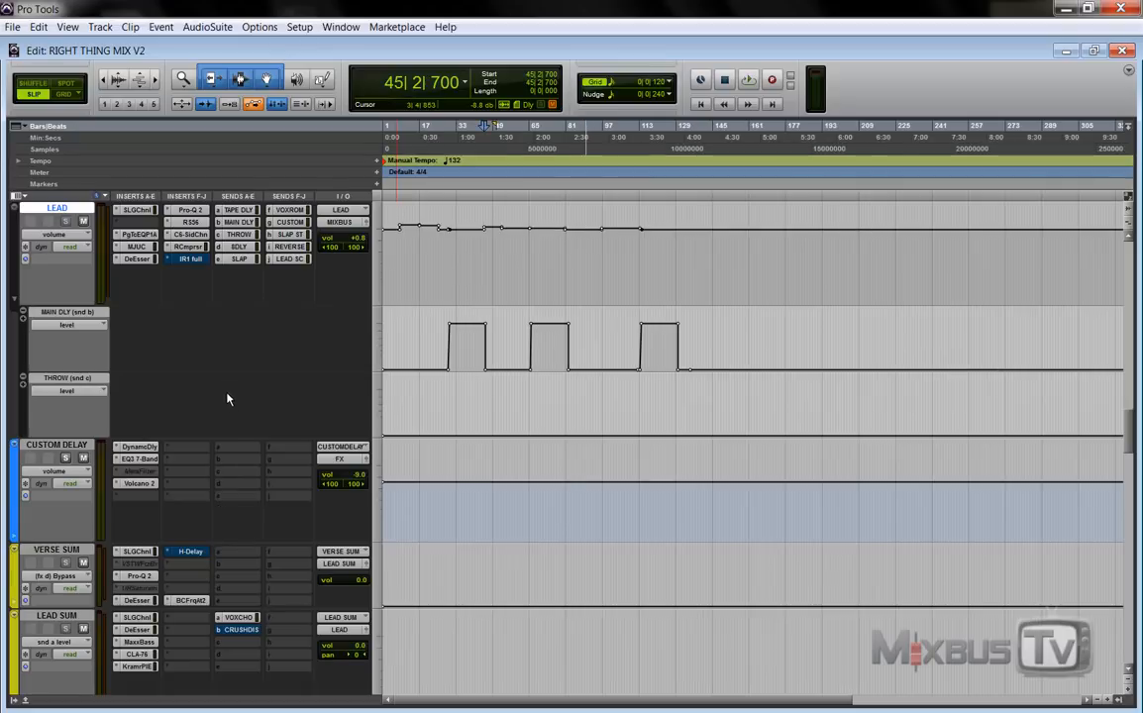
left_click(84, 447)
scroll(85, 447, "down", 1)
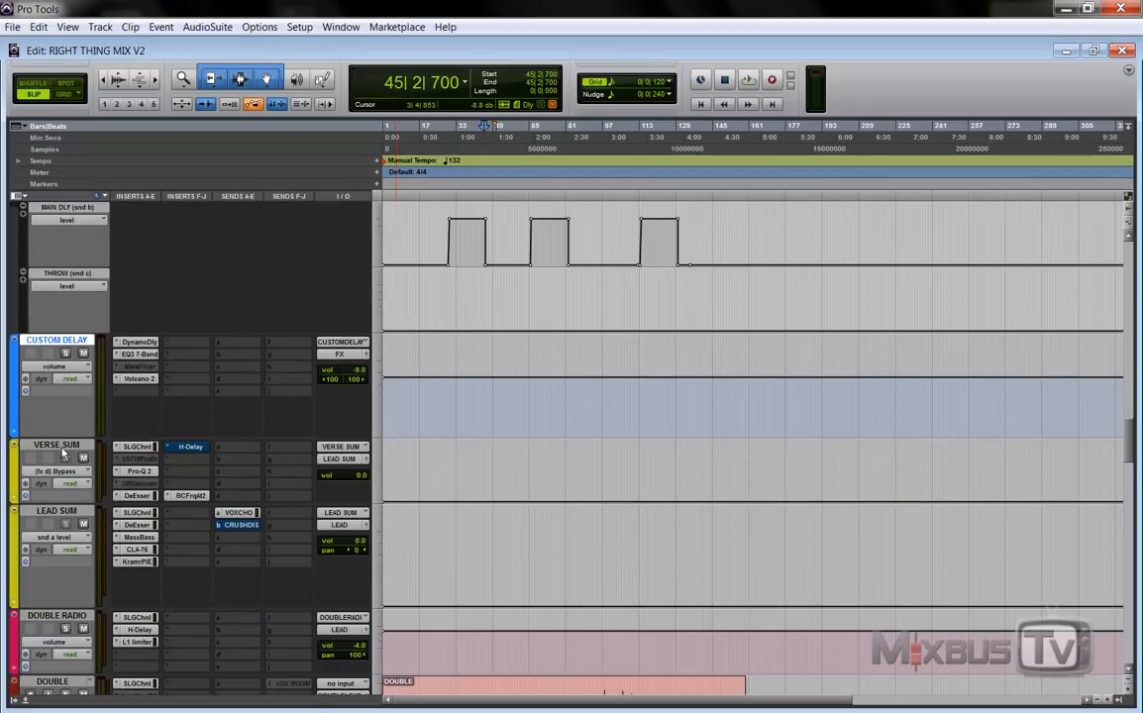
left_click(84, 446)
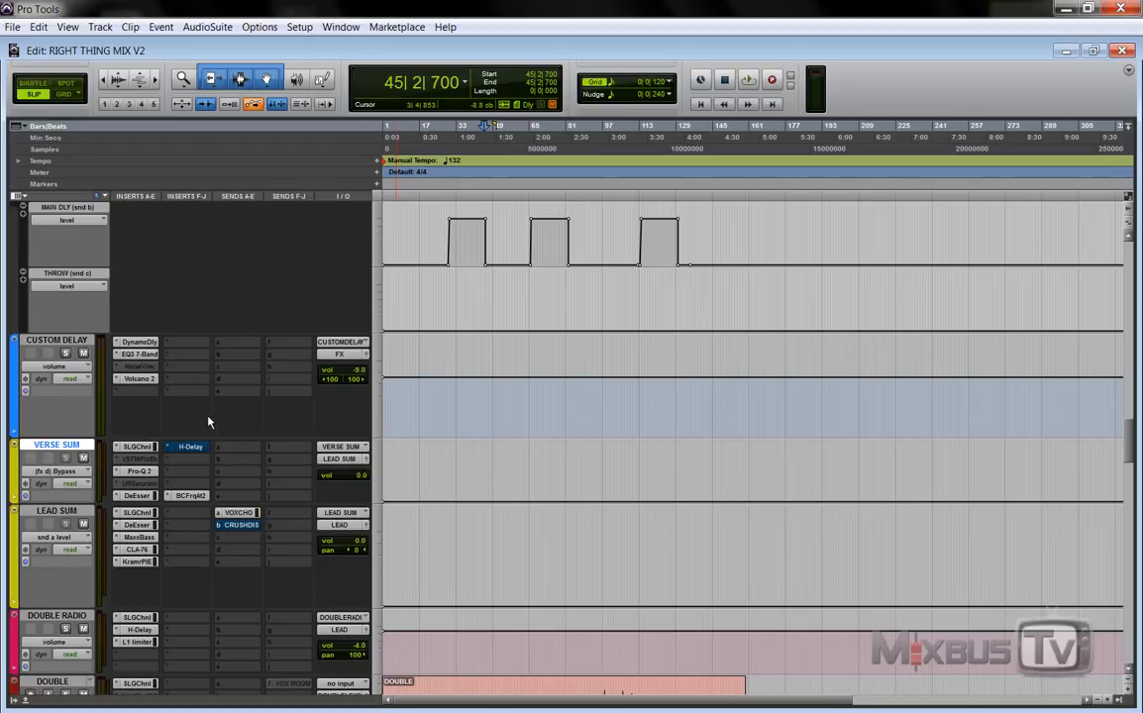
Trace the VERSE and CHORUS vocal outputs through VERSE SUM, then select the LEAD SUM track and examine its routing to LEAD.
scroll(212, 421, "up", 5)
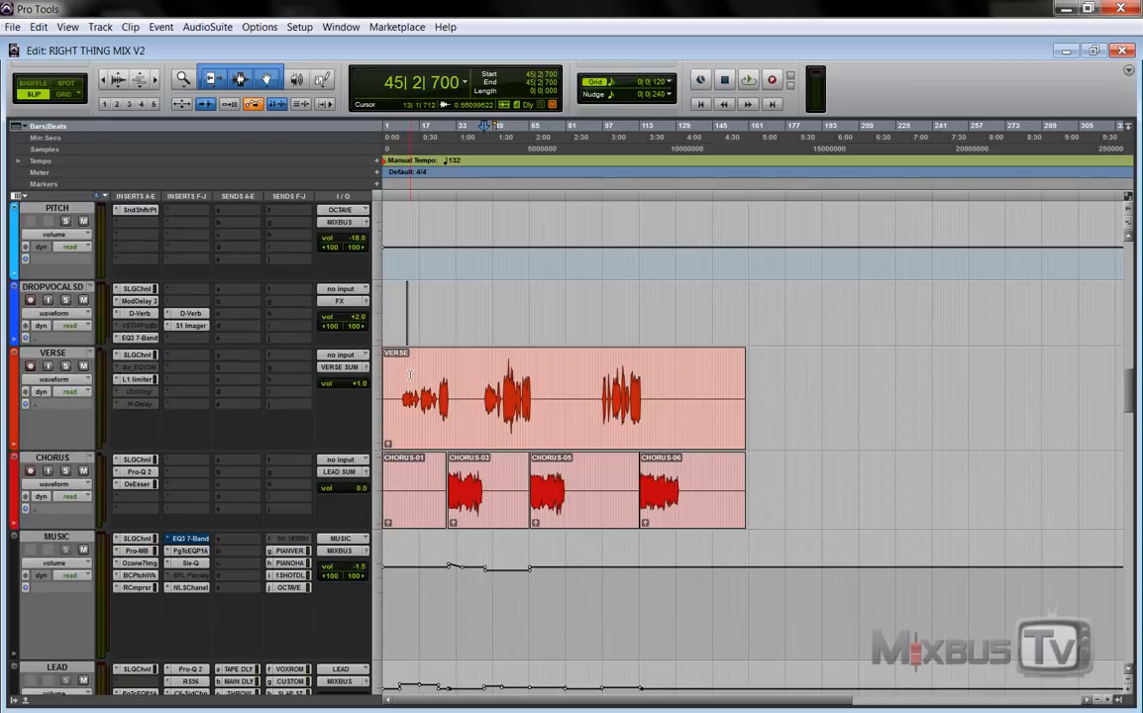
scroll(406, 319, "down", 1)
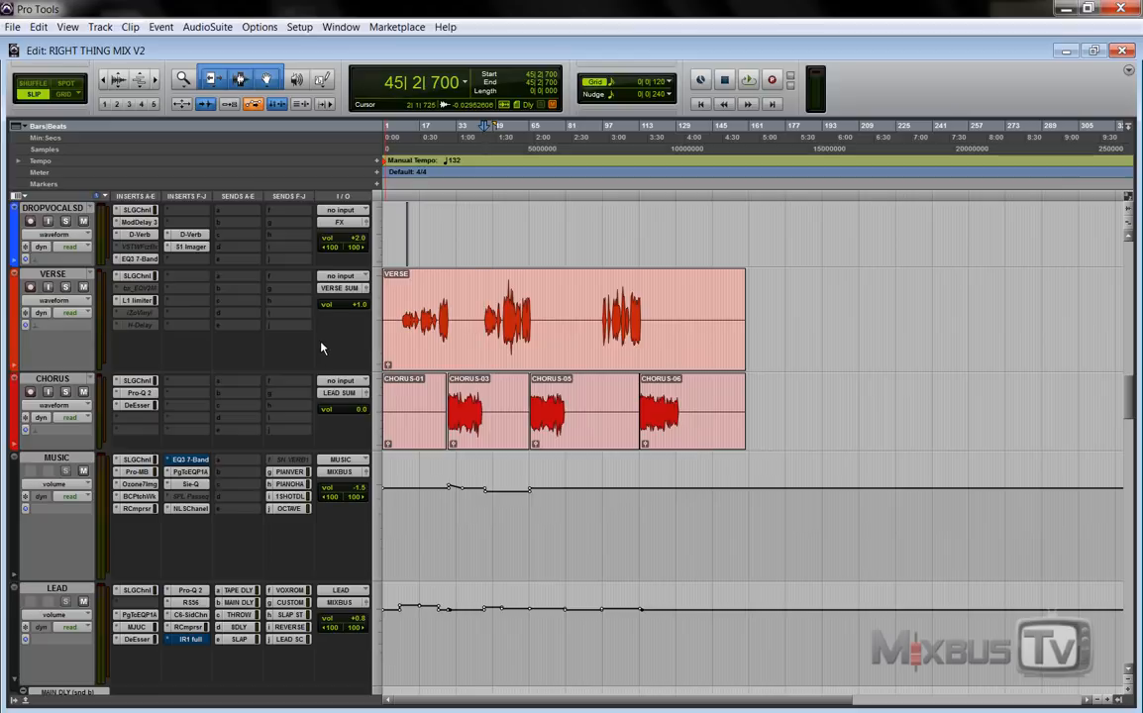
scroll(322, 352, "down", 6)
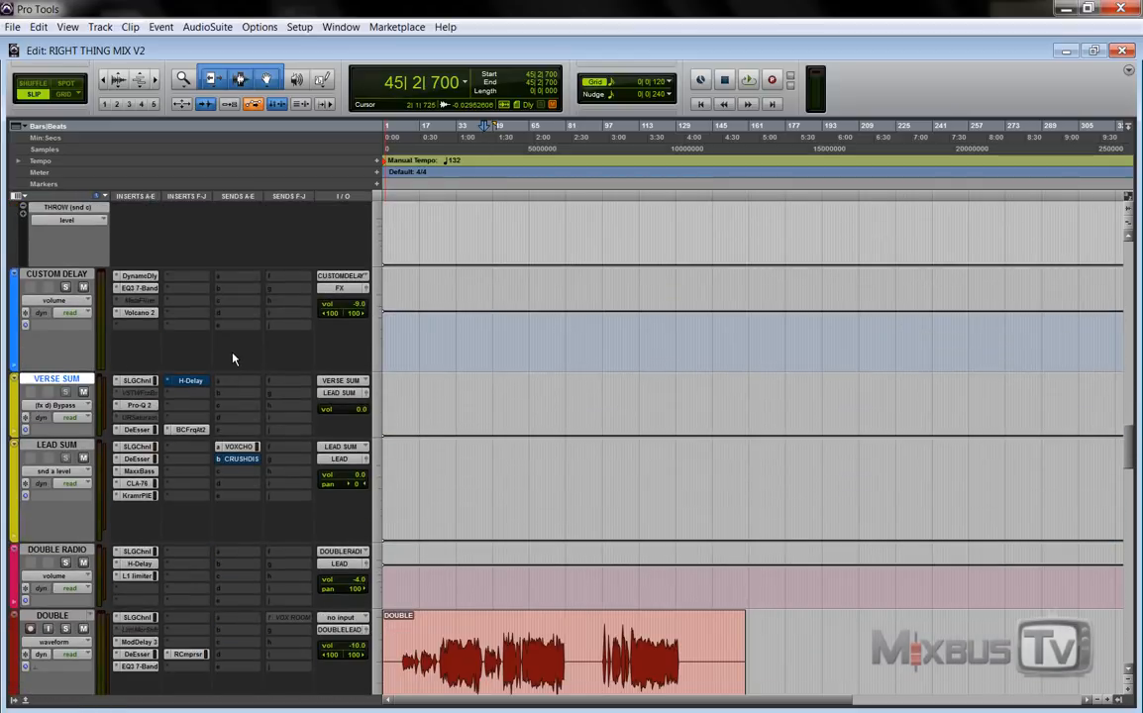
left_click(81, 448)
scroll(248, 485, "up", 8)
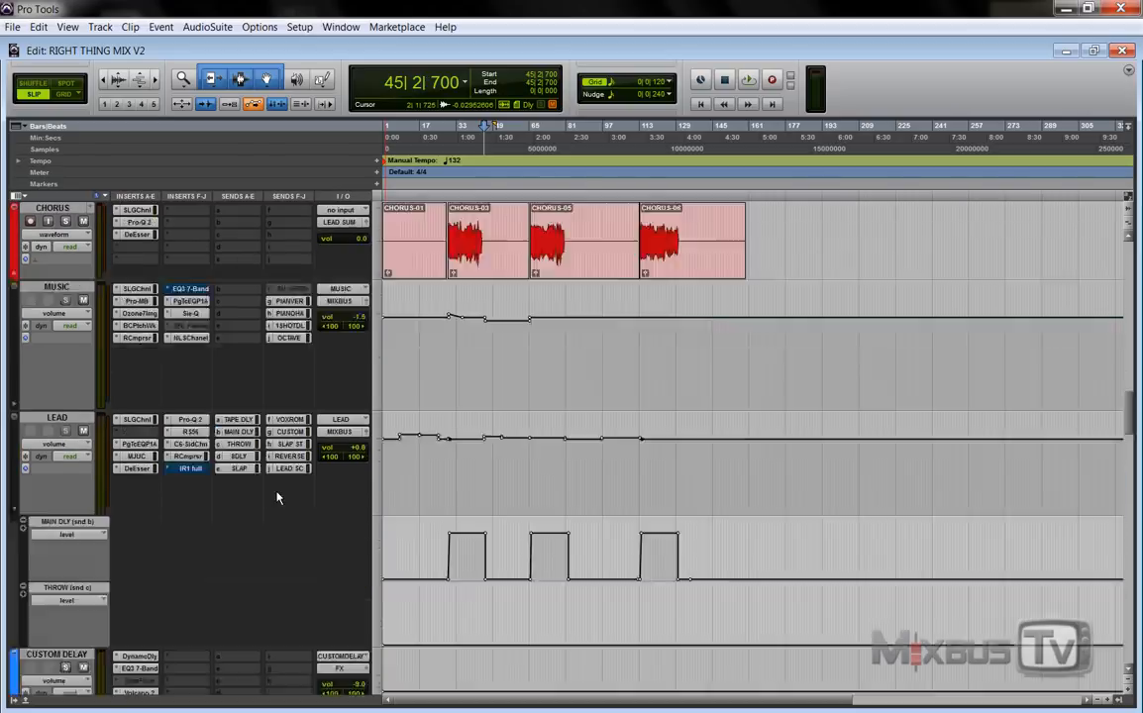
scroll(333, 462, "down", 8)
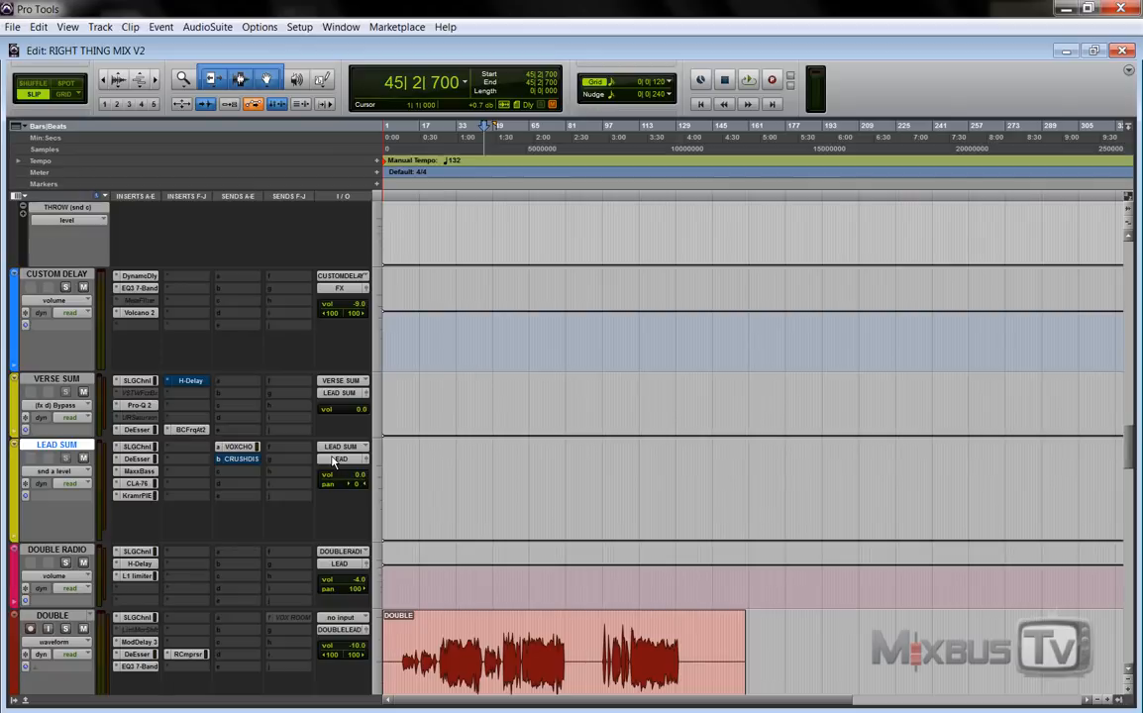
Select the DOUBLE RADIO track and highlight the DOUBLE clip from about bar 11 to bar 137, then clear the selection.
scroll(333, 462, "down", 5)
scroll(69, 381, "up", 3)
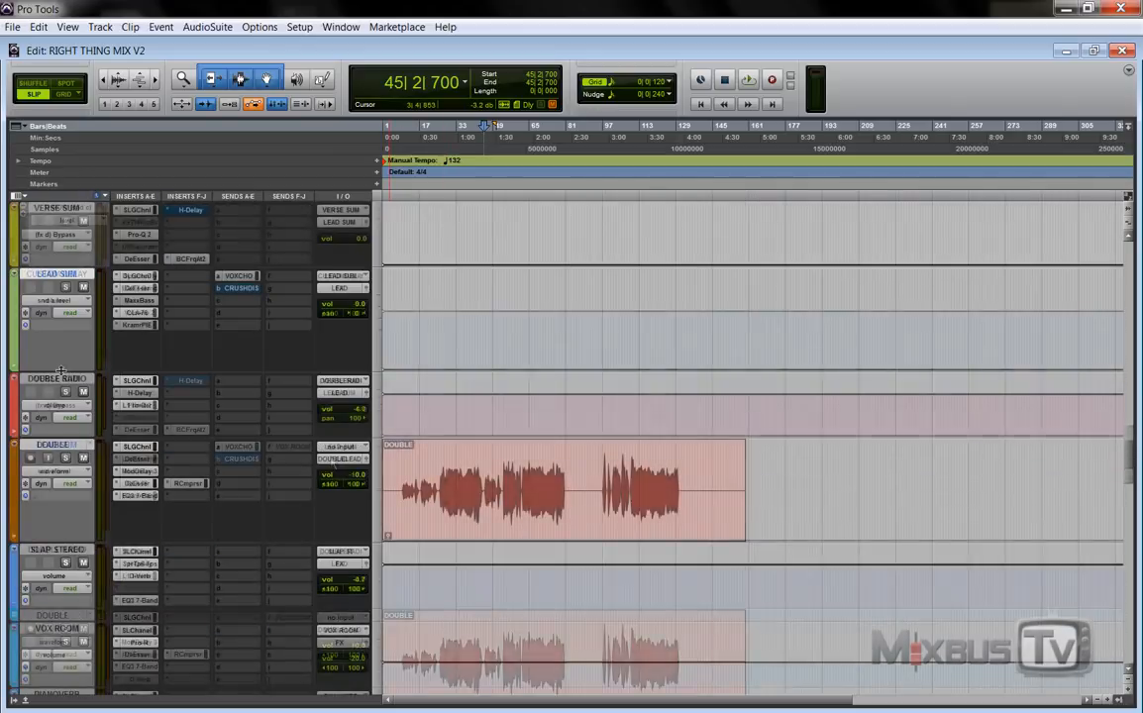
left_click(67, 381)
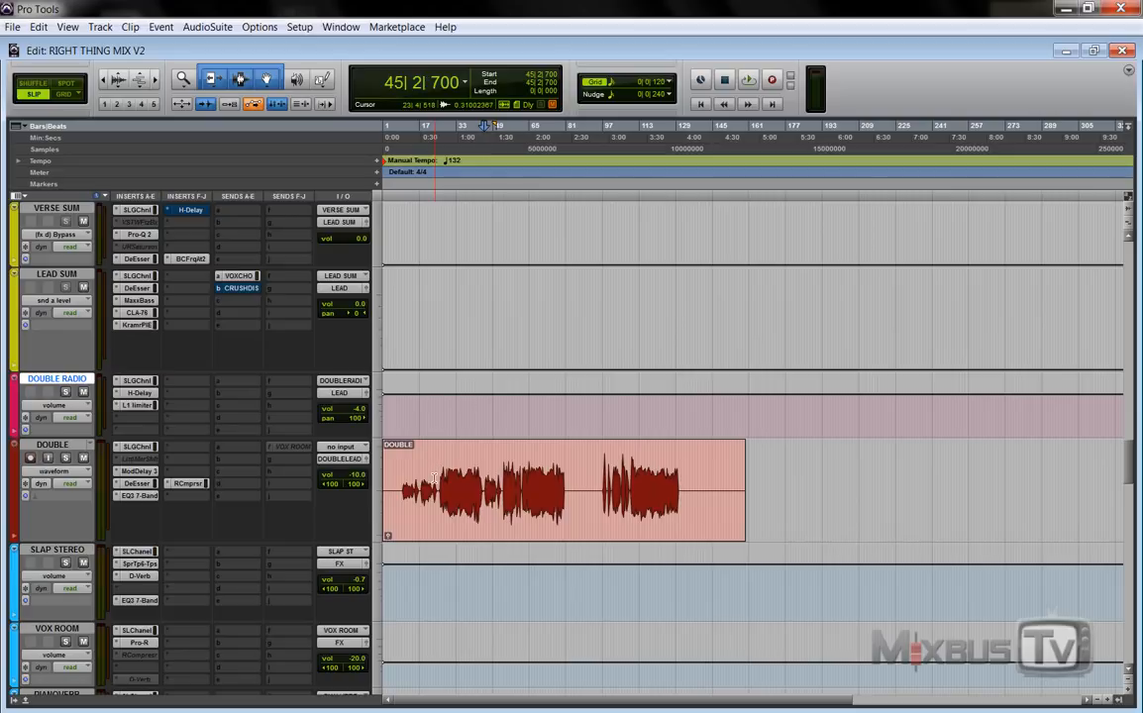
left_click_drag(405, 464, 687, 473)
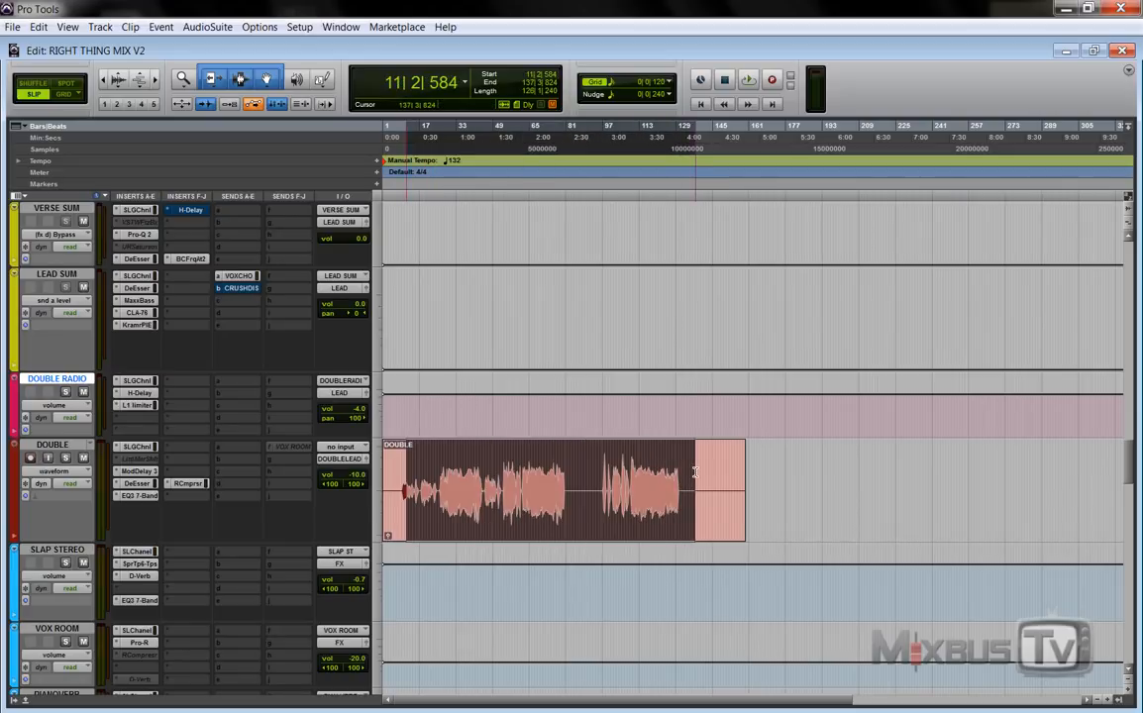
left_click(489, 483)
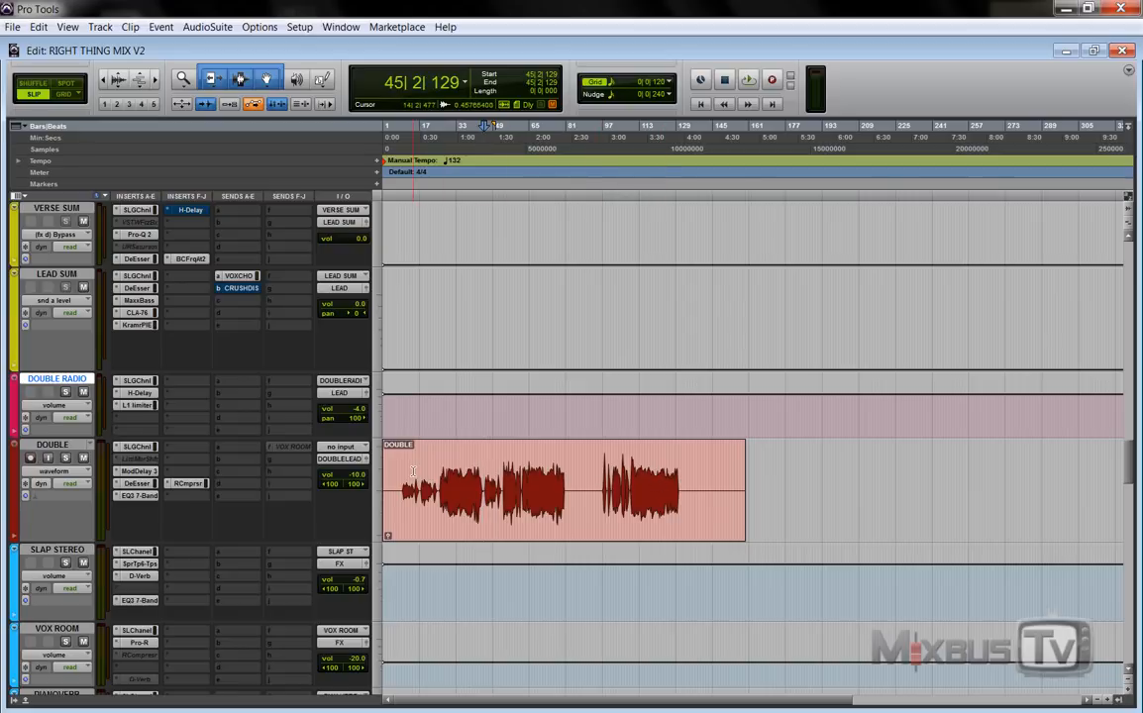
Zoom in on the DOUBLE clip, highlight it from about bar 11 to bar 45, then clear the selection and zoom the timeline out.
left_click_drag(414, 484, 510, 484)
key("ctrl+]")
key("ctrl+]")
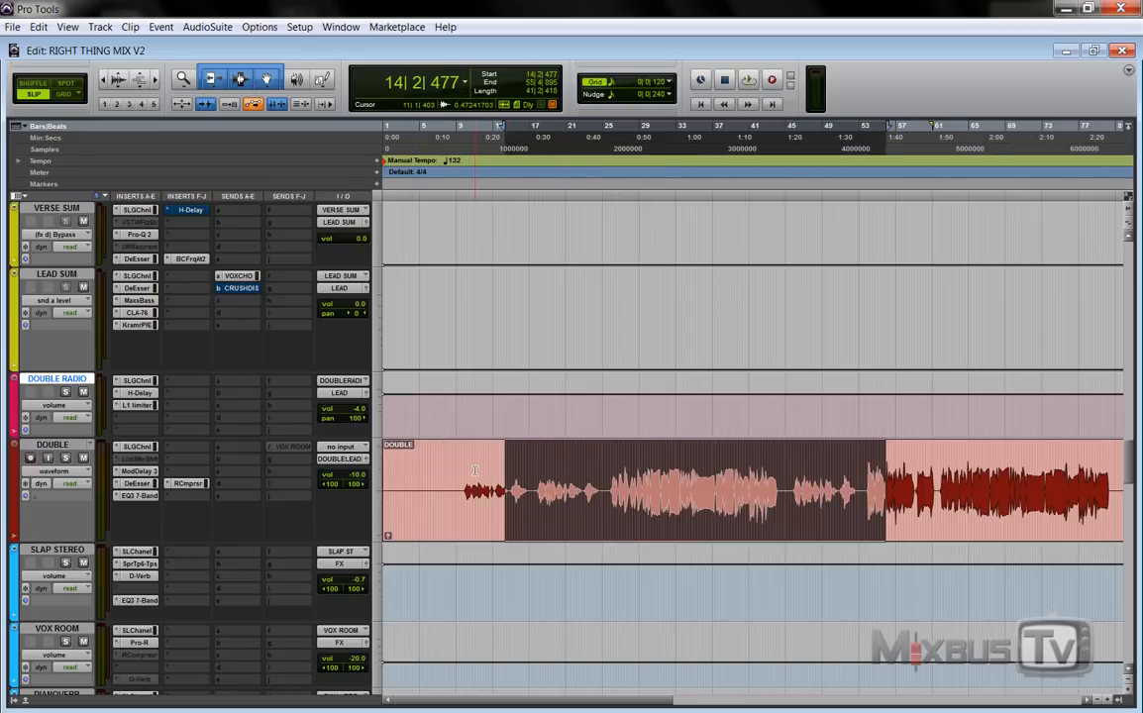
left_click_drag(474, 471, 790, 484)
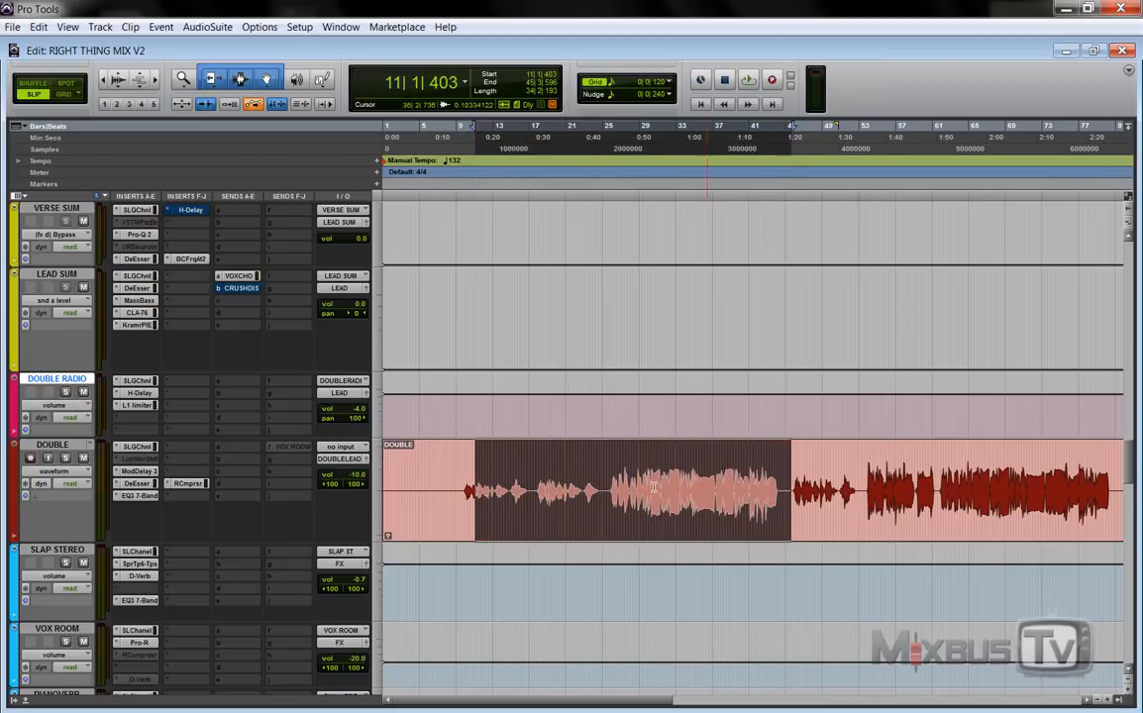
left_click(521, 484)
key("ctrl+[")
key("ctrl+[")
key("ctrl+[")
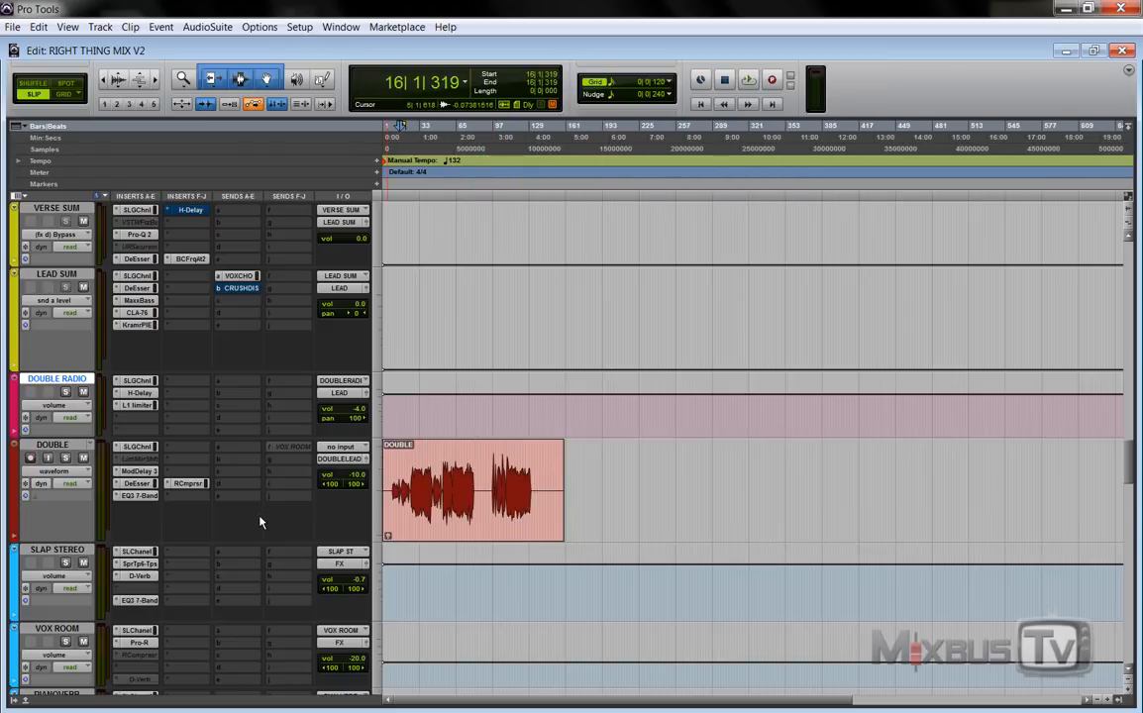
Examine the vocal effect tracks from SLAP STEREO and VOX ROOM through the delay tracks to DLY GTRS.
scroll(233, 465, "down", 6)
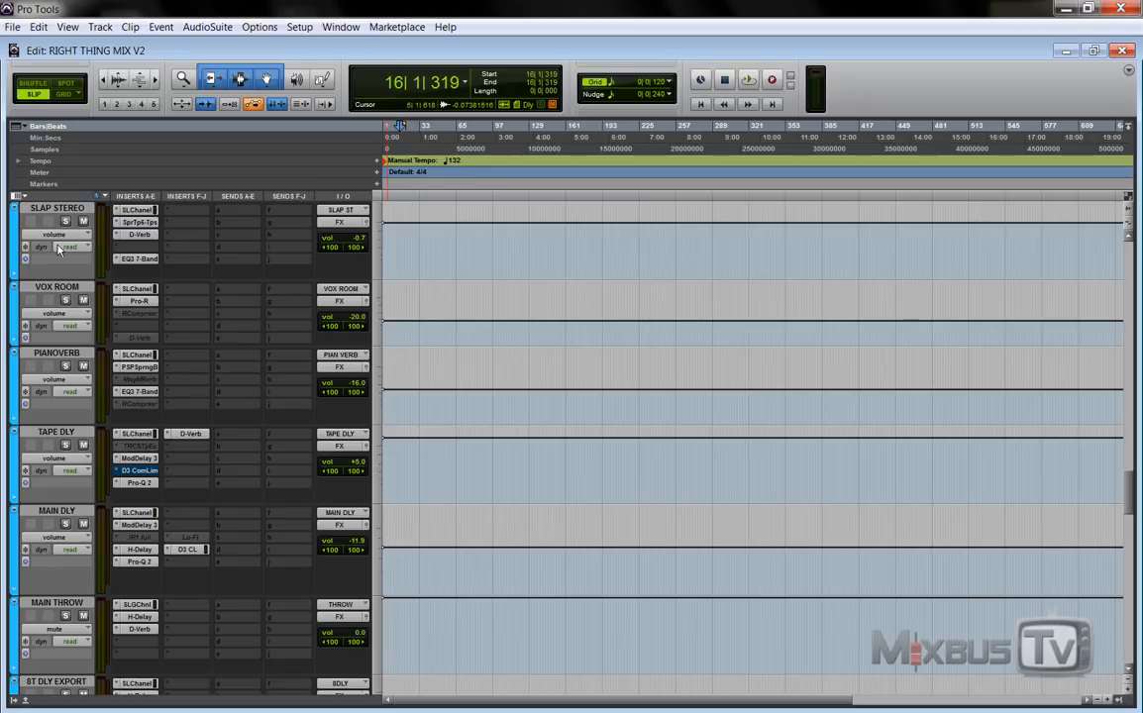
scroll(69, 389, "up", 4)
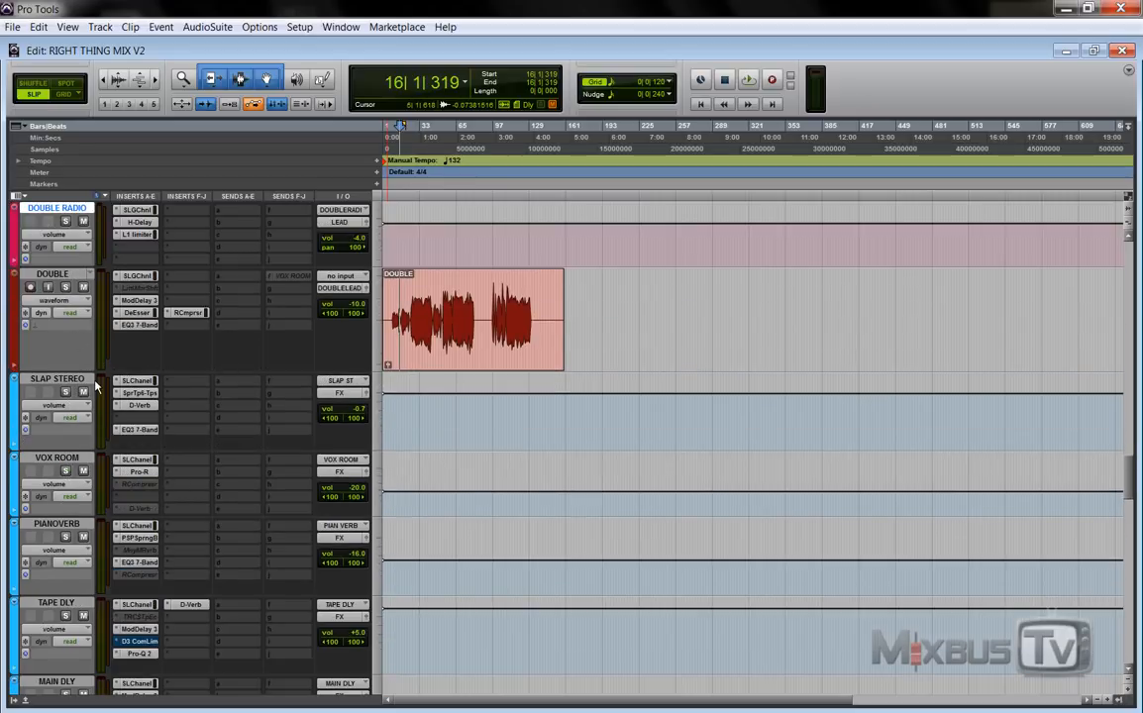
scroll(70, 331, "down", 1)
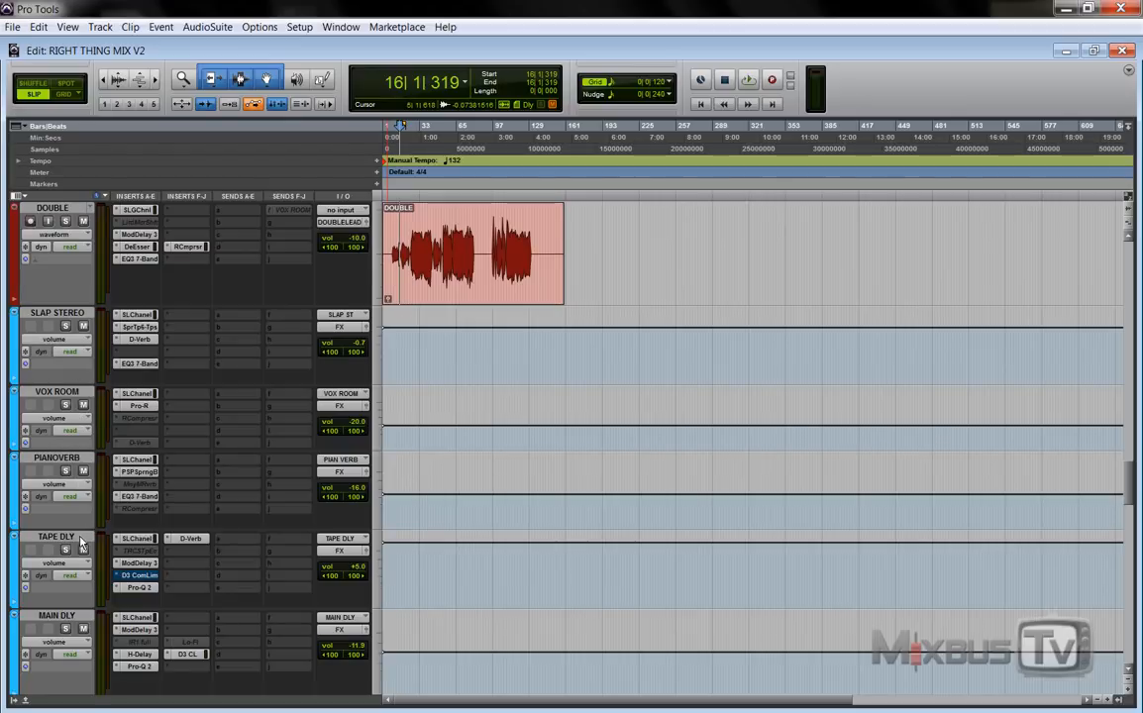
scroll(82, 543, "down", 1)
scroll(82, 543, "down", 6)
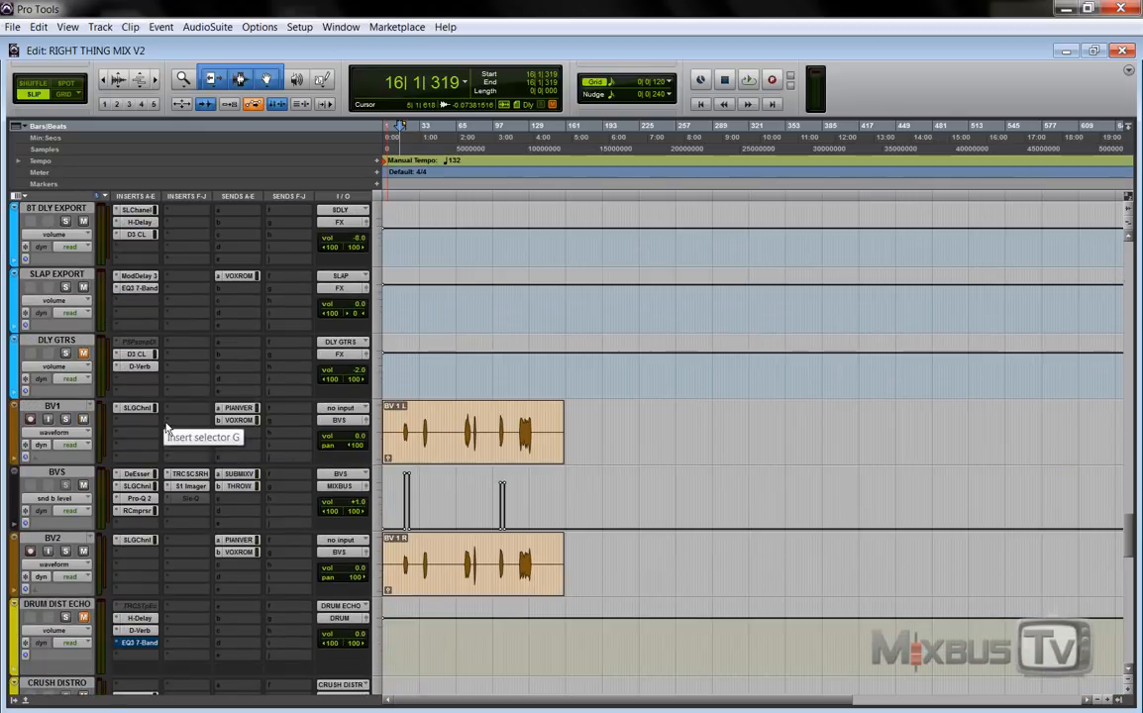
Highlight the BV1 clip from about bar 28 to bar 147 and select the BVS track to examine its inserts and sends.
left_click_drag(415, 421, 551, 428)
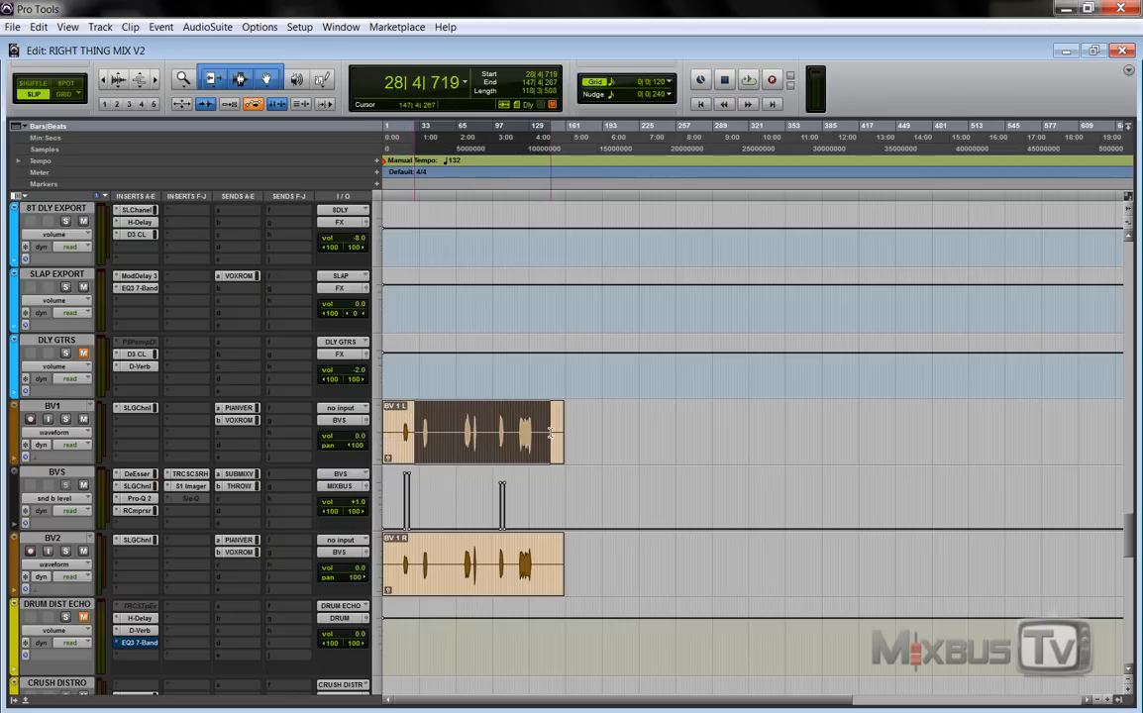
scroll(368, 421, "down", 1)
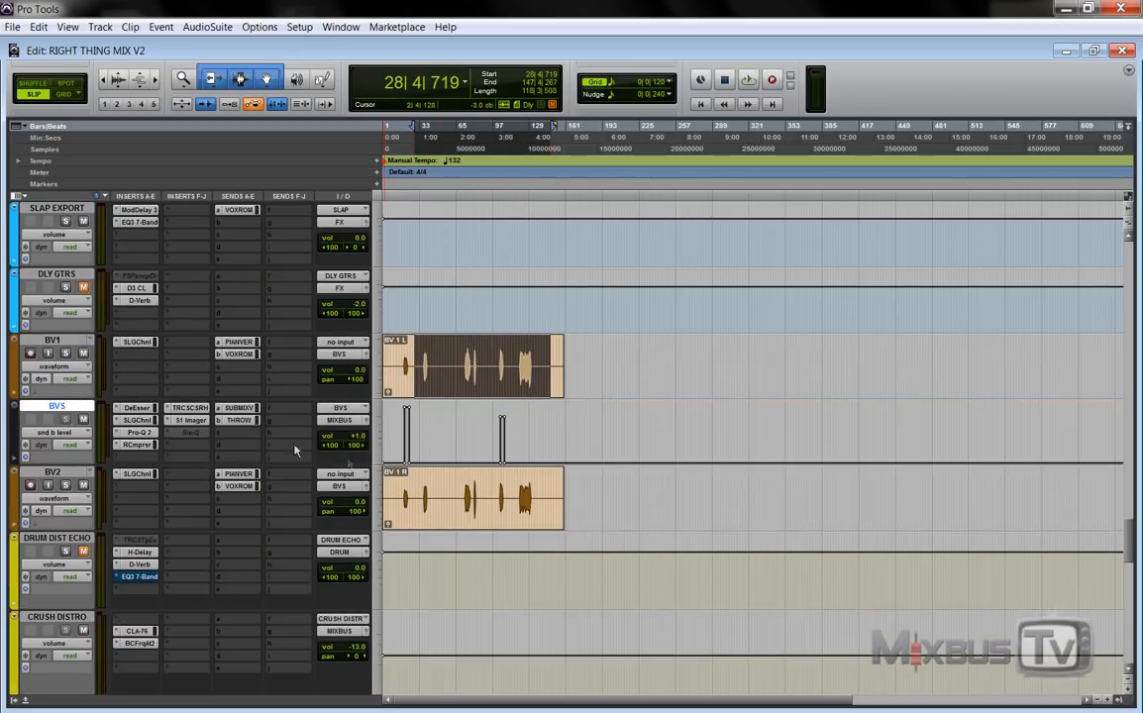
scroll(72, 422, "down", 3)
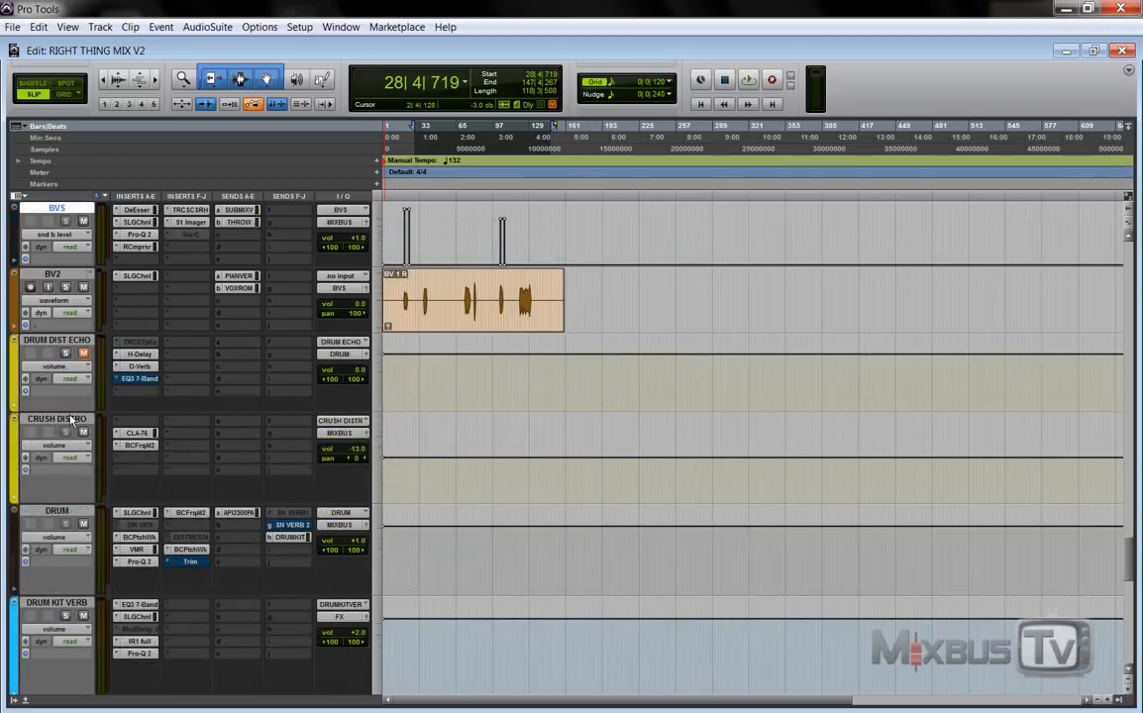
Select the CRUSH DISTRO track, zoom the timeline in one level, and view its CLA-76 compressor settings before closing the plug-in.
left_click(73, 421)
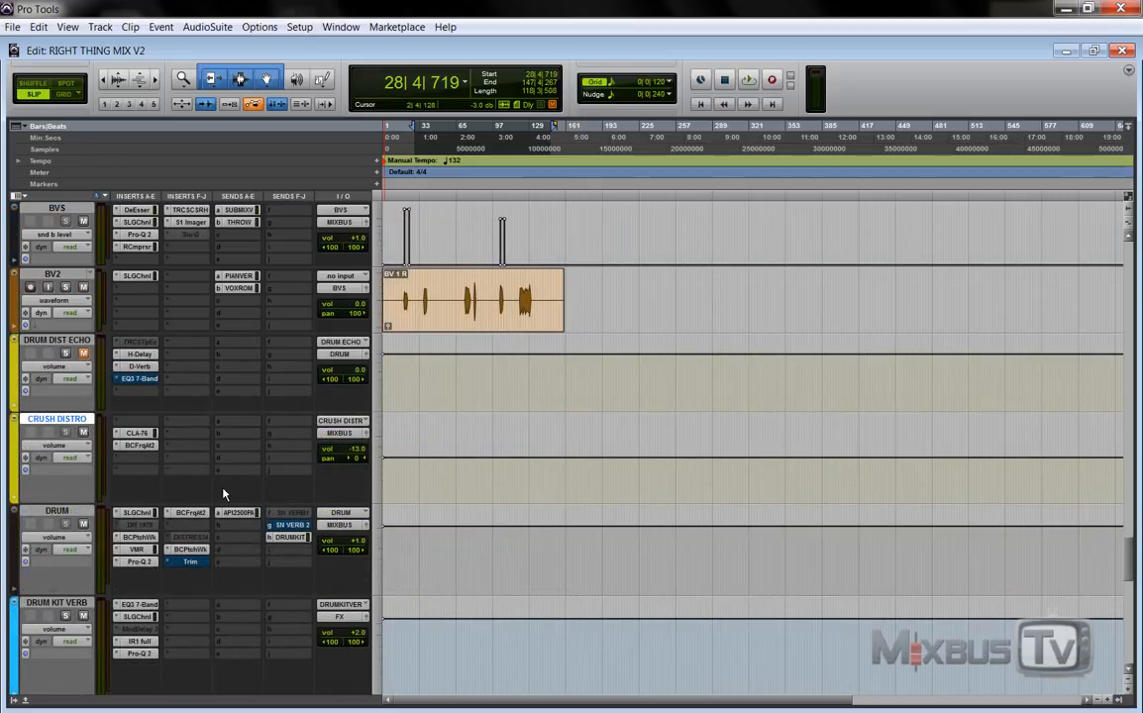
key("ctrl+]")
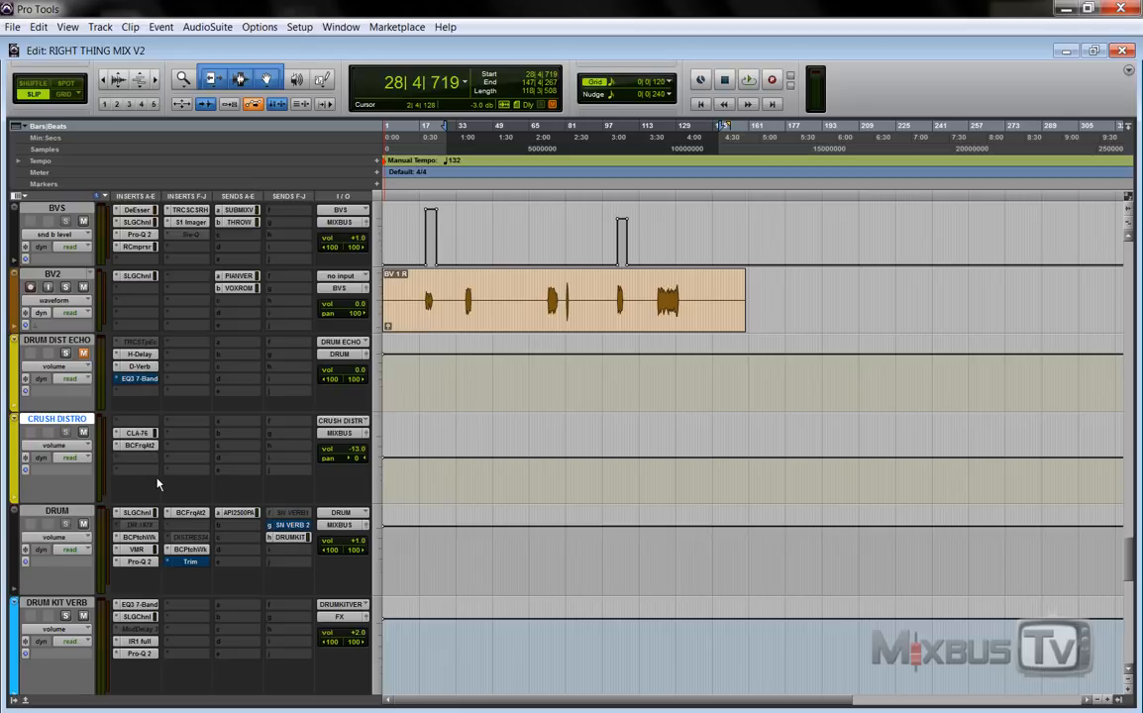
left_click(141, 436)
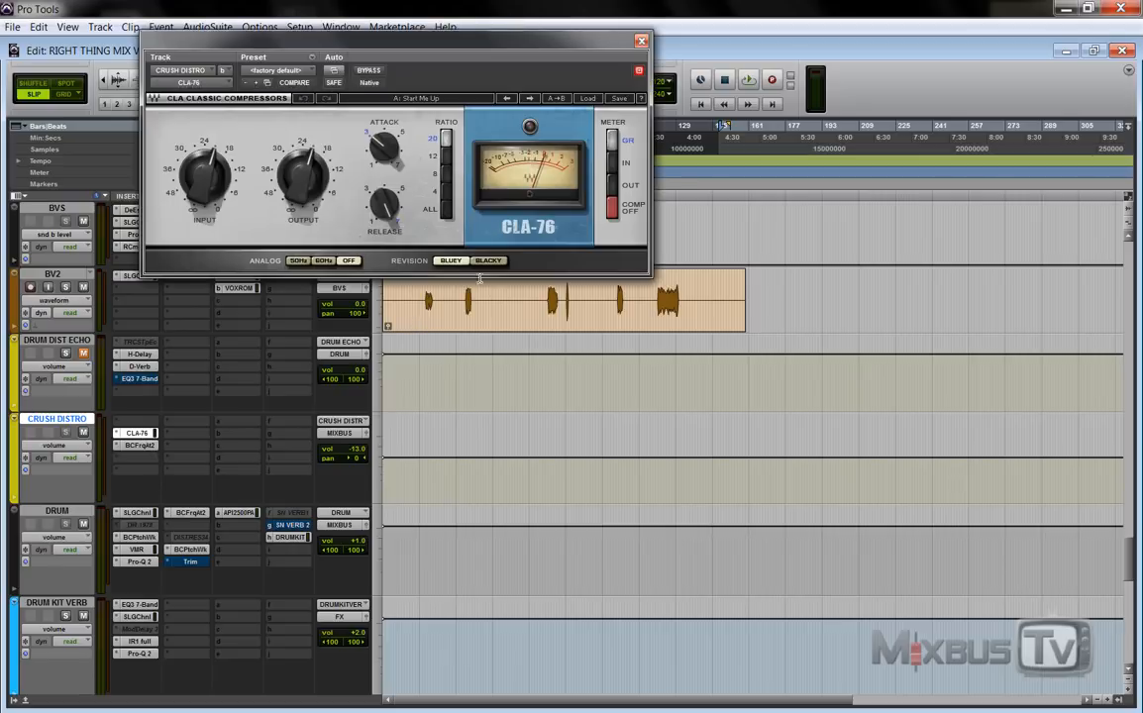
left_click(642, 42)
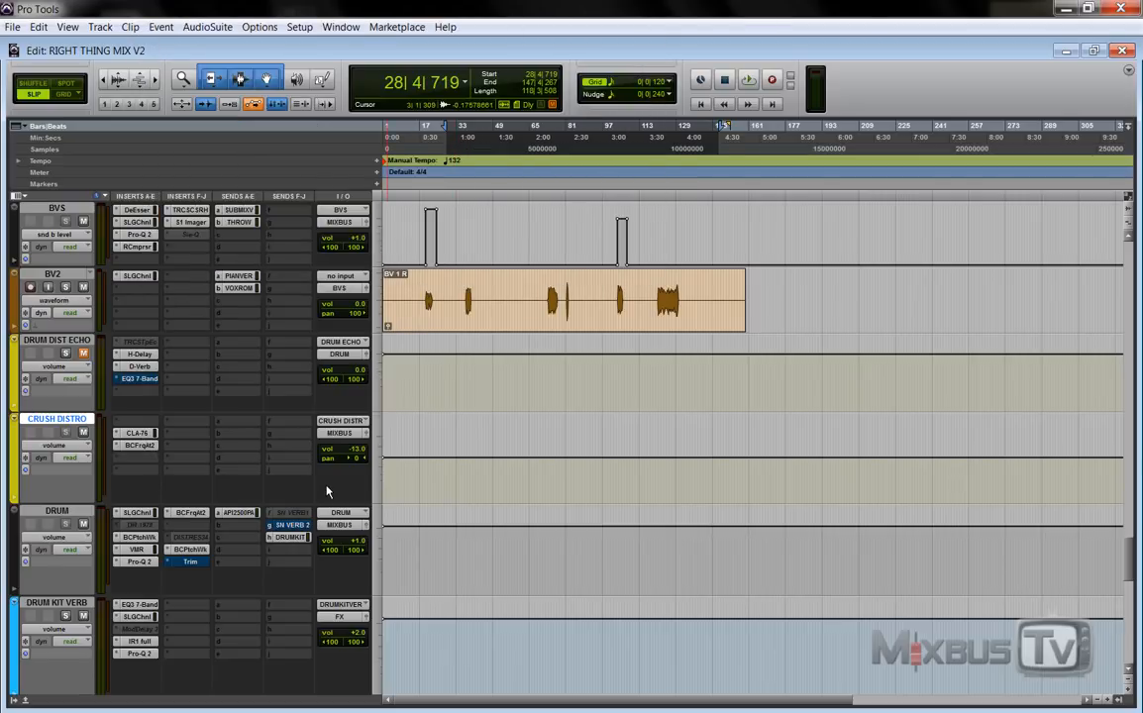
Select the DRUM, DRUM KIT VERB and PIANO HALL tracks in turn to examine their inserts, sends and routing.
scroll(328, 490, "down", 1)
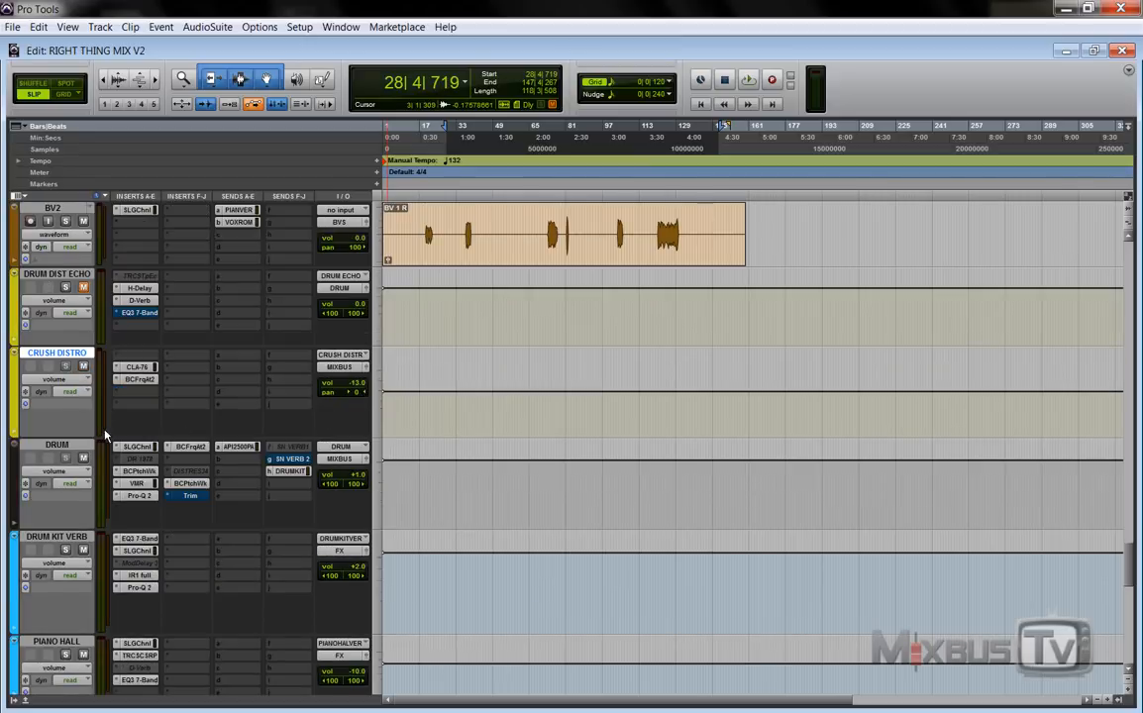
left_click(79, 449)
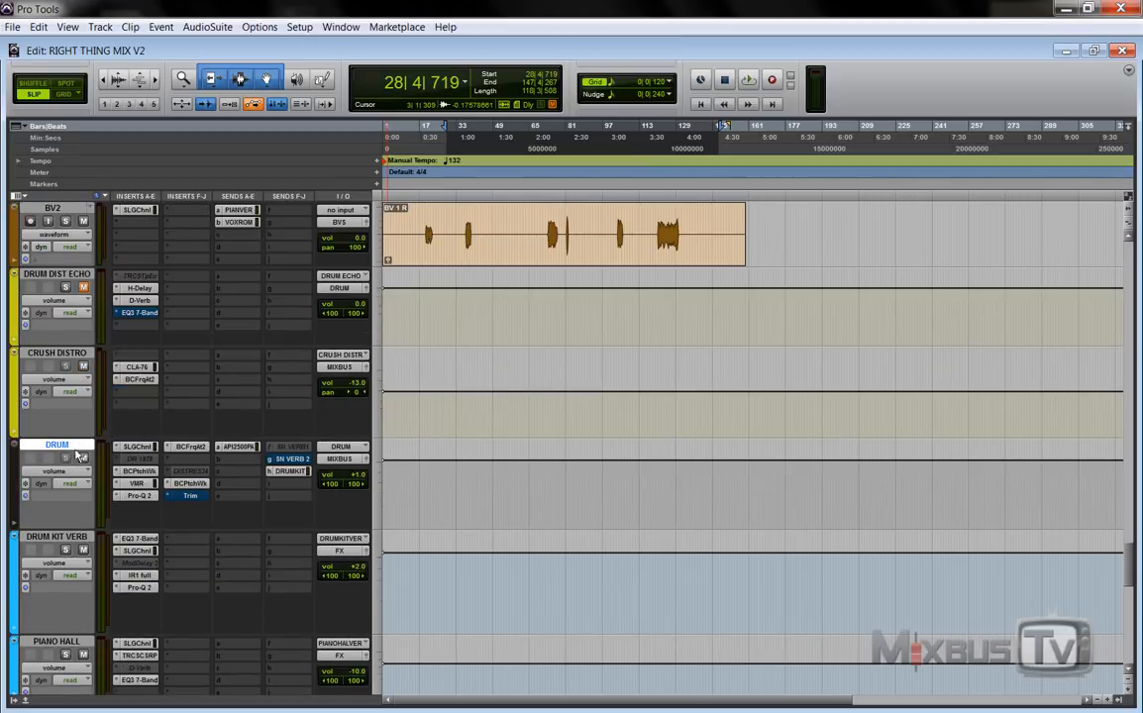
scroll(189, 379, "down", 3)
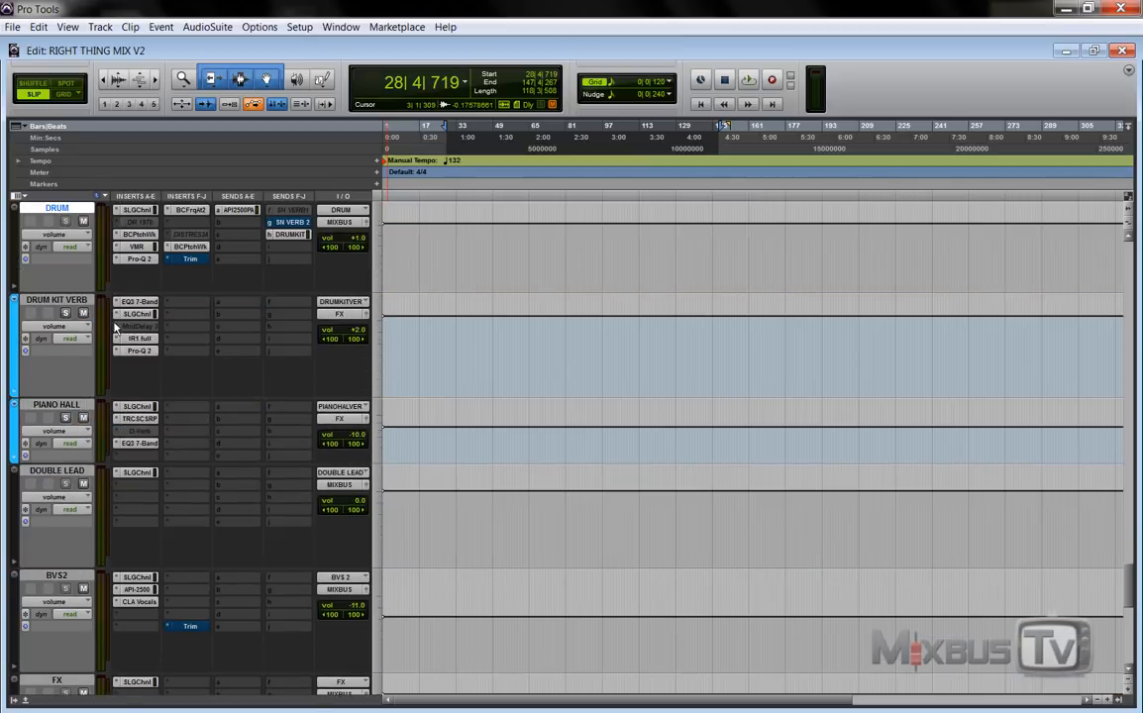
left_click(61, 301)
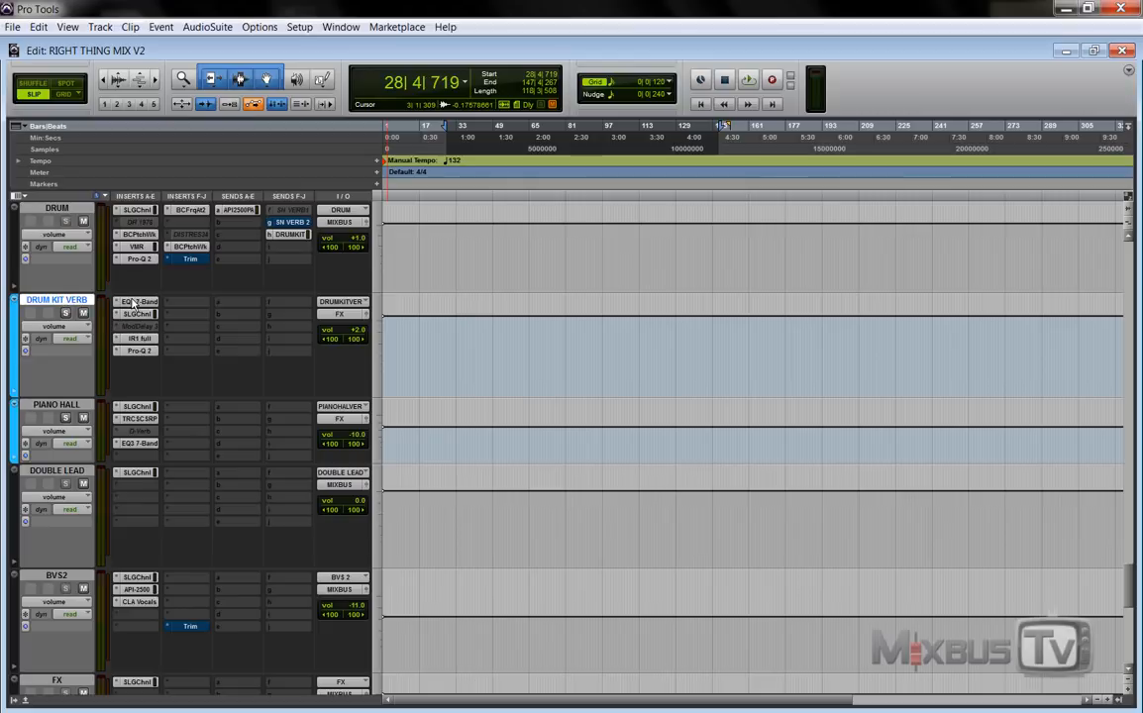
left_click(56, 405)
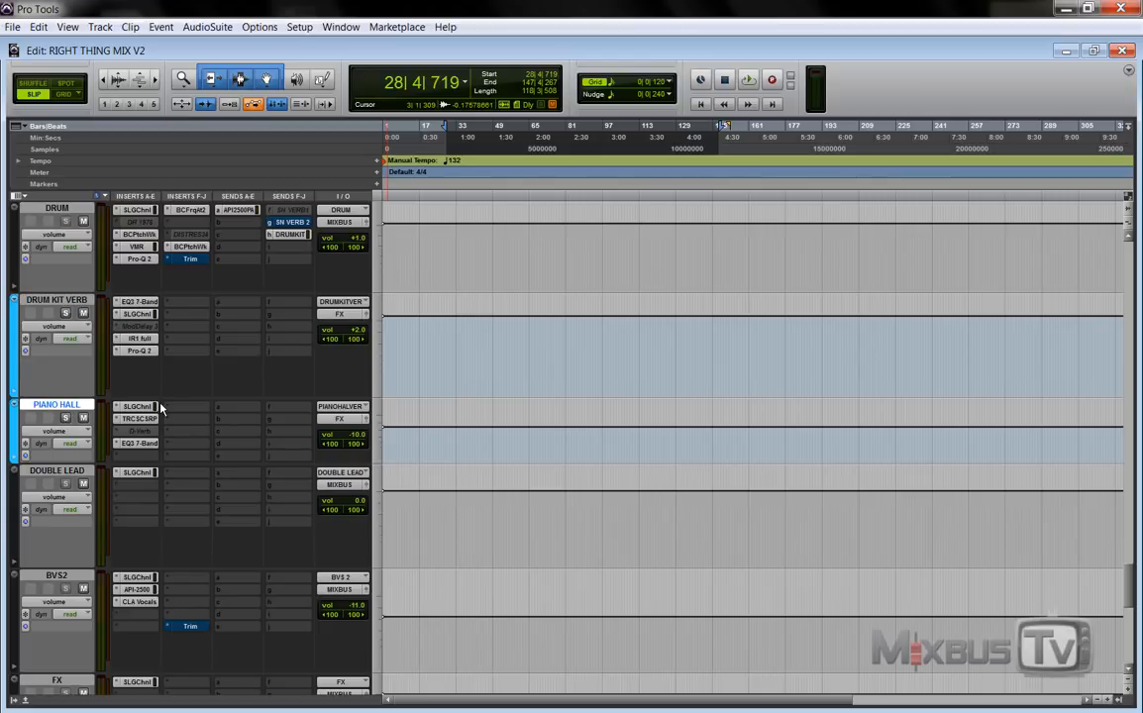
Examine the inserts and routing of the DOUBLE LEAD, BVS2, FX, SUBMIX VARIOUS, Master 1 and MIX BUS tracks.
scroll(214, 554, "down", 1)
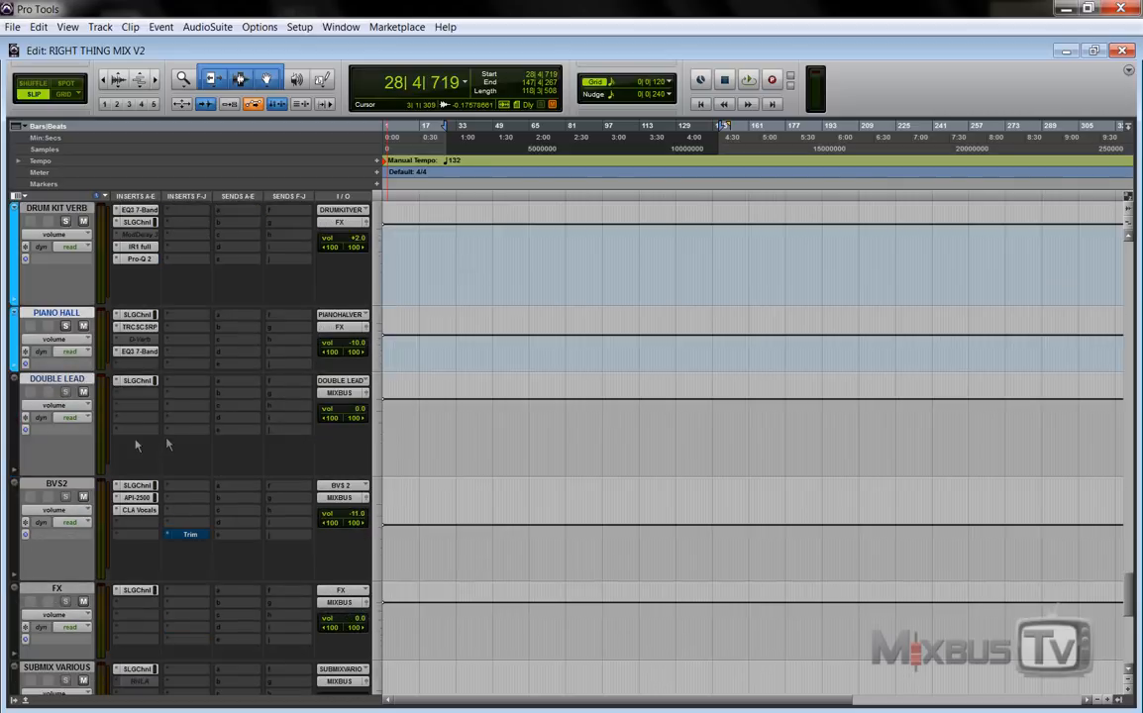
left_click(58, 379)
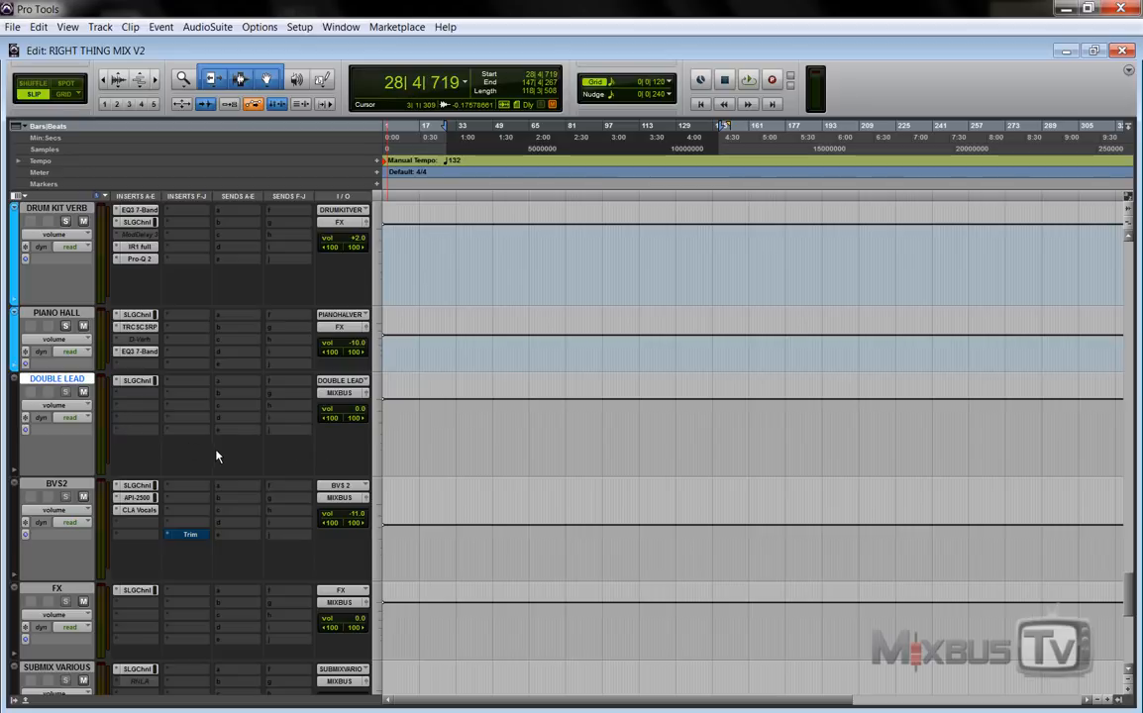
scroll(217, 456, "down", 1)
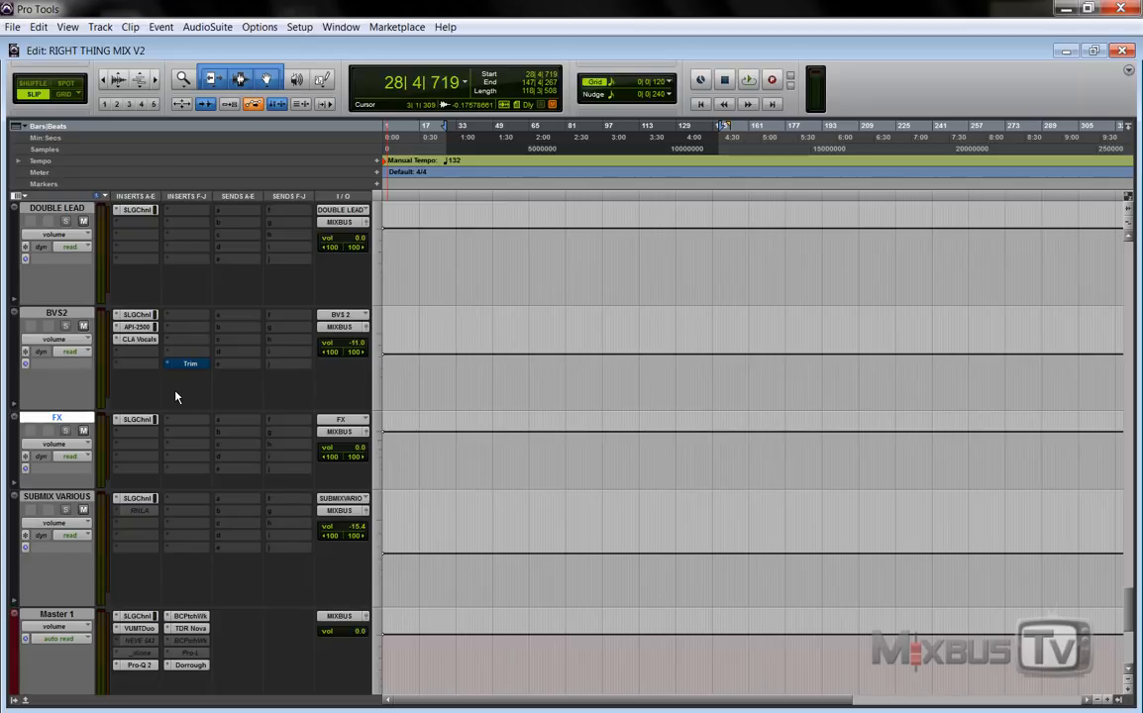
scroll(176, 398, "down", 2)
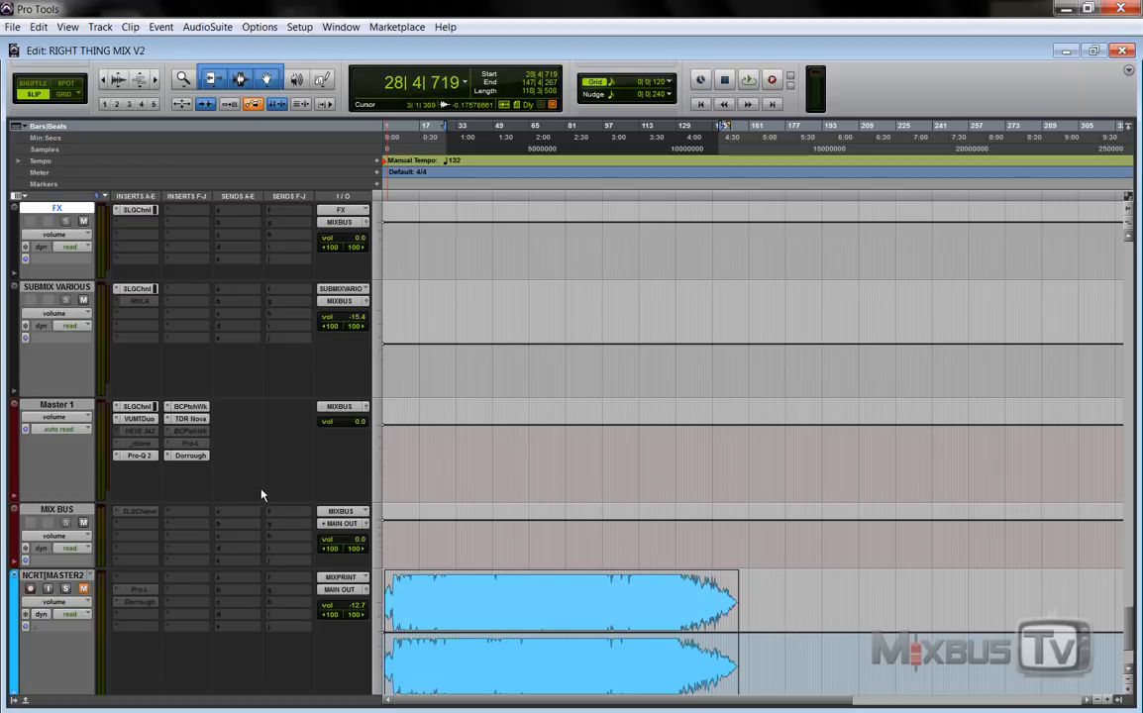
Solo the NCRT[MASTER2 print track and audition it from about bar 28 before stopping playback.
key("shift+s")
scroll(250, 484, "down", 3)
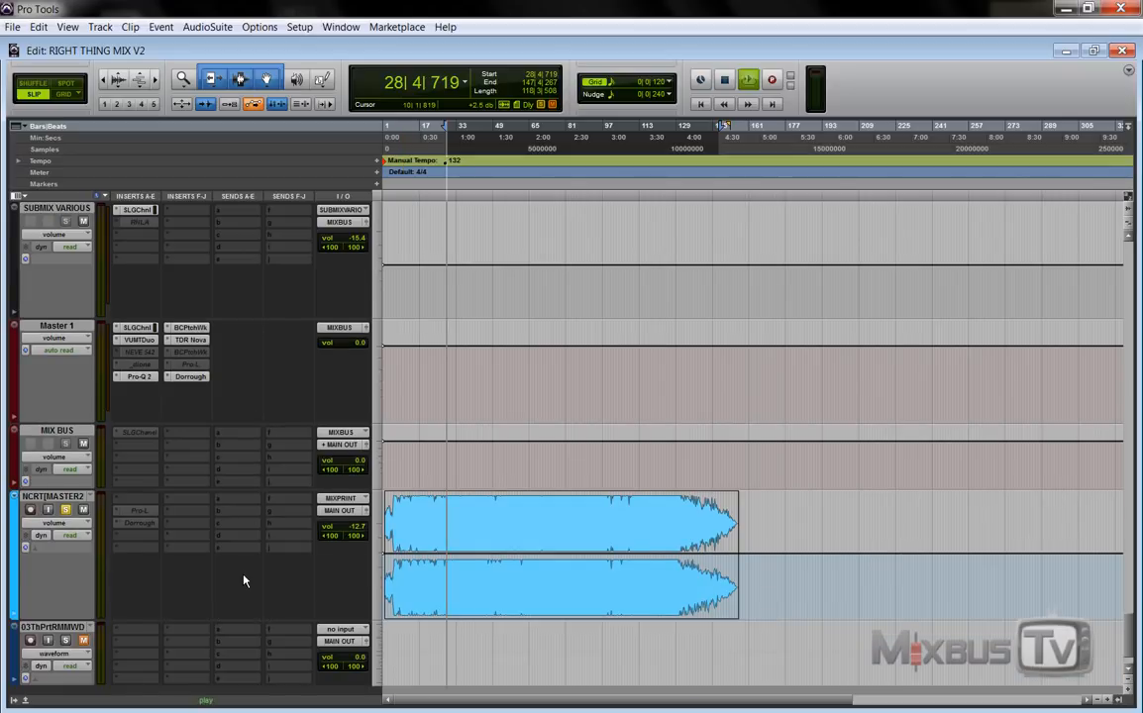
key("space")
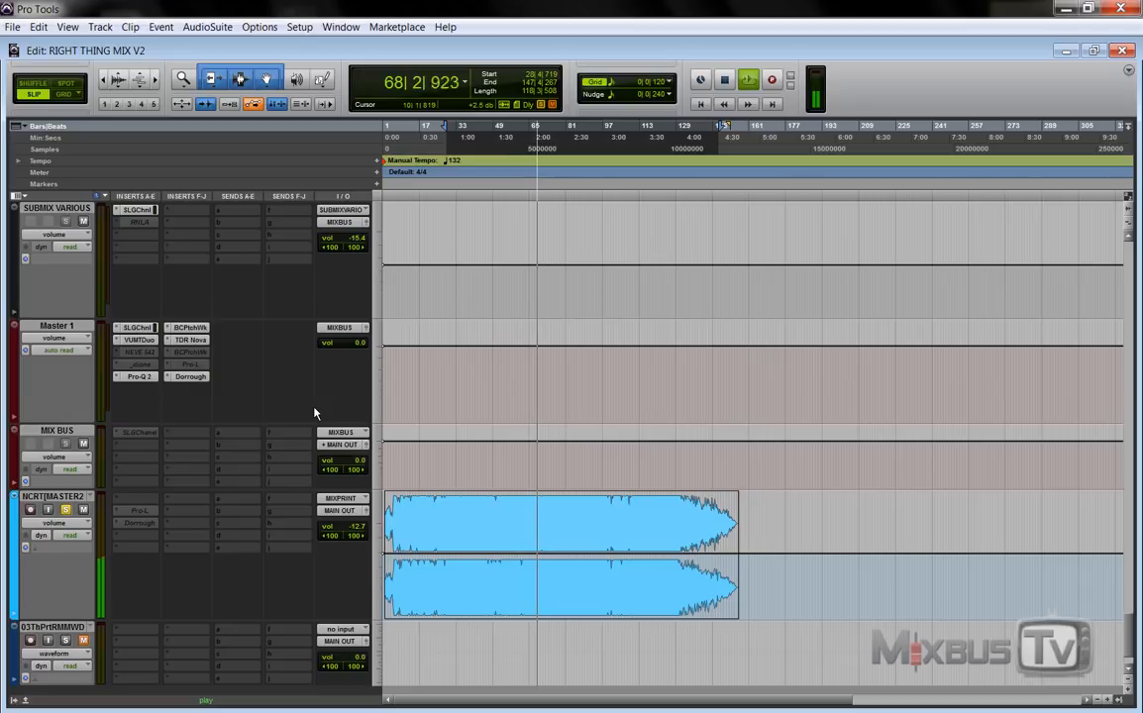
key("space")
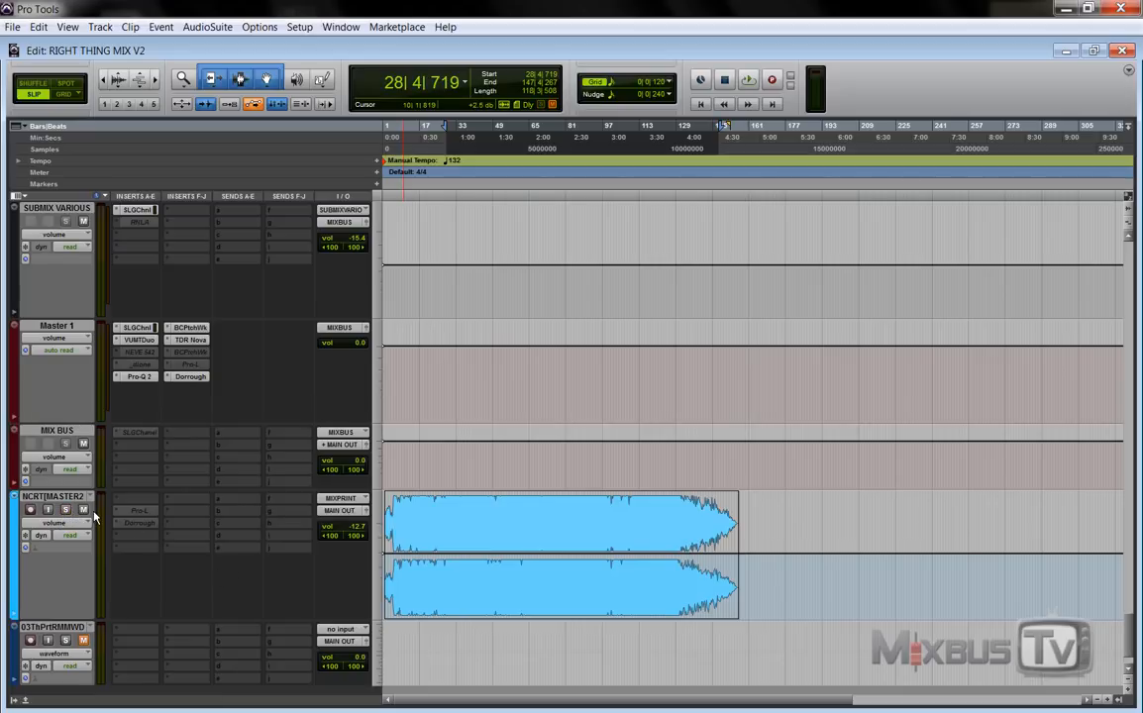
Return to the KICK IN track and view its SSLGChannel plug-in settings, including the input gain, before closing it.
scroll(271, 475, "up", 15)
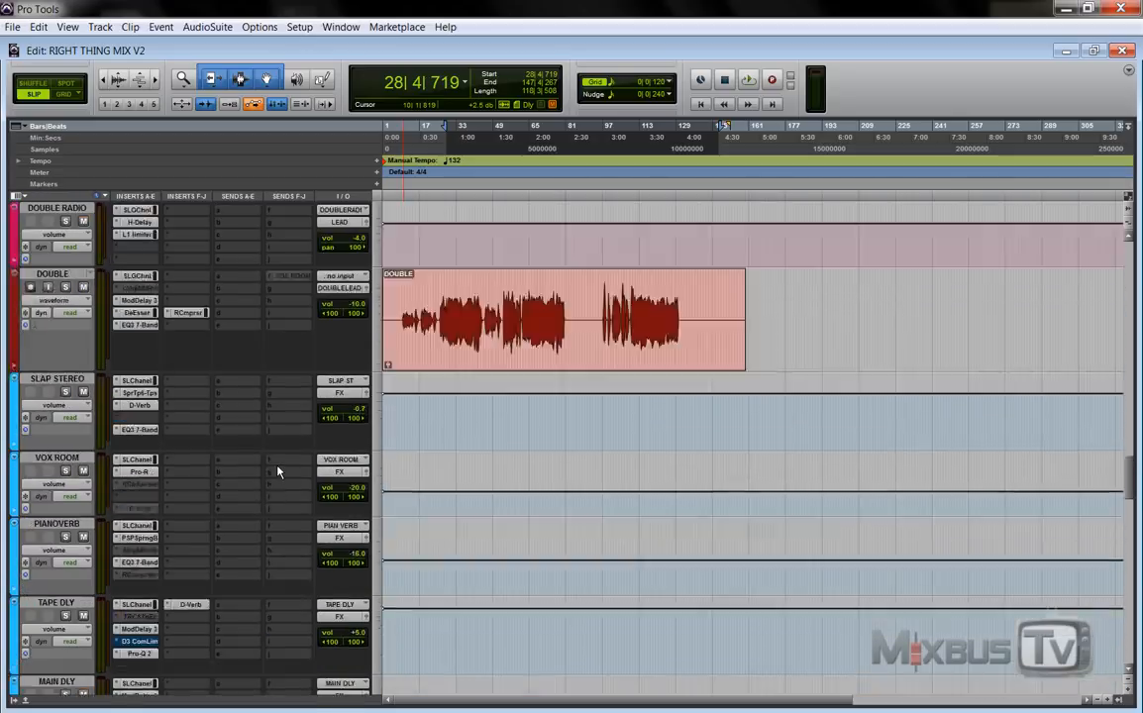
scroll(277, 473, "up", 10)
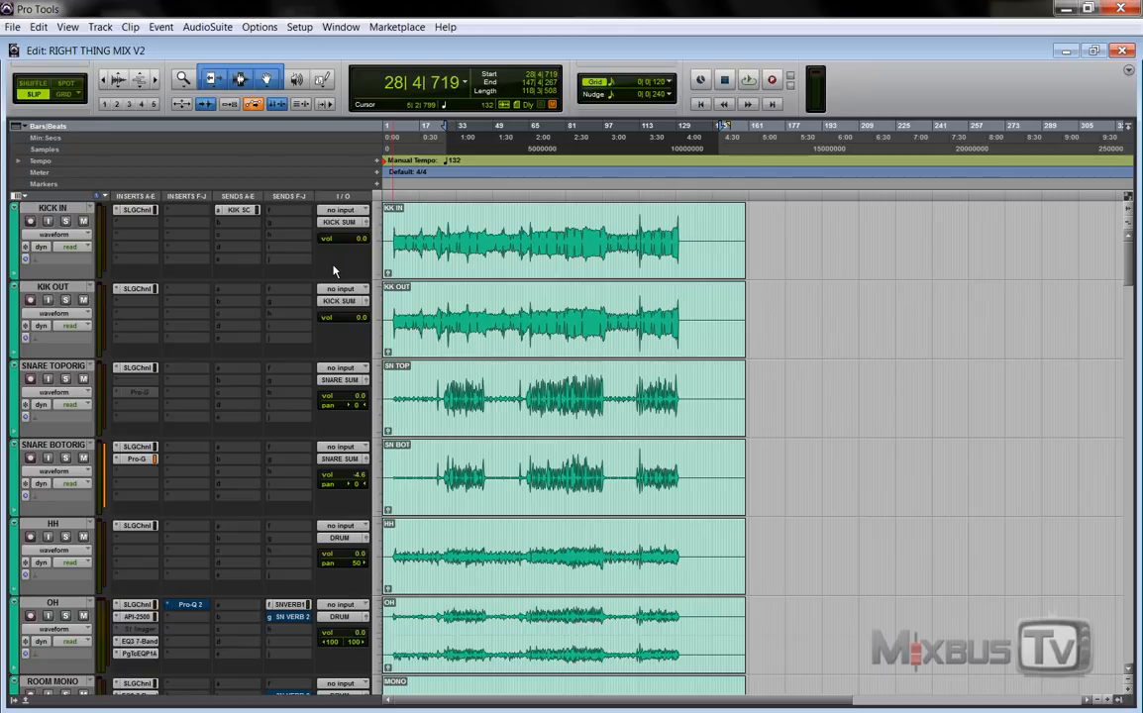
left_click(139, 210)
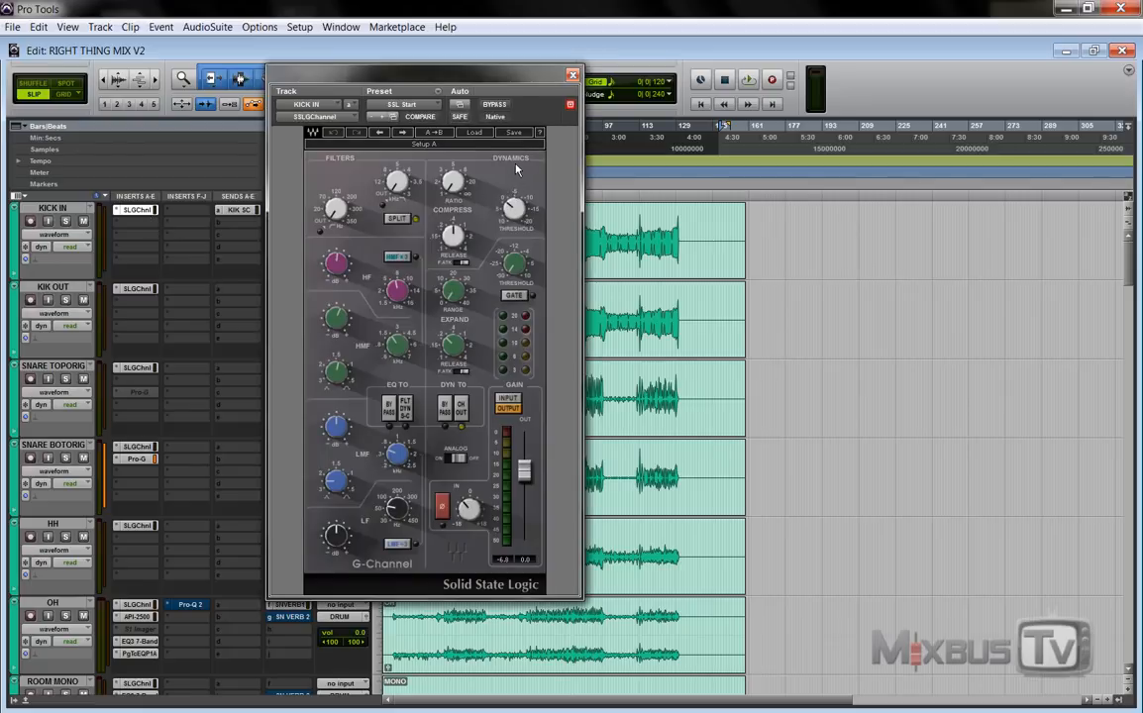
left_click_drag(523, 76, 524, 90)
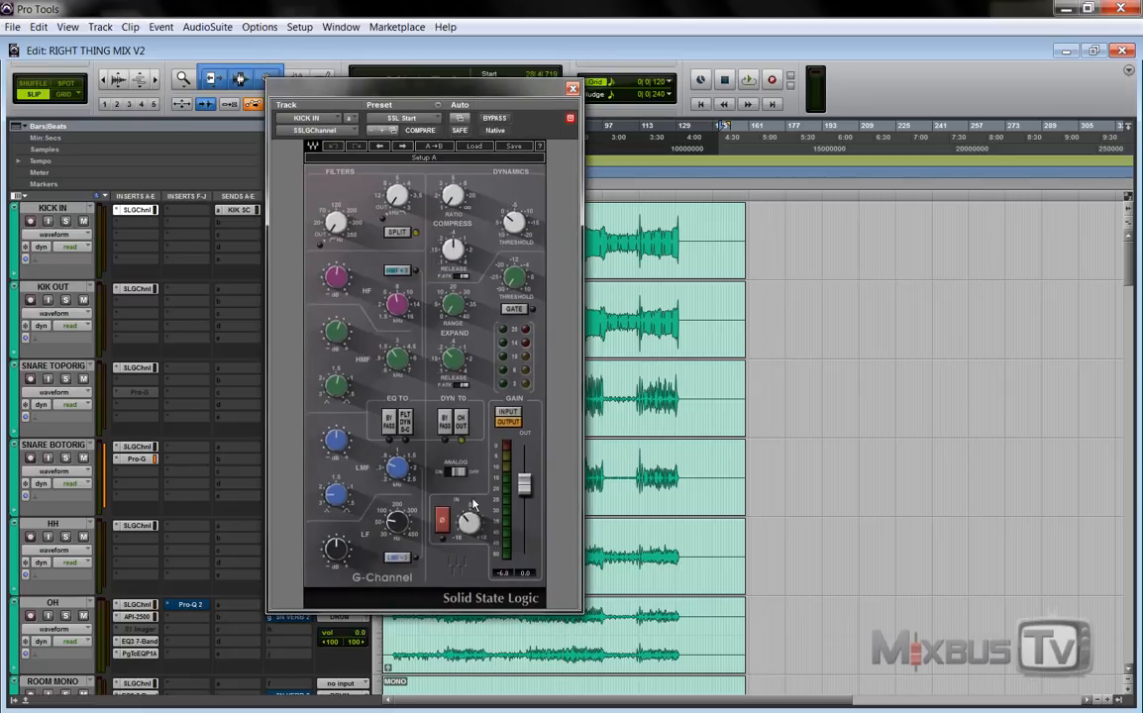
mouse_move(472, 533)
left_click(572, 90)
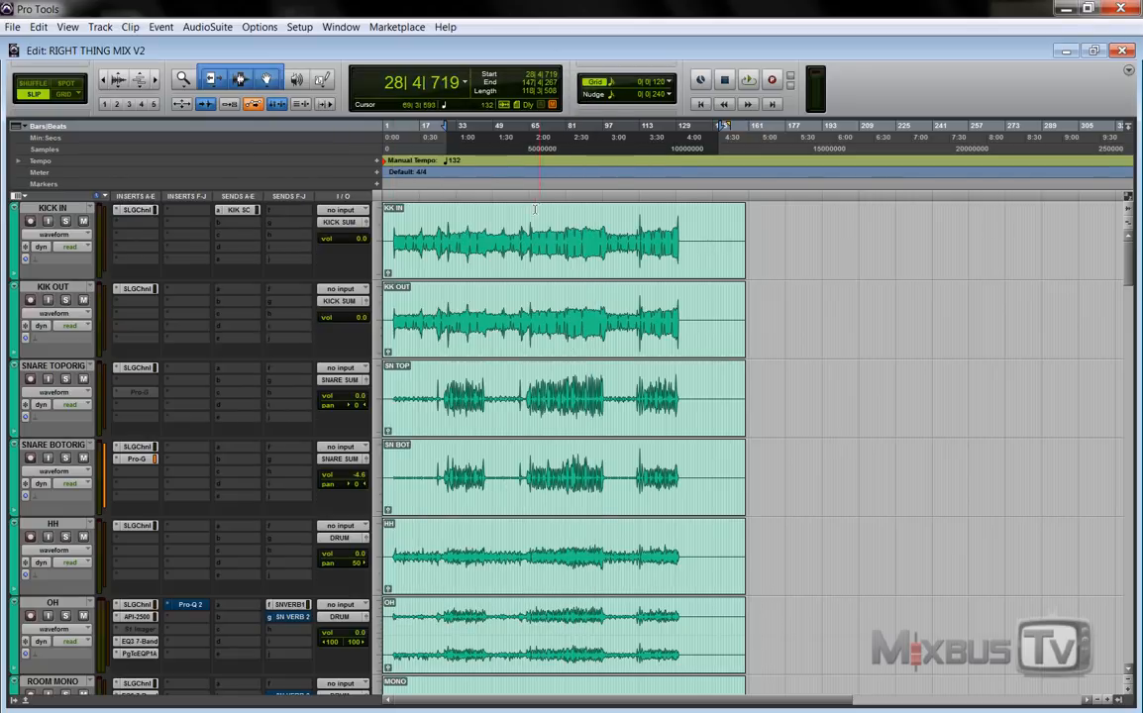
Select the KICK IN clip from about bar 13 to bar 130 and start playback while bringing the KICK SUM track into view.
left_click_drag(411, 243, 678, 260)
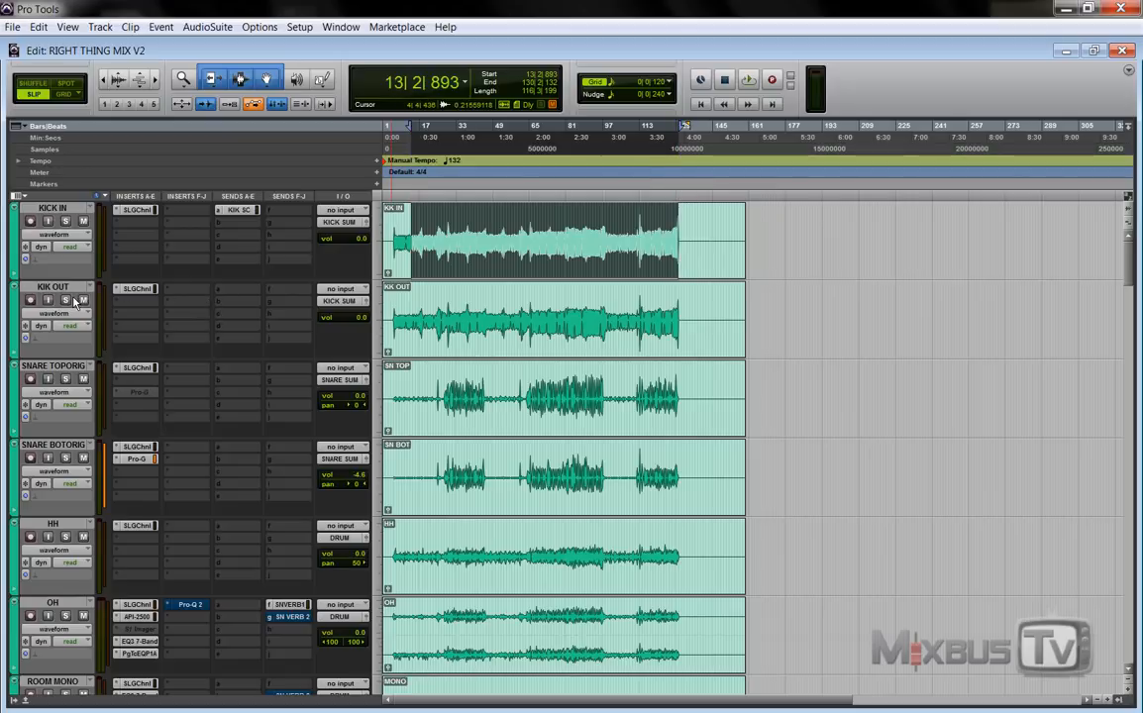
scroll(144, 377, "down", 10)
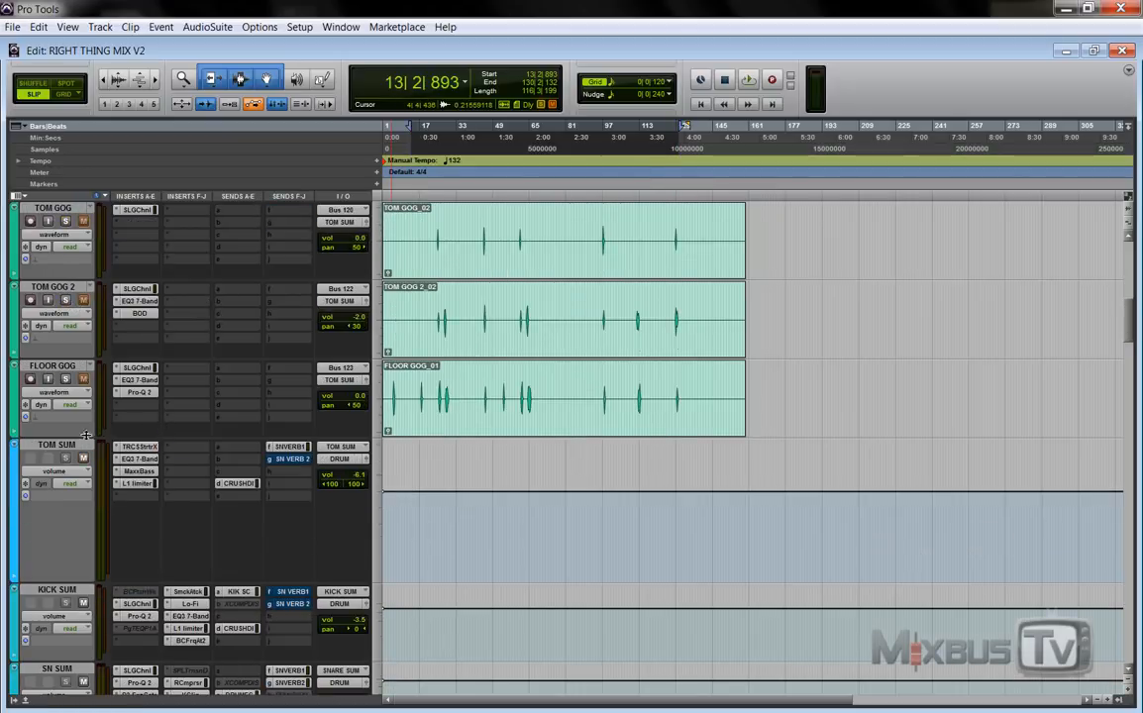
key("space")
scroll(148, 500, "down", 1)
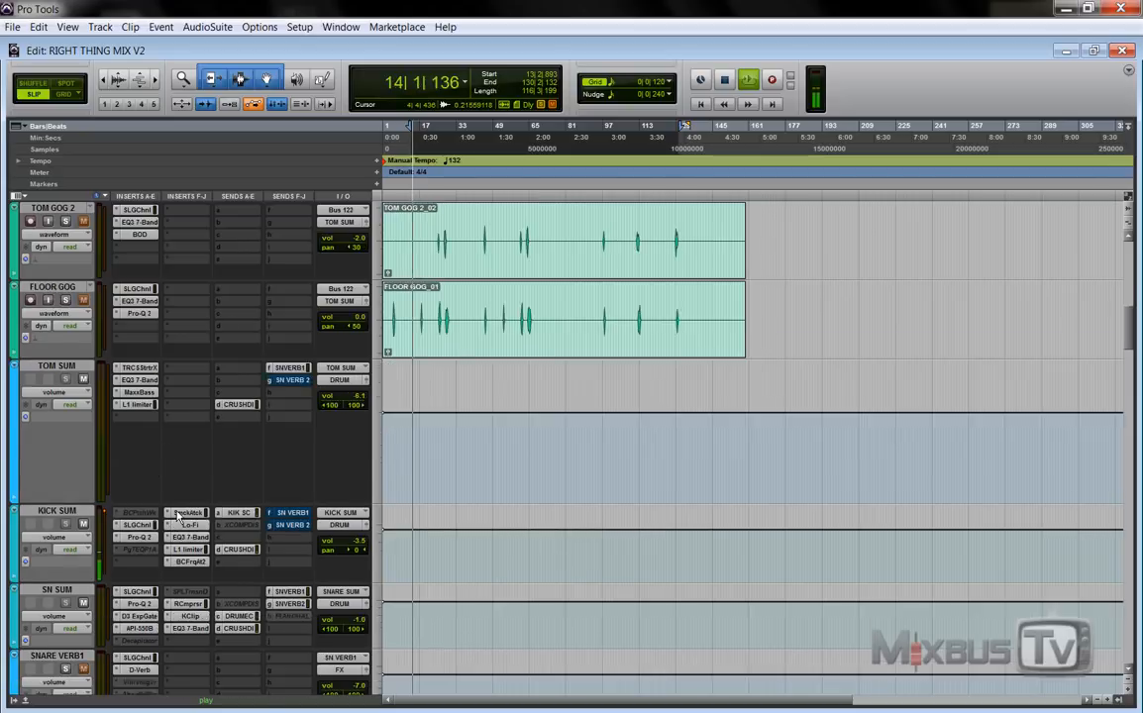
scroll(179, 515, "down", 1)
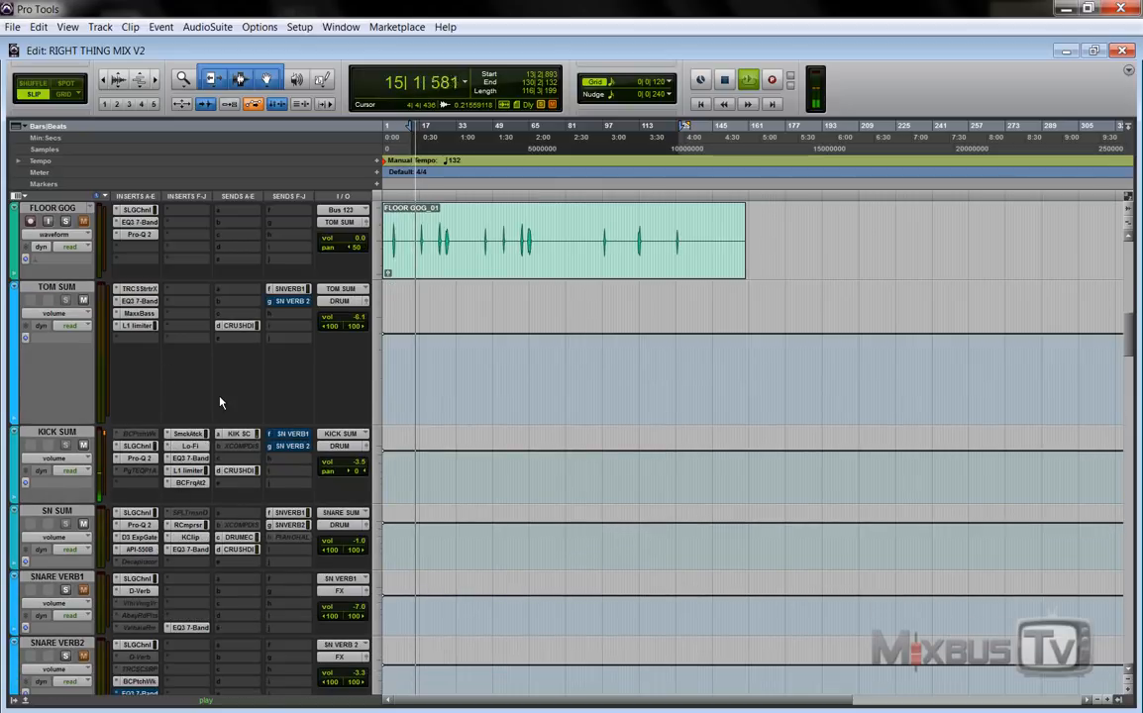
Open the SSLGChannel on KICK SUM and bypass it together with Pro-Q 2, SmackAttack, Lo-Fi, EQ3 7-Band and L1 limiter.
left_click(140, 446)
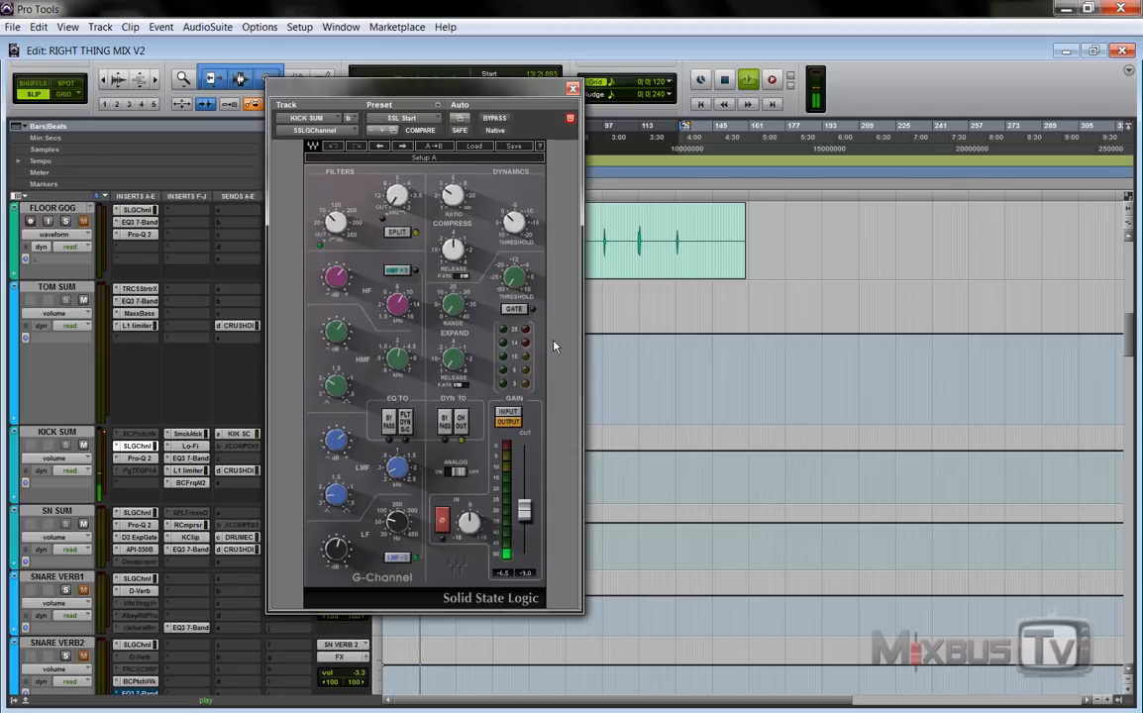
left_click_drag(186, 474, 188, 458)
left_click(188, 436, "ctrl")
left_click(192, 459, "ctrl")
left_click(140, 459, "ctrl")
left_click(140, 446, "ctrl")
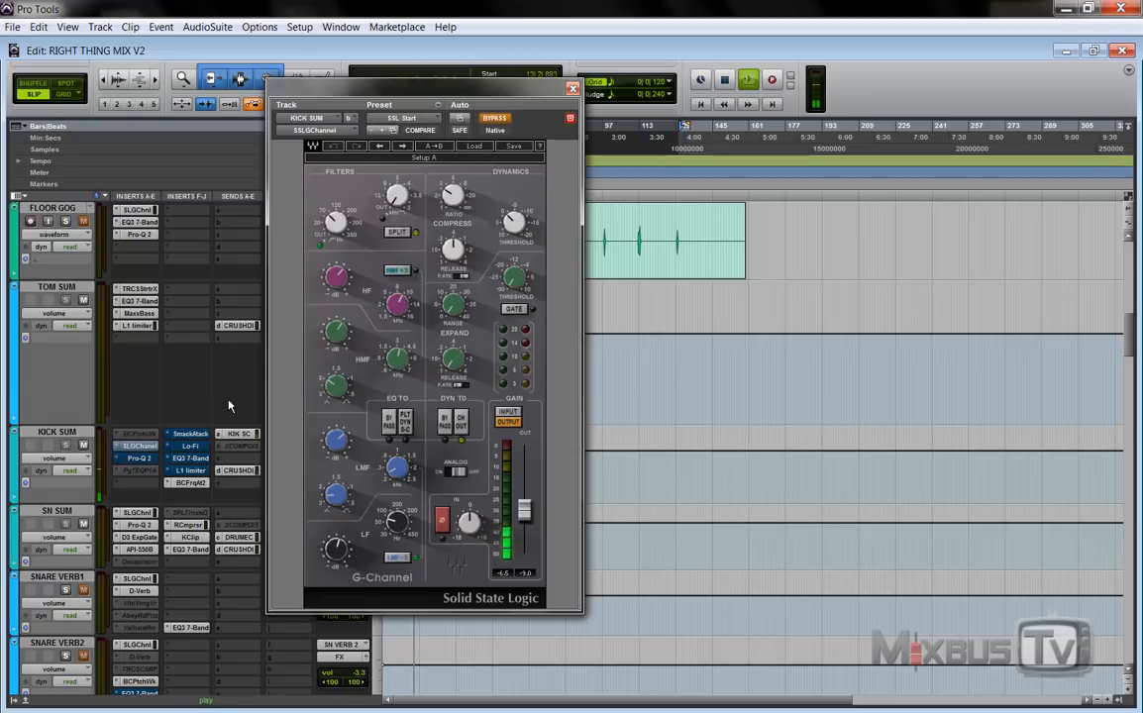
Re-enable the SSLGChannel on KICK SUM, review its EQ settings and compare it with bypass during playback, leaving it active.
left_click(495, 119)
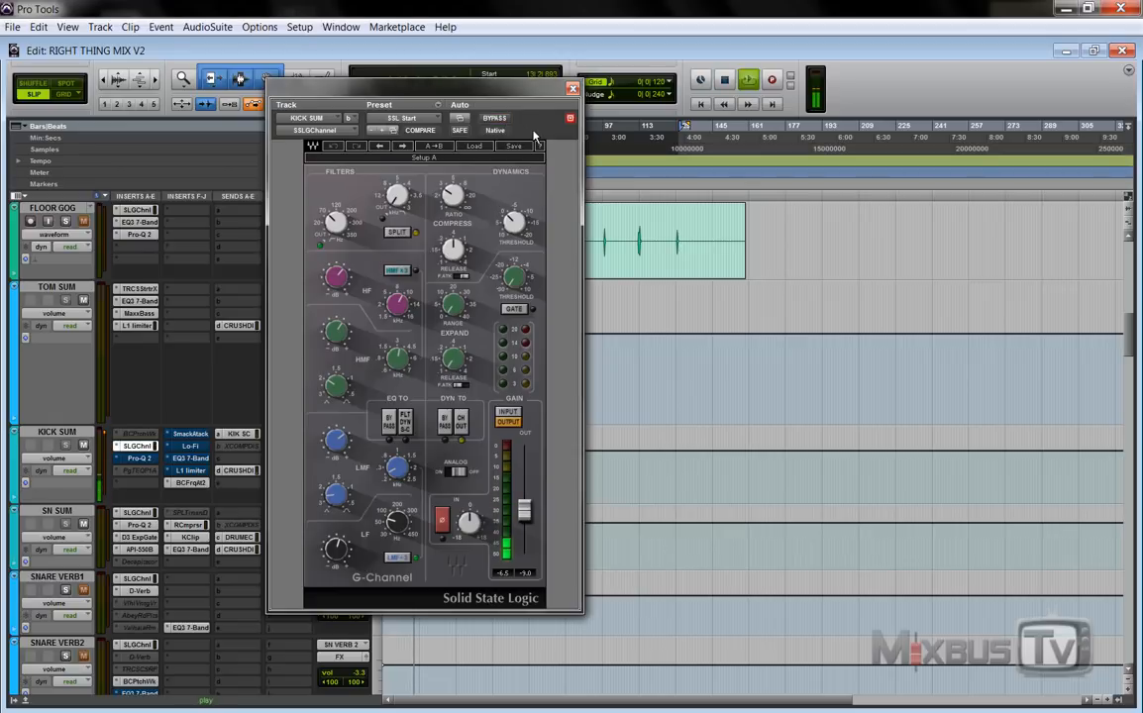
key("space")
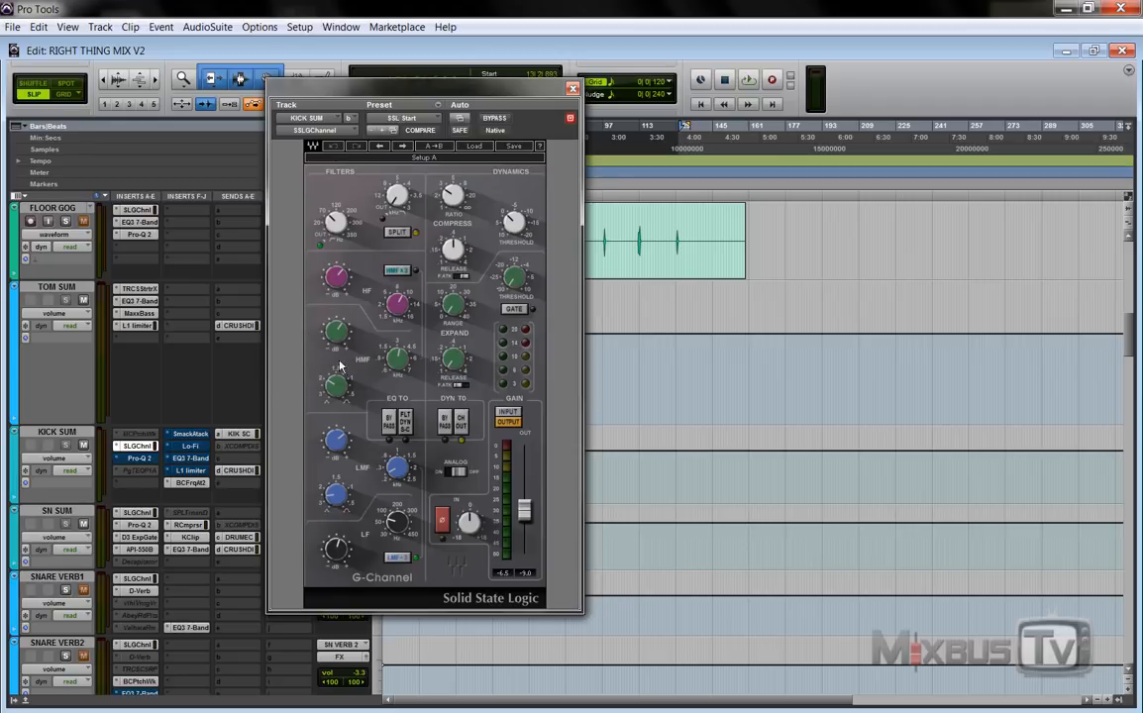
mouse_move(342, 445)
key("space")
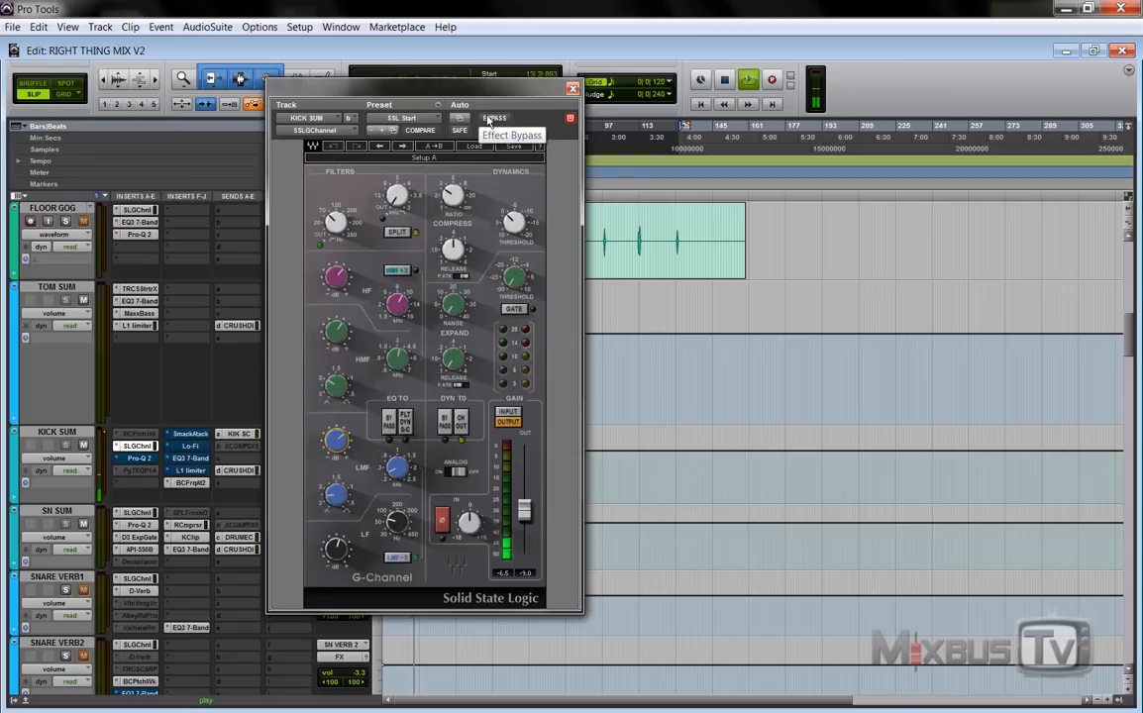
left_click(488, 119)
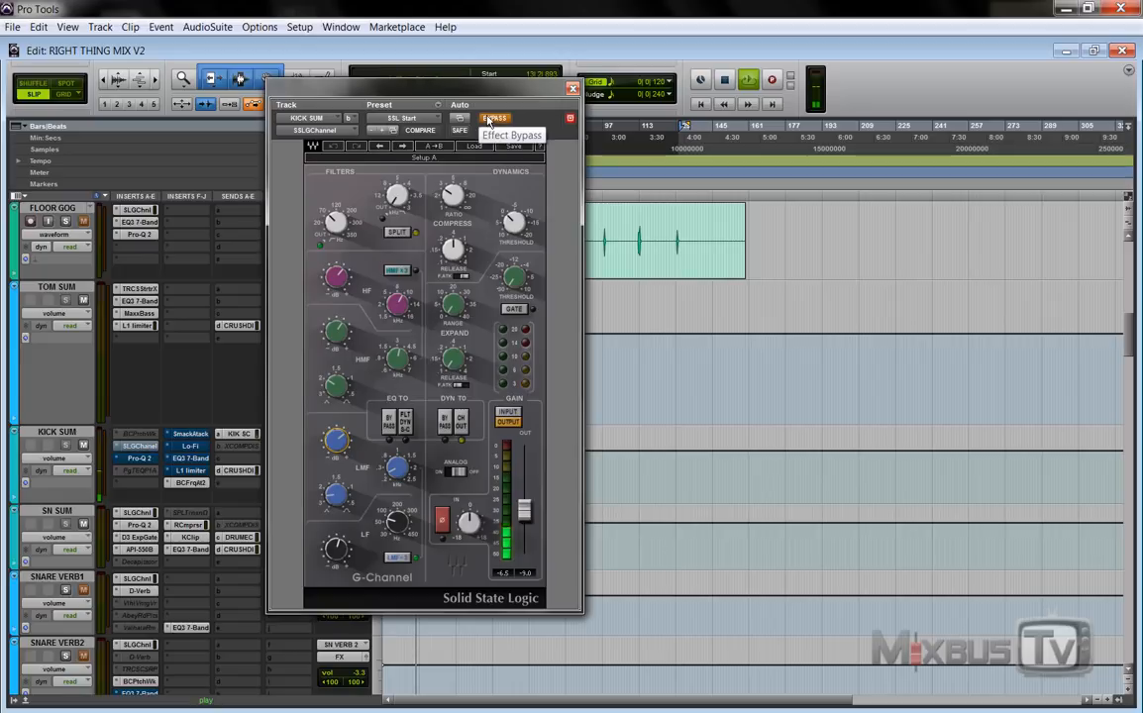
left_click(489, 119)
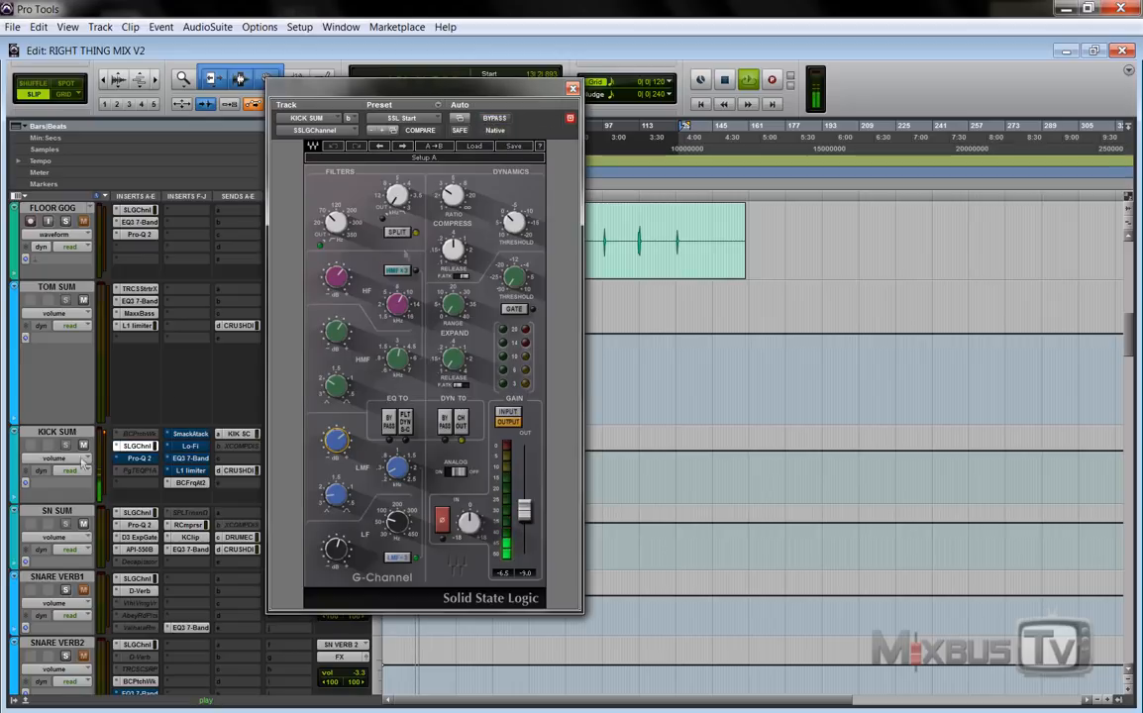
Enable the Pro-Q 2 on KICK SUM, compare it repeatedly with bypass during playback, and close it with the EQ active.
left_click(136, 457)
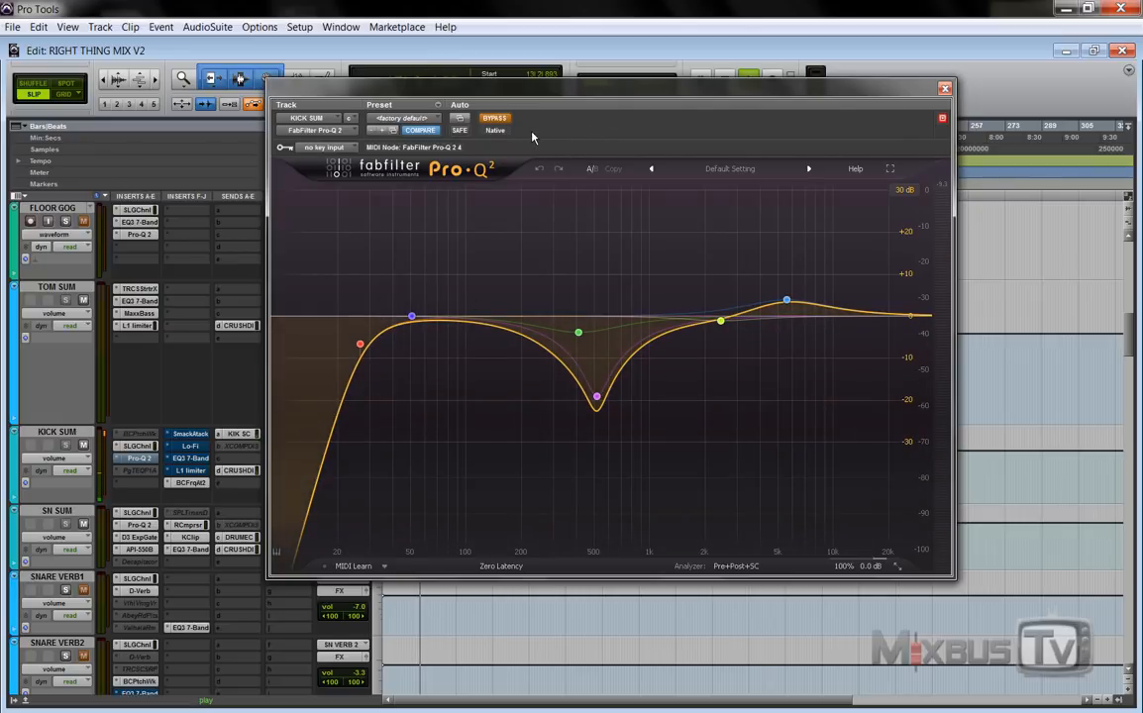
mouse_move(597, 401)
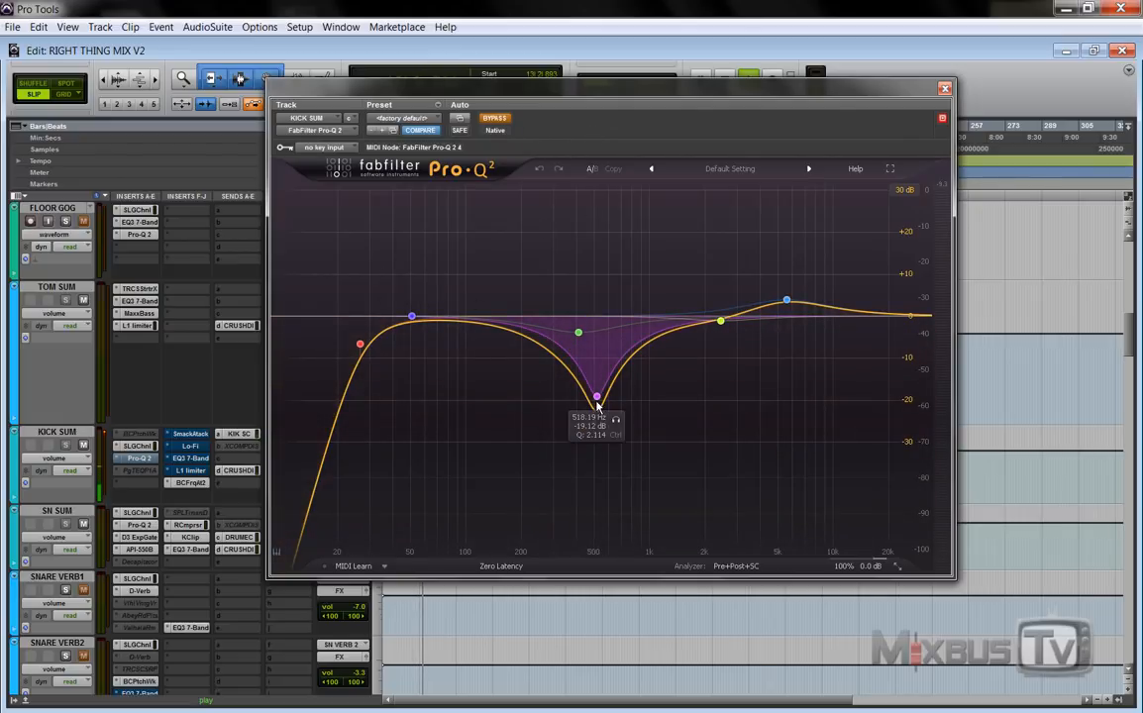
left_click(507, 120)
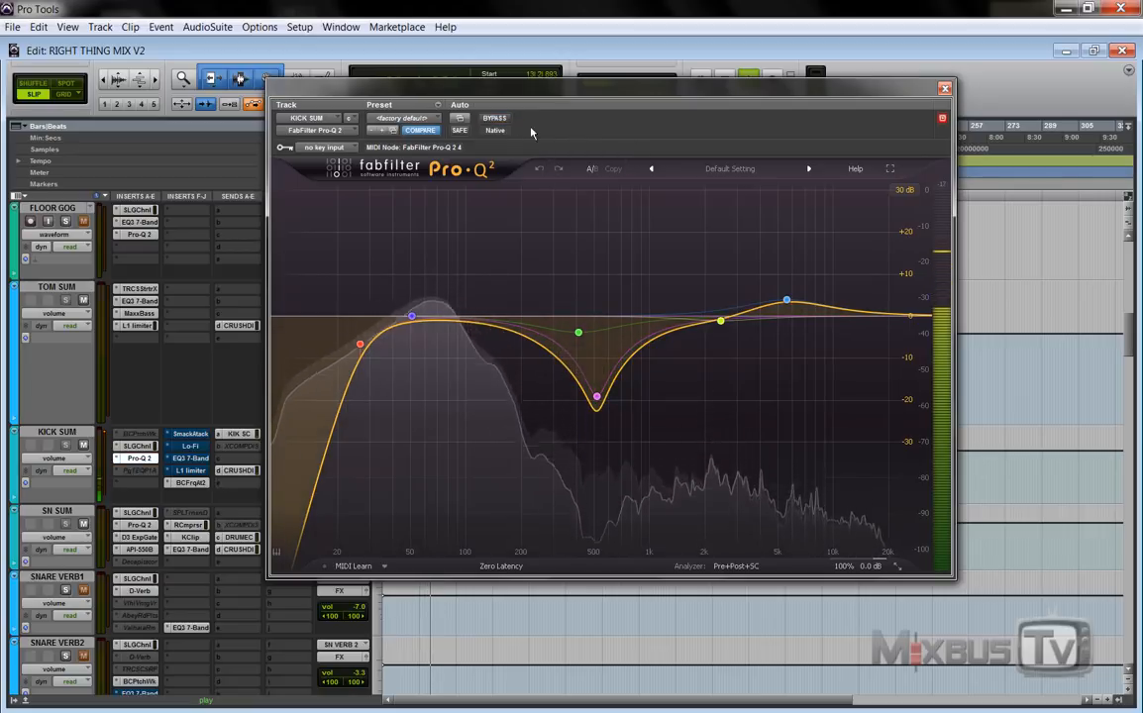
left_click(501, 120)
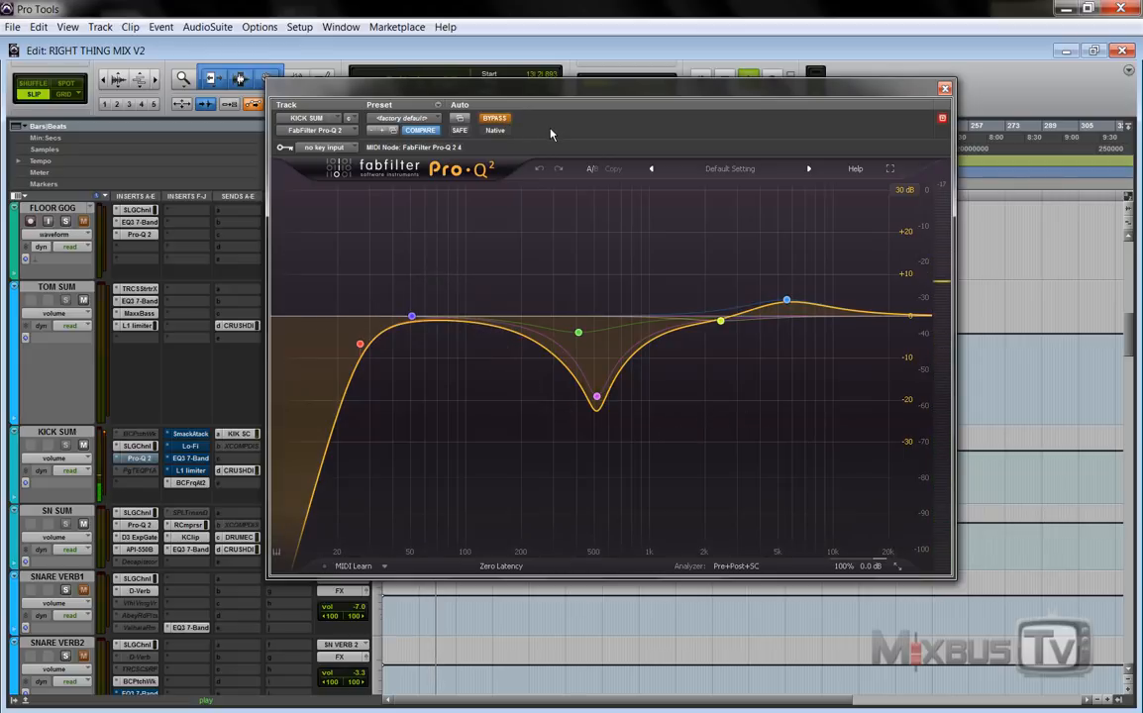
left_click(496, 119)
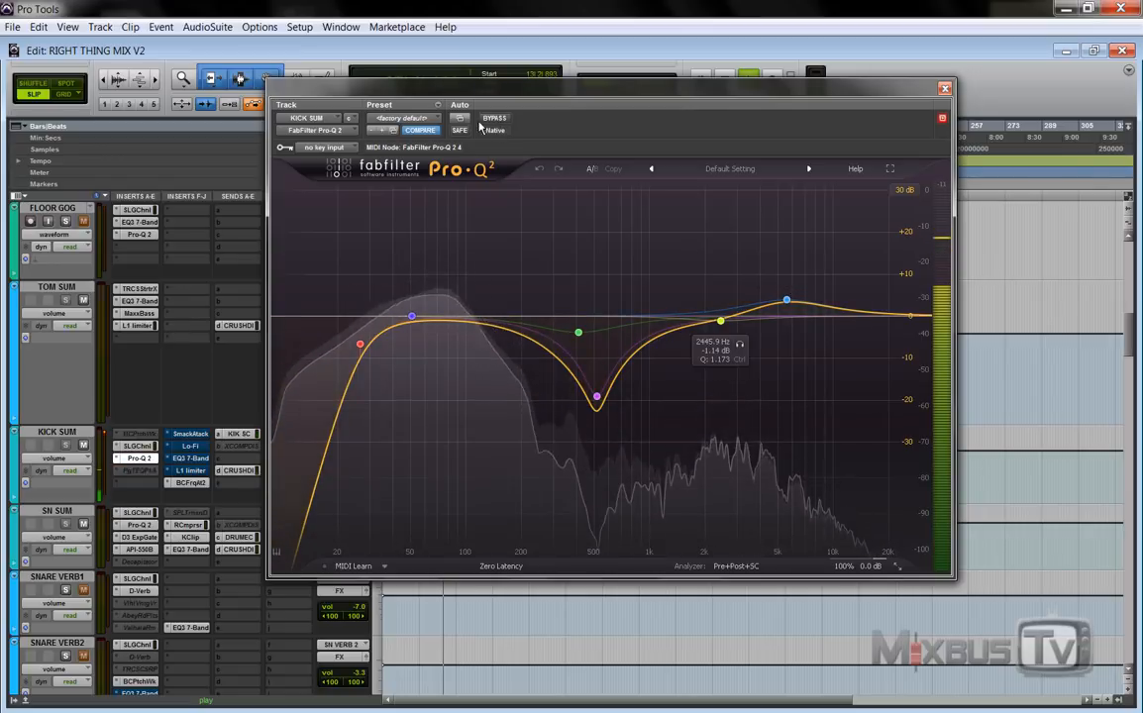
left_click(499, 121)
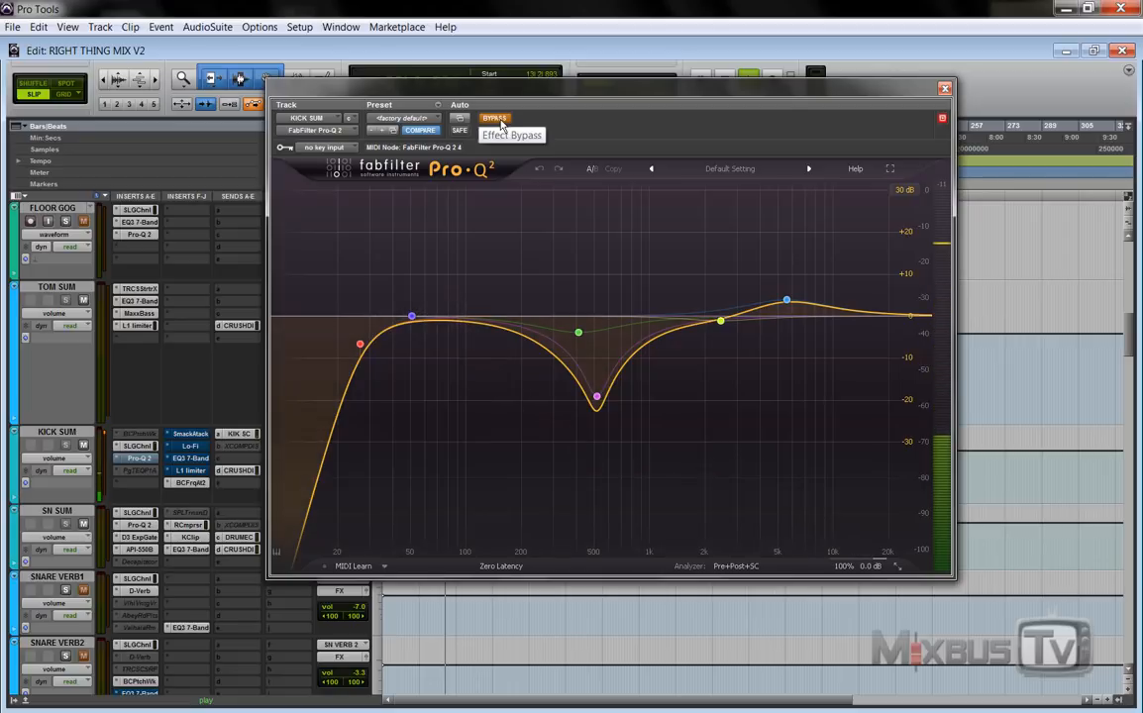
left_click(499, 121)
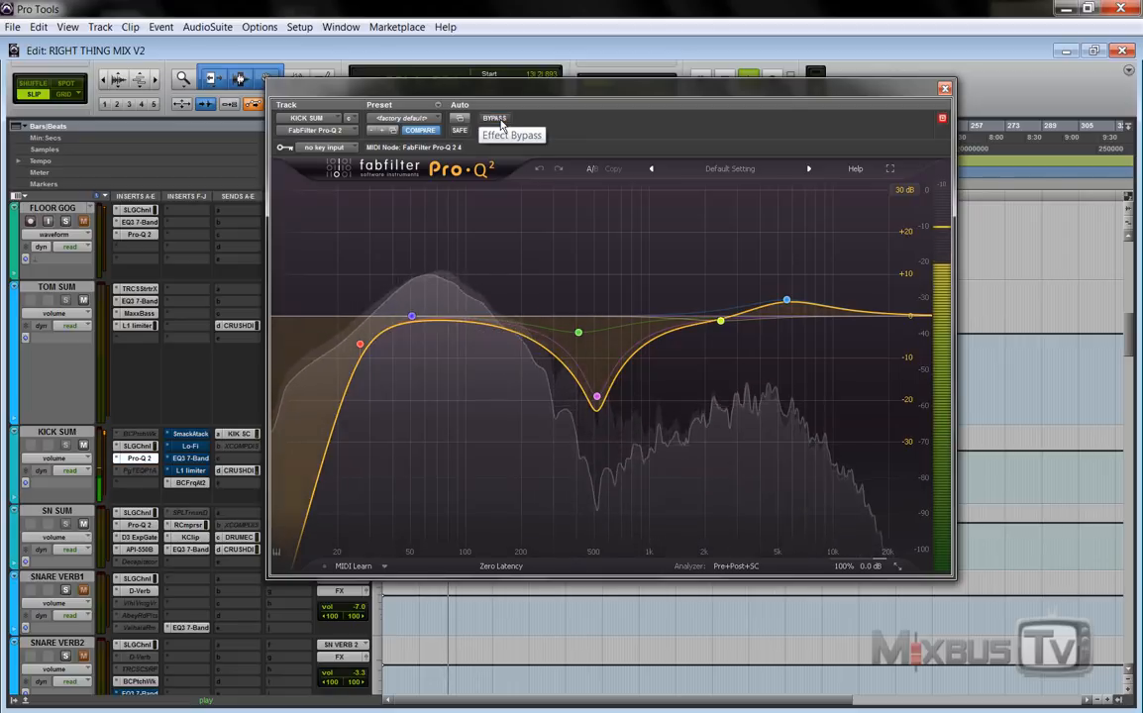
left_click(498, 121)
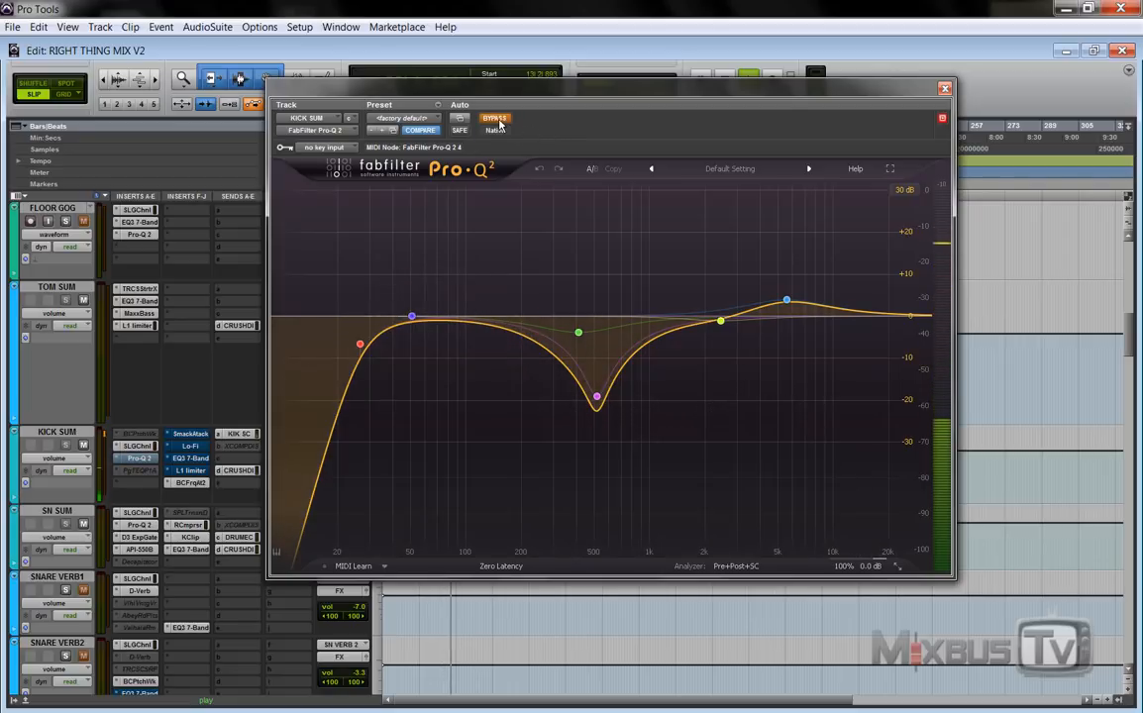
left_click(498, 121)
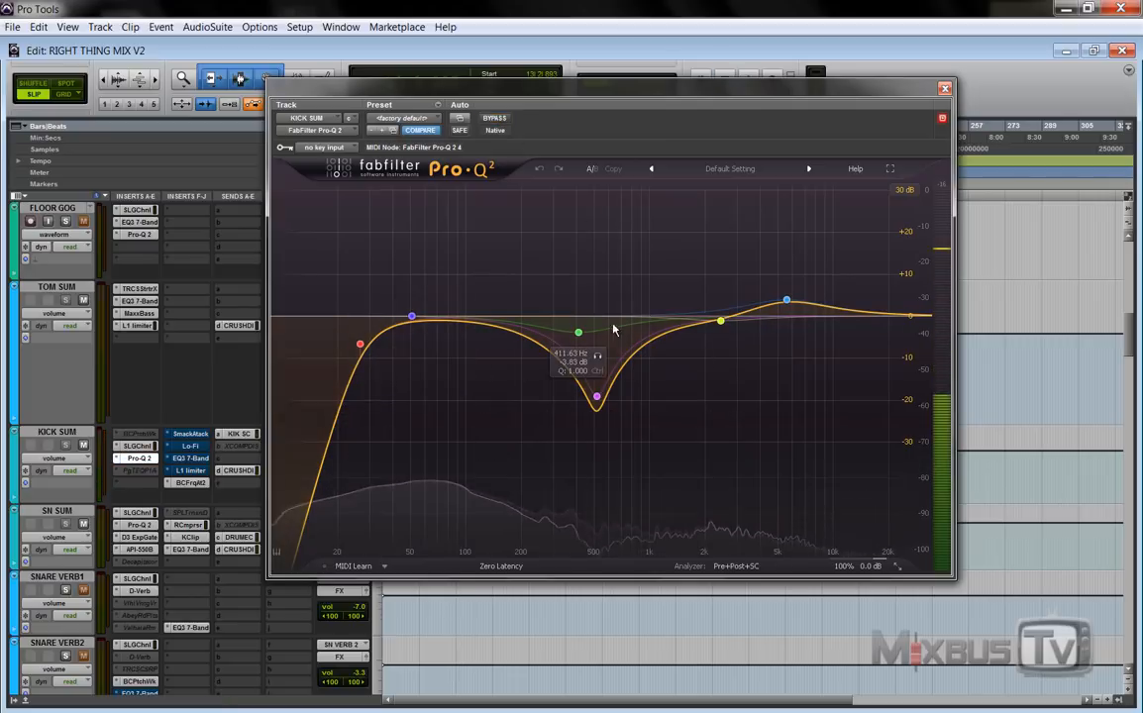
left_click(945, 88)
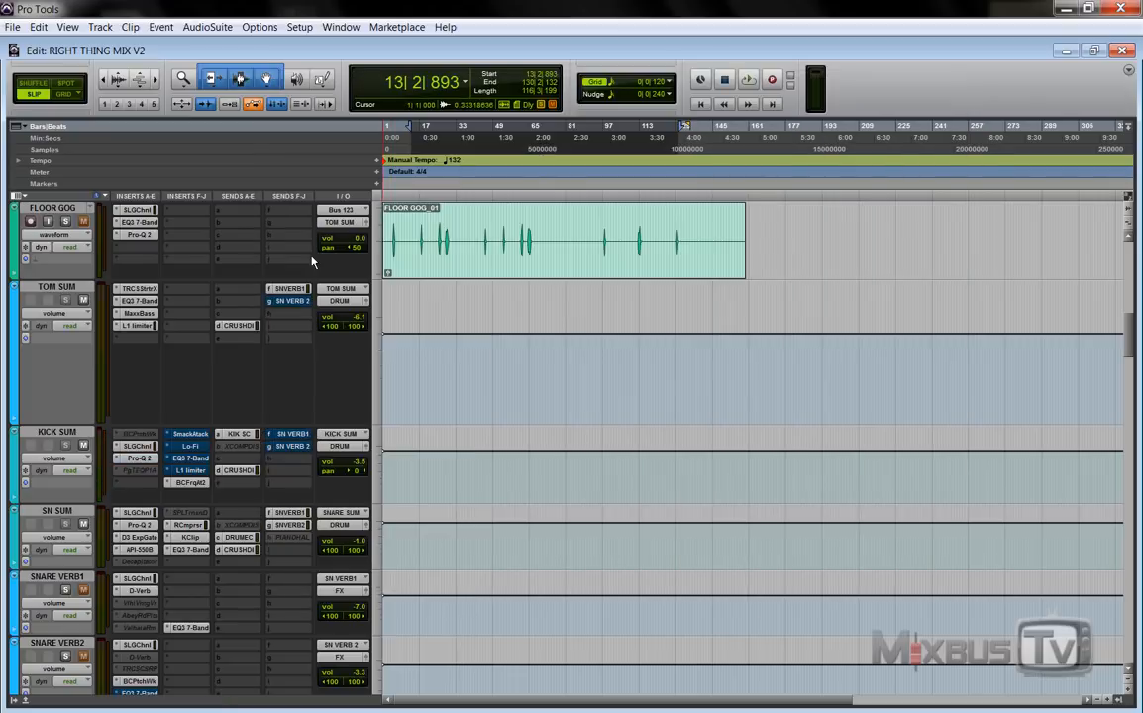
Enable the SmackAttack and the Lo-Fi on KICK SUM during playback.
left_click(190, 434)
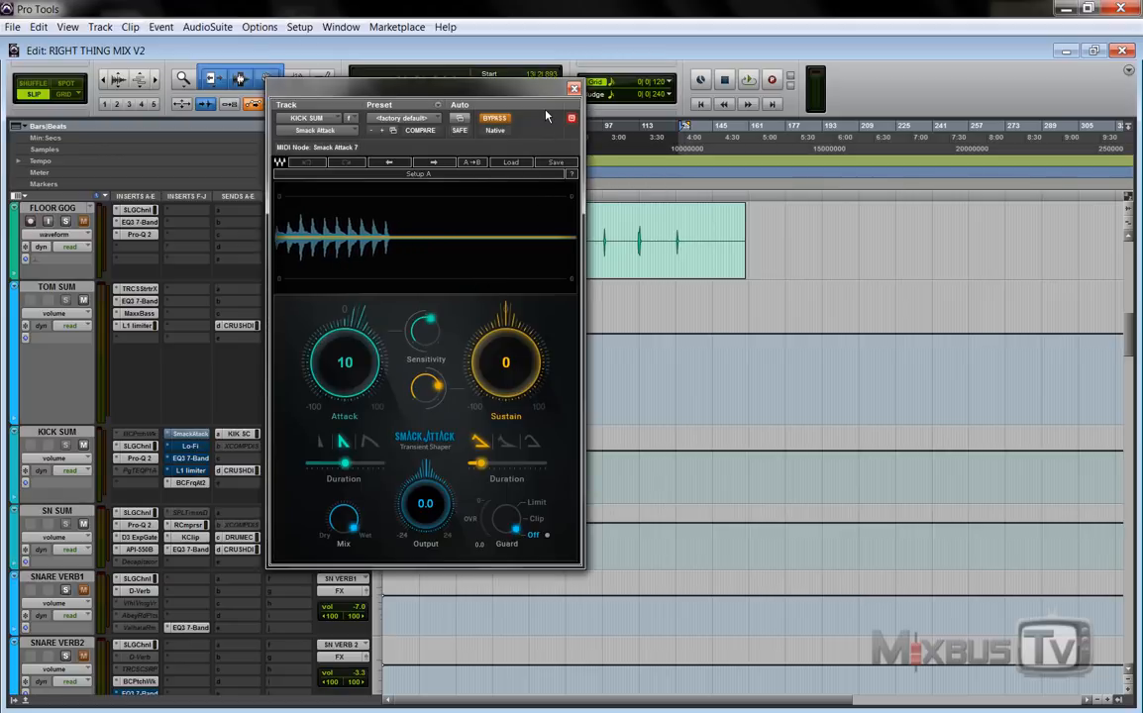
key("space")
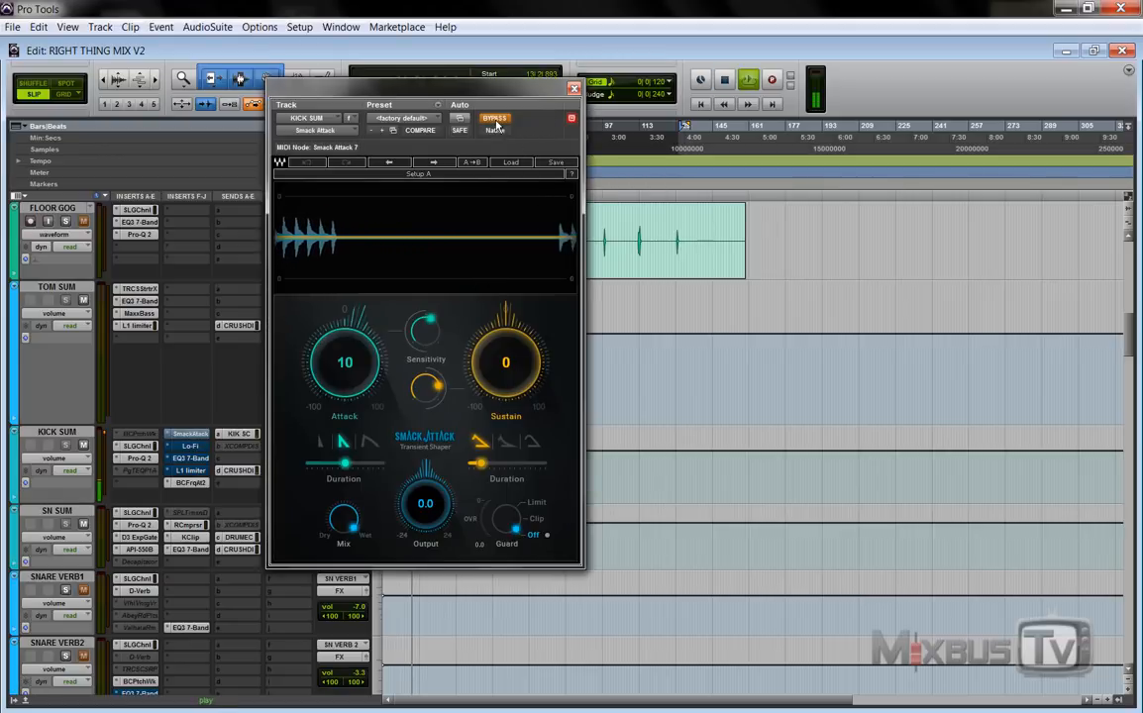
left_click(496, 119)
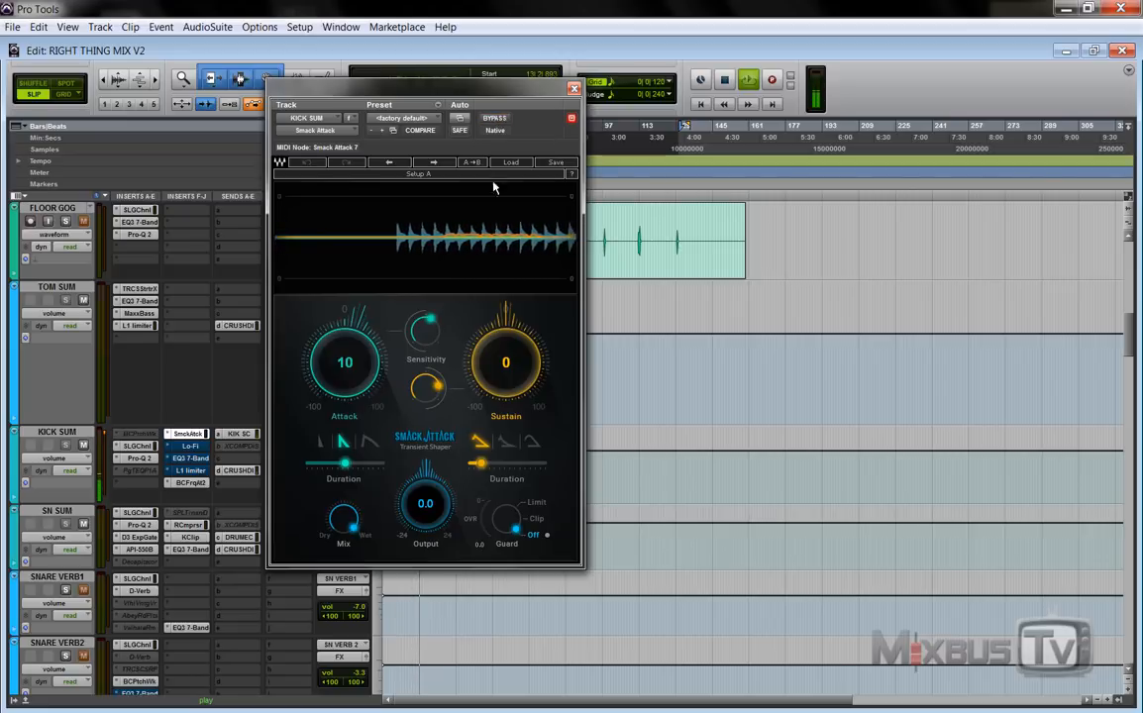
left_click(188, 445)
left_click_drag(548, 93, 588, 230)
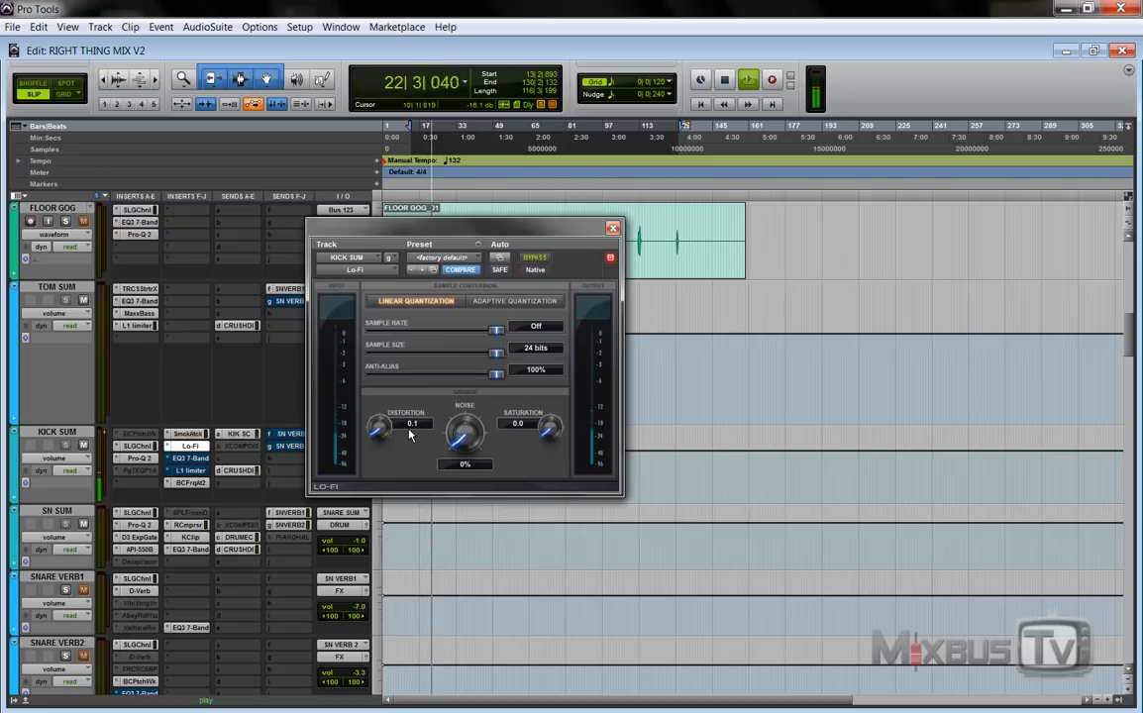
Enable the EQ3 7-Band on KICK SUM, review its curve and compare it with bypass during playback, leaving it active.
left_click(190, 461)
left_click(535, 257)
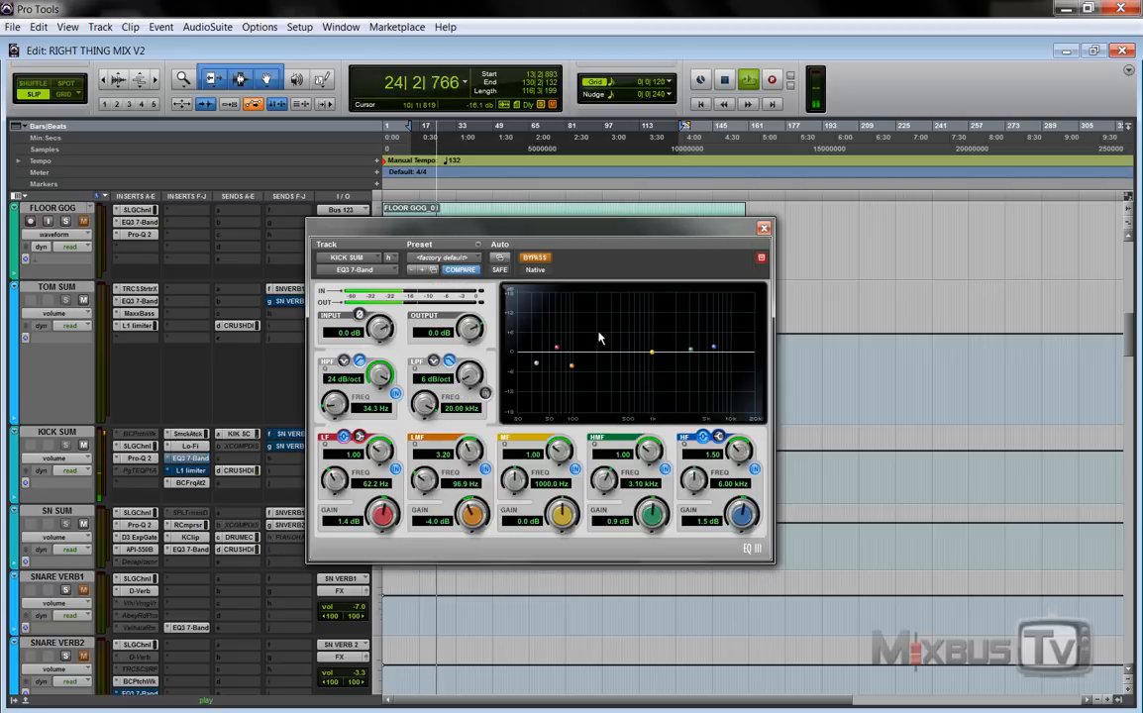
left_click(535, 258)
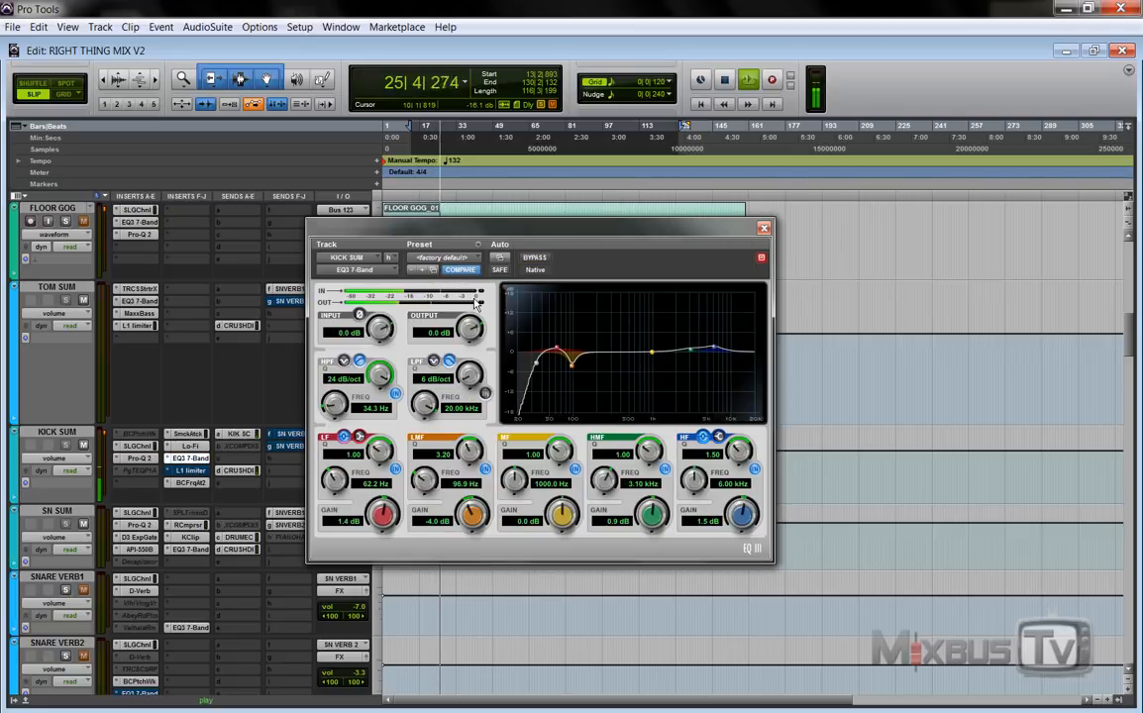
key("space")
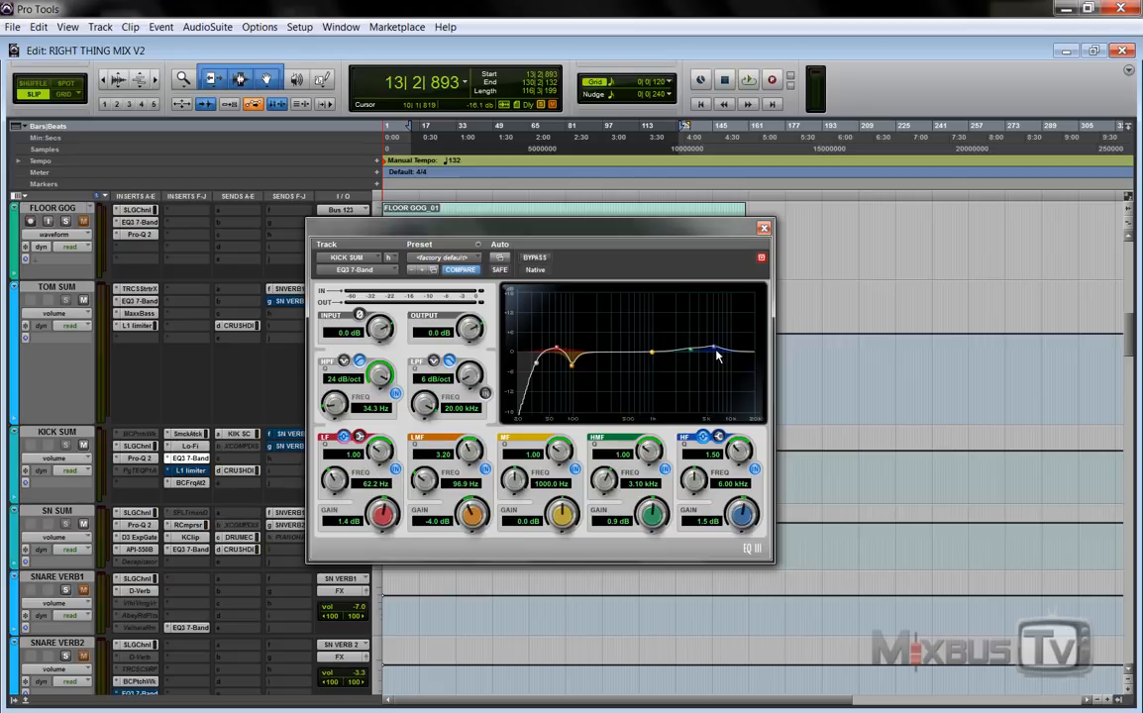
key("space")
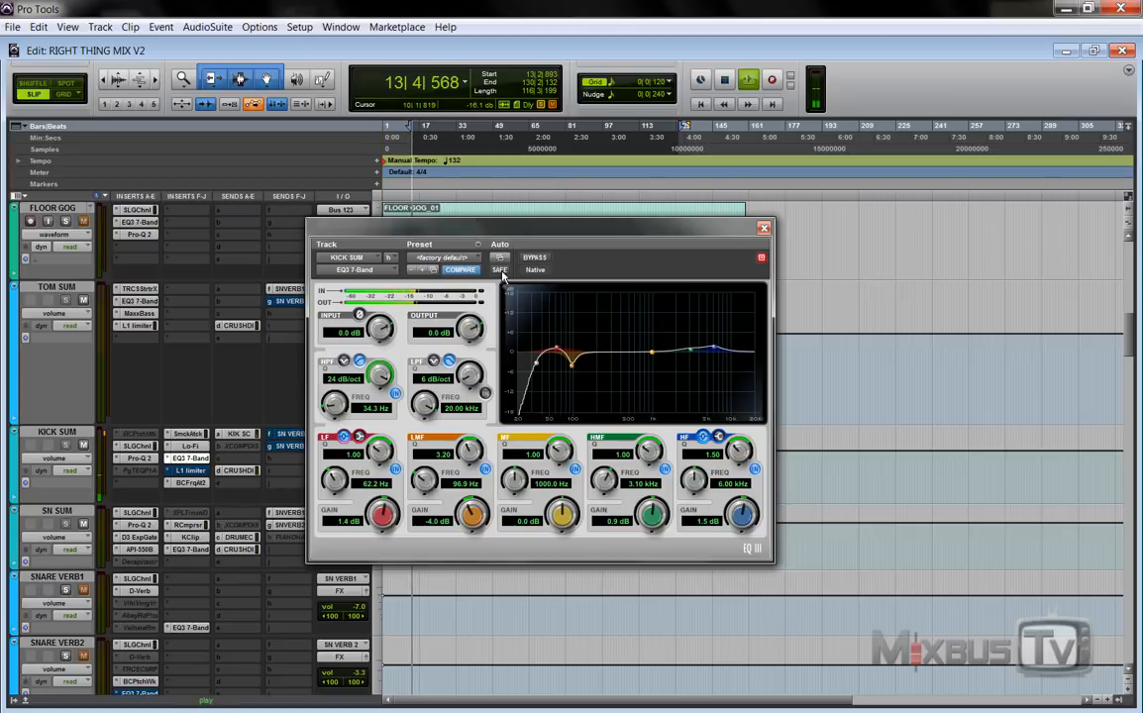
left_click(535, 258)
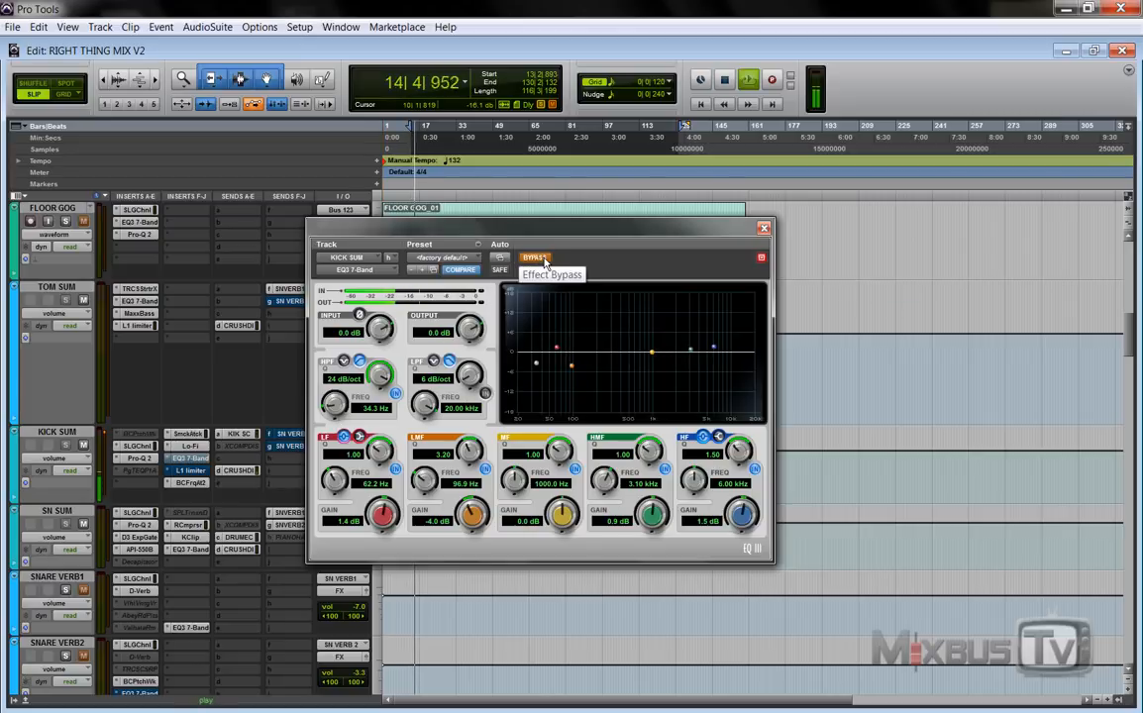
left_click(544, 260)
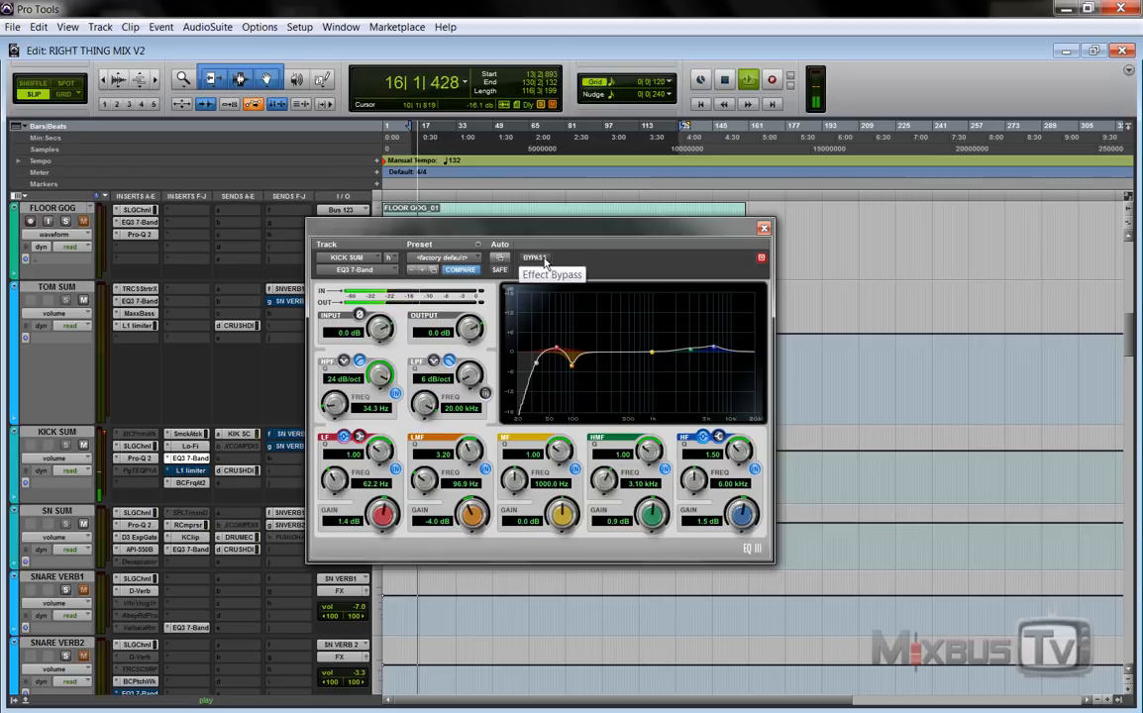
key("space")
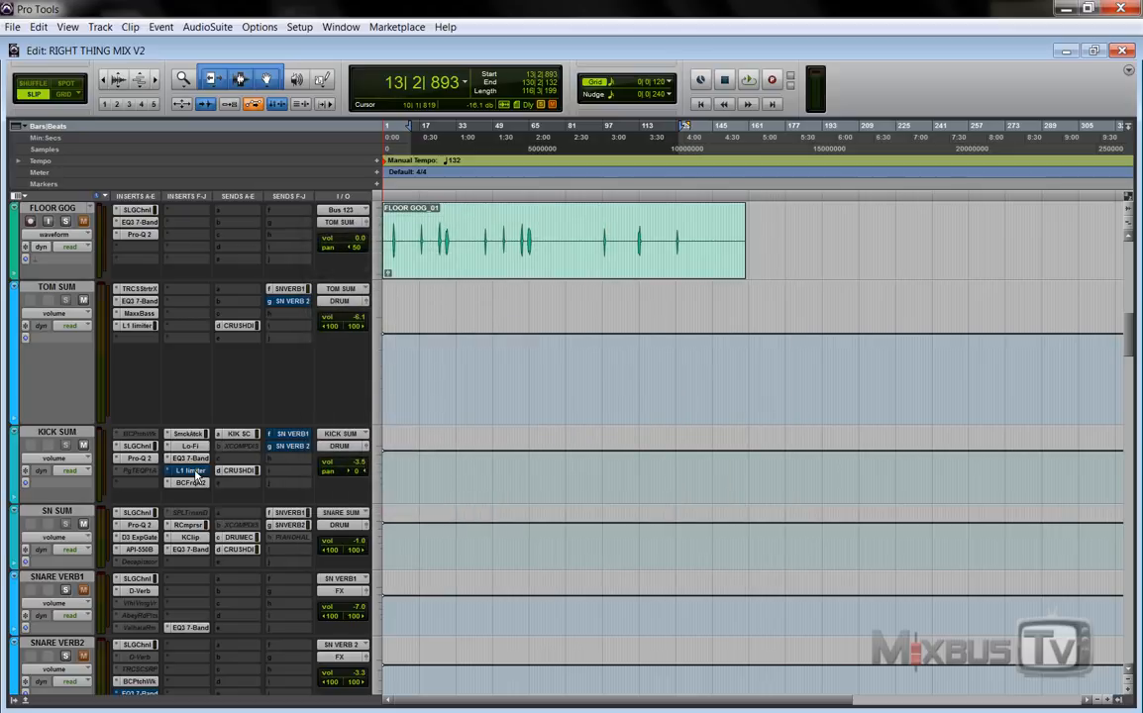
Open the L1 limiter on KICK SUM and enable it during playback.
left_click(191, 471)
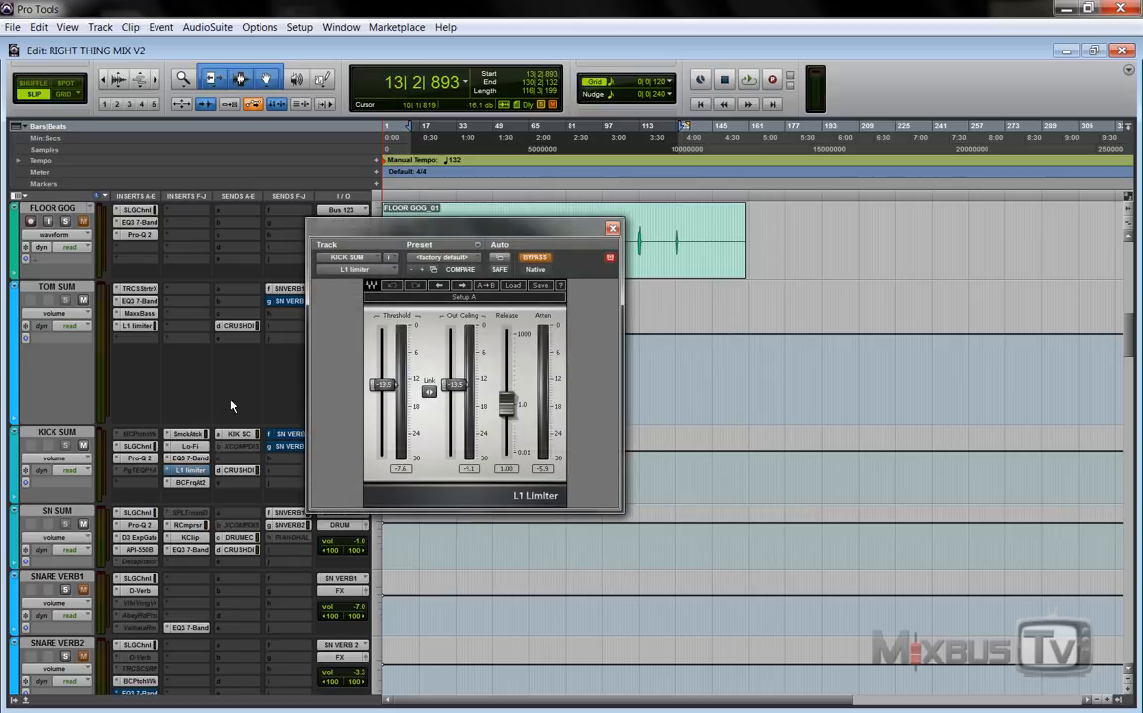
key("space")
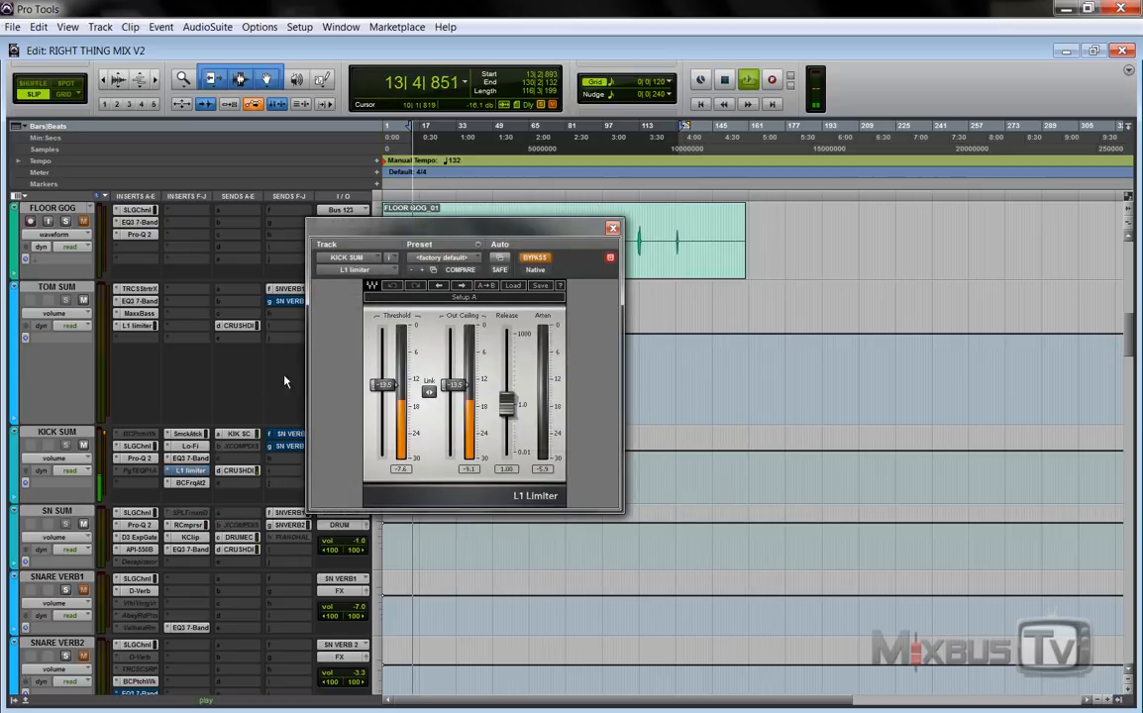
left_click(533, 257)
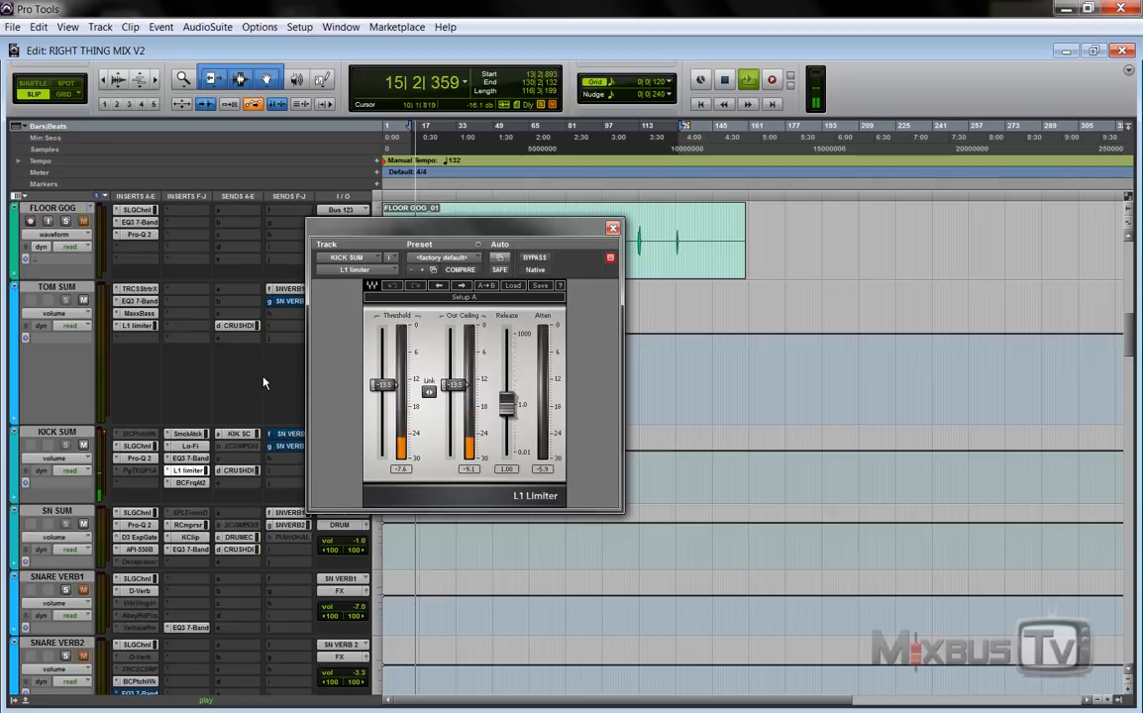
left_click(612, 229)
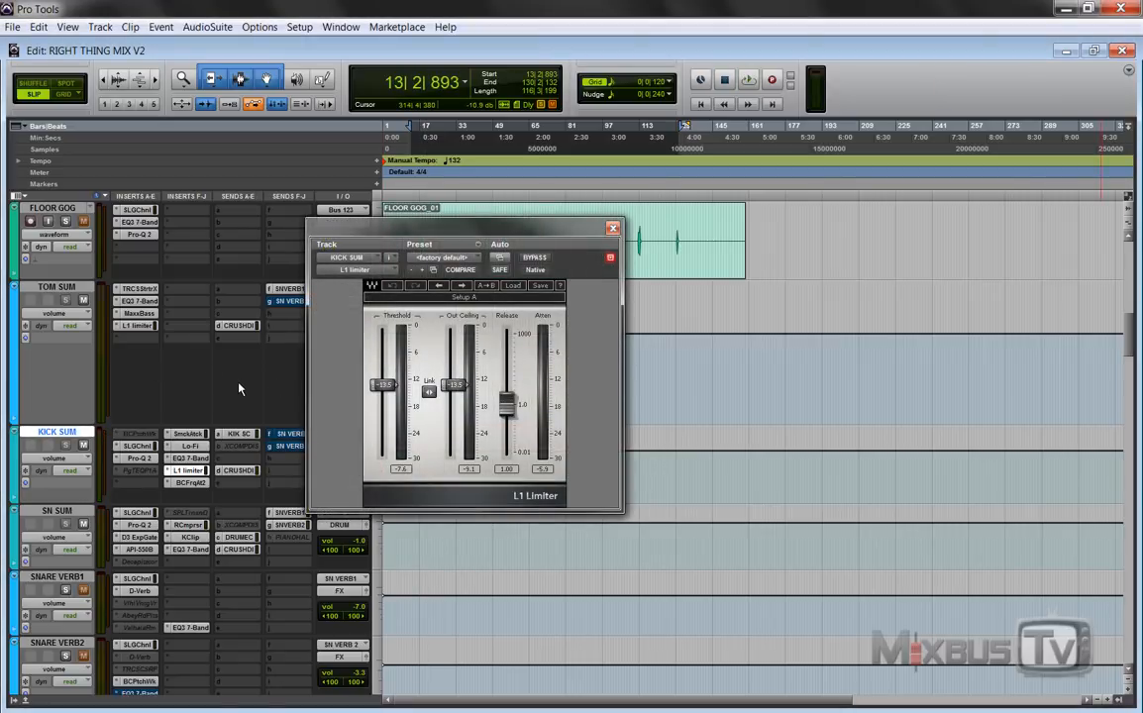
Compare the full KICK SUM insert chain with all inserts bypassed during playback, ending with the chain active and playback stopped.
key("shift+a")
key("space")
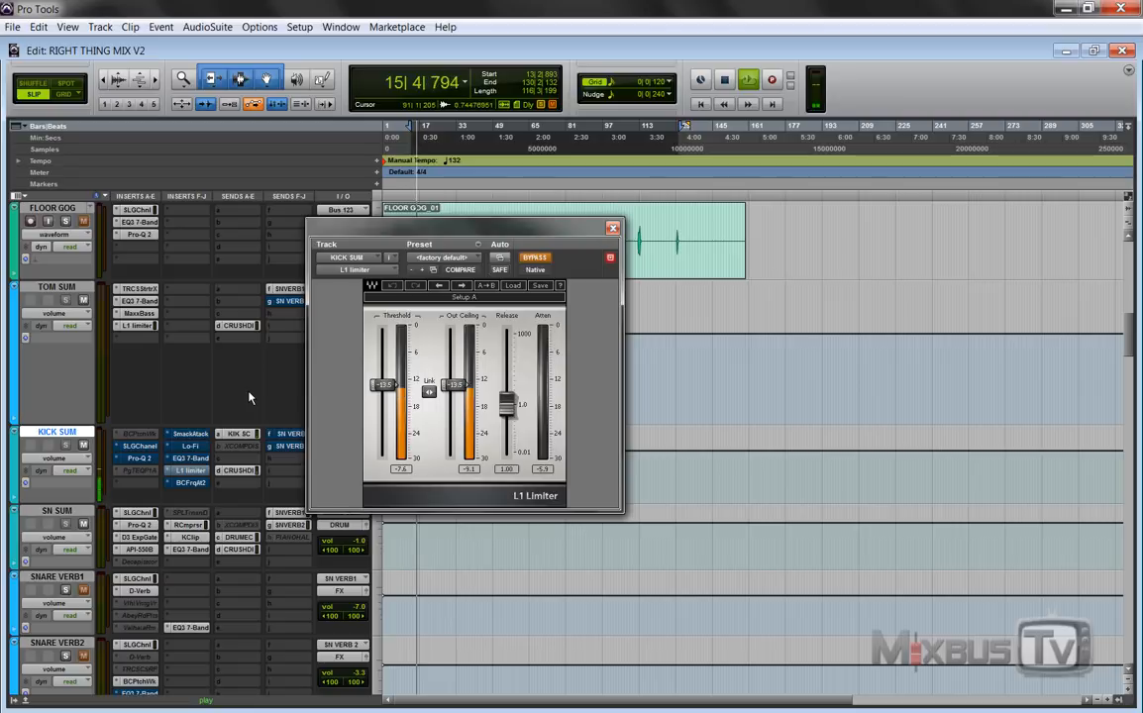
key("shift+a")
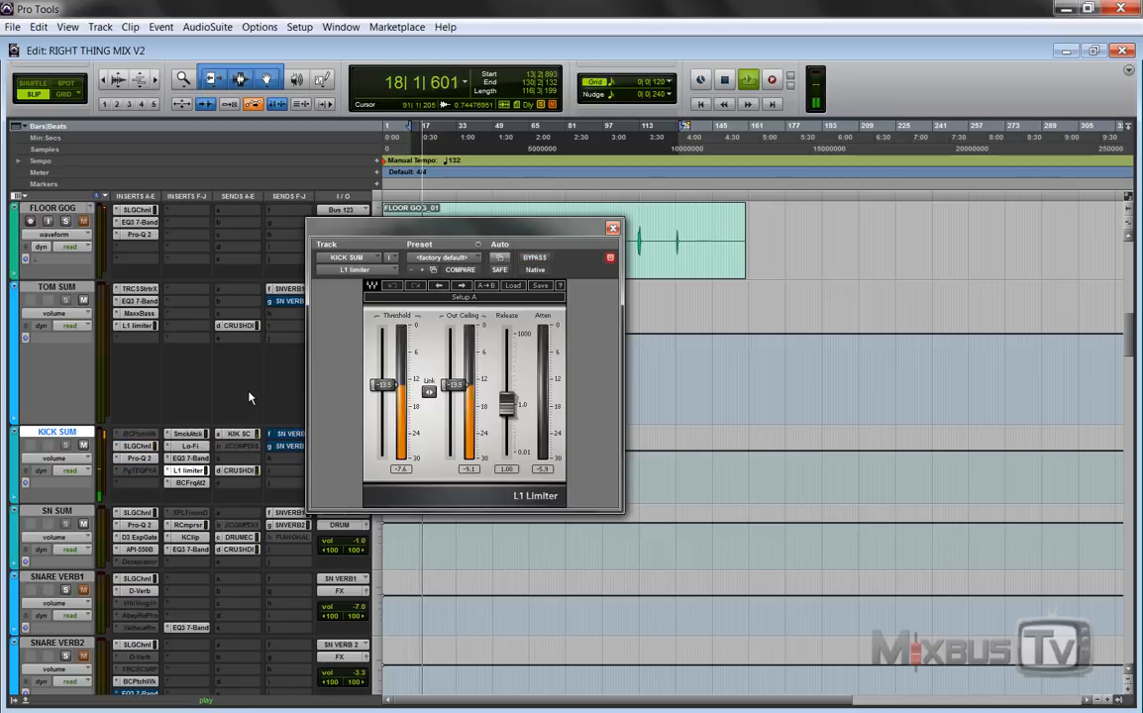
key("shift+a")
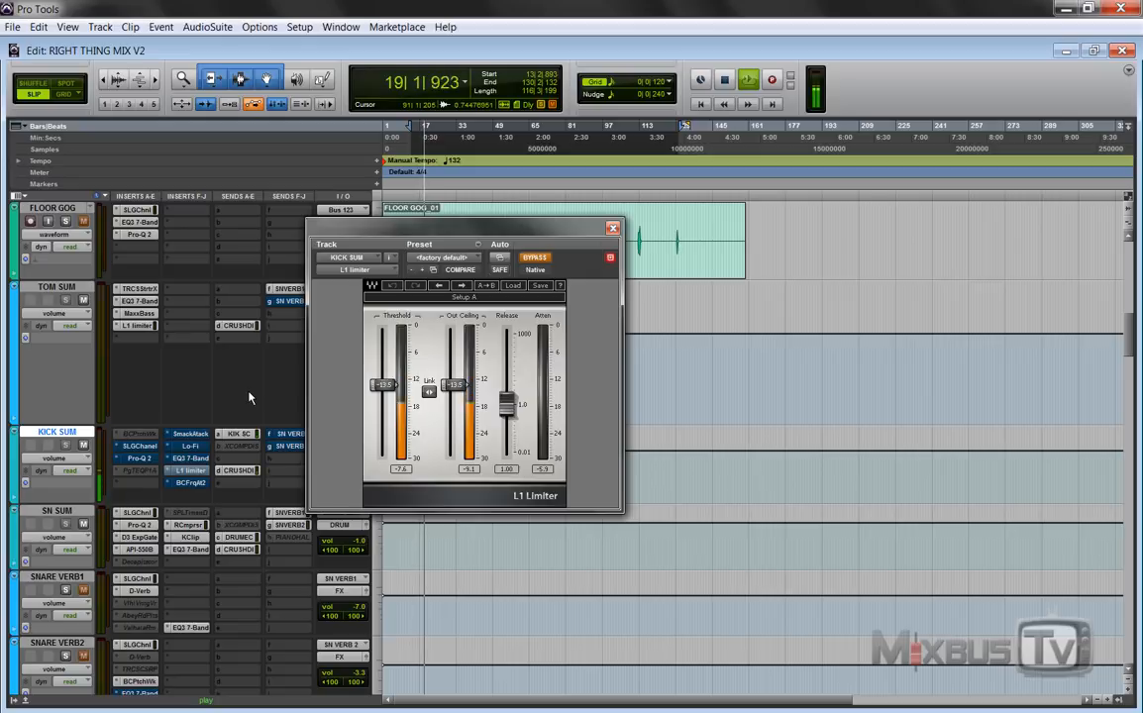
key("shift+a")
key("space")
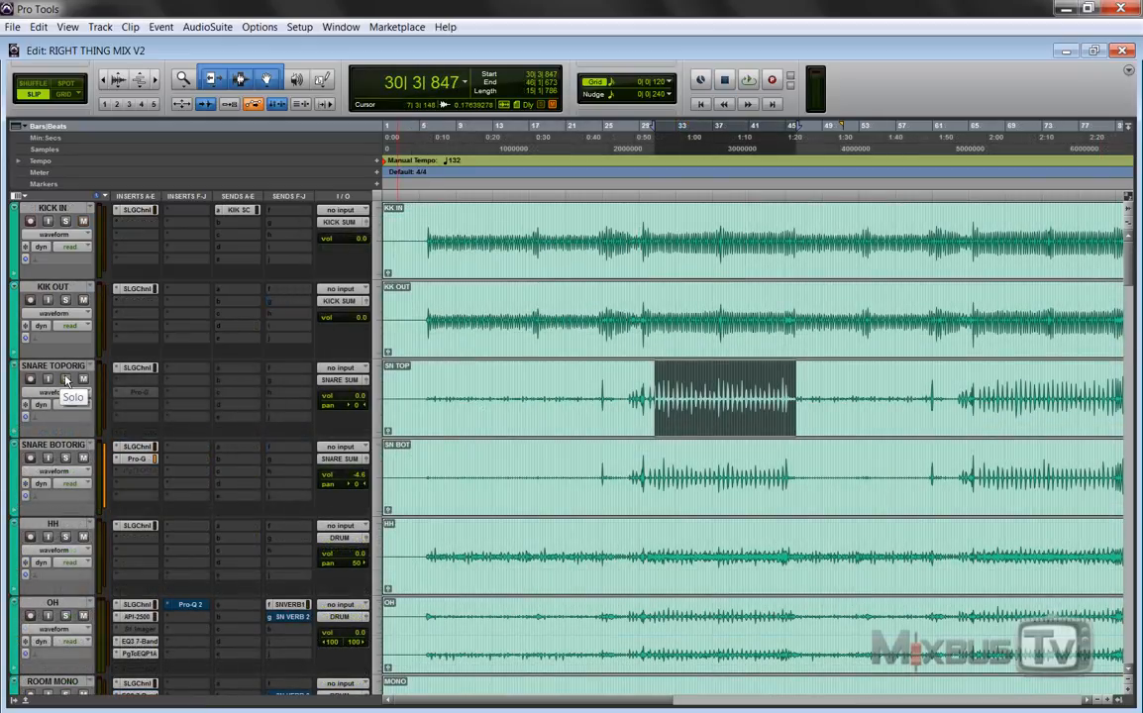
Solo the snare top and bottom tracks and compare the Pro-G on SNARE BOTORIG with bypass during playback, leaving the gate active.
left_click(66, 381)
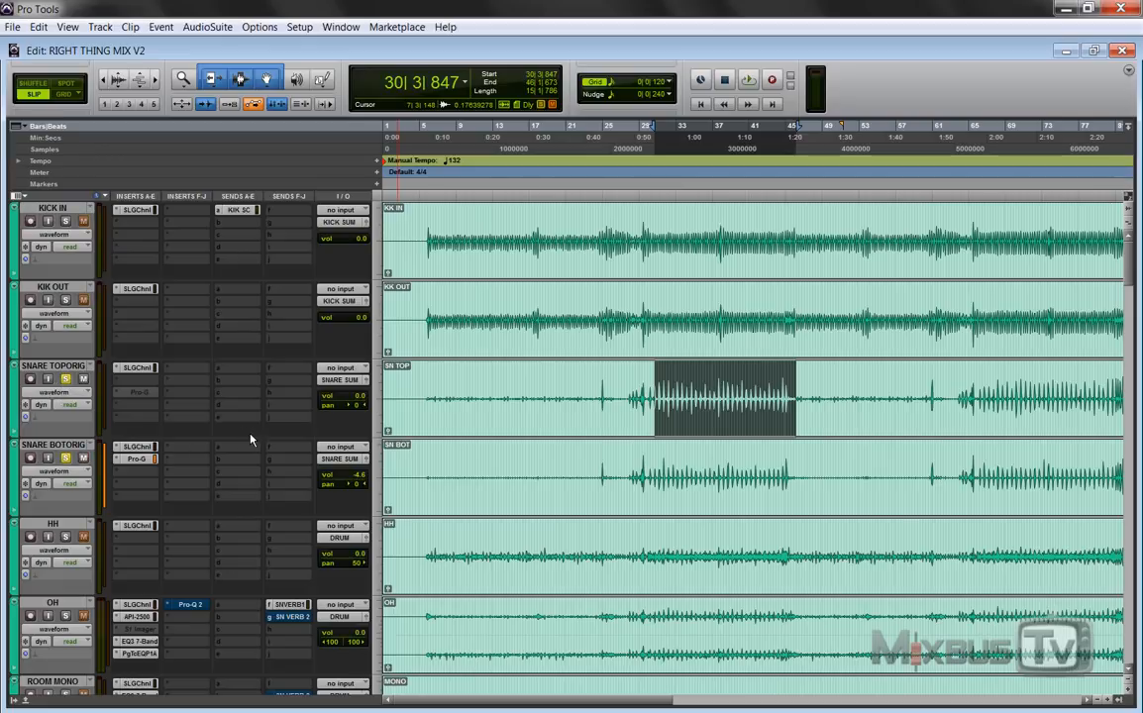
key("space")
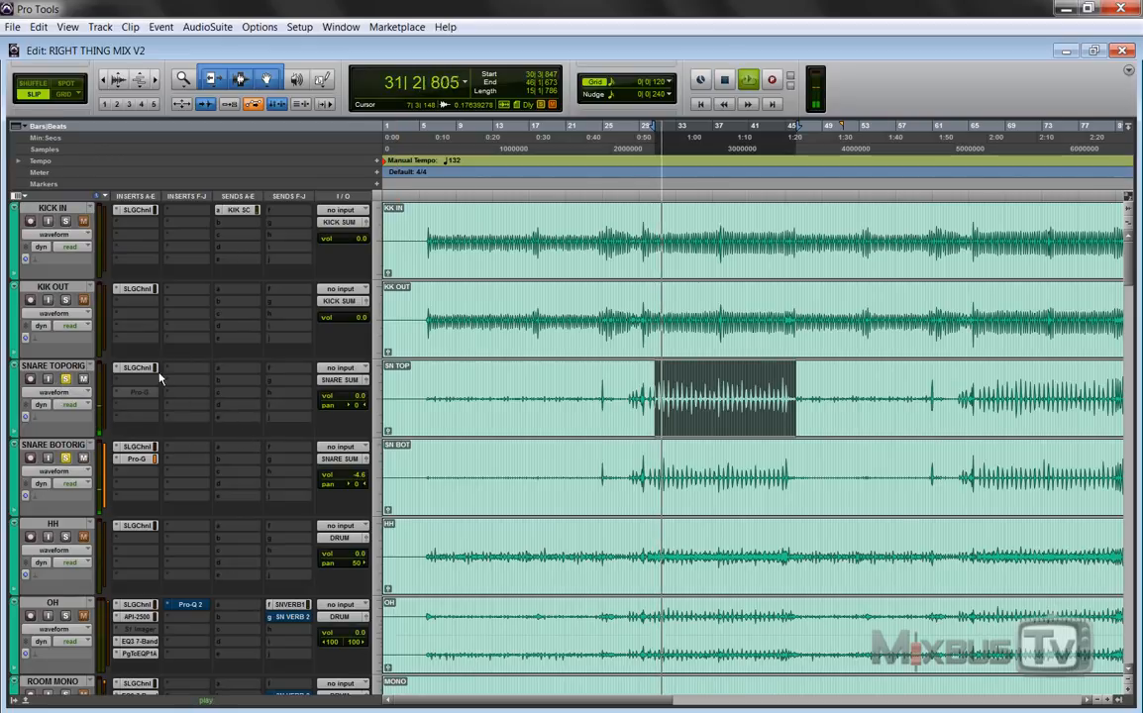
left_click(140, 461)
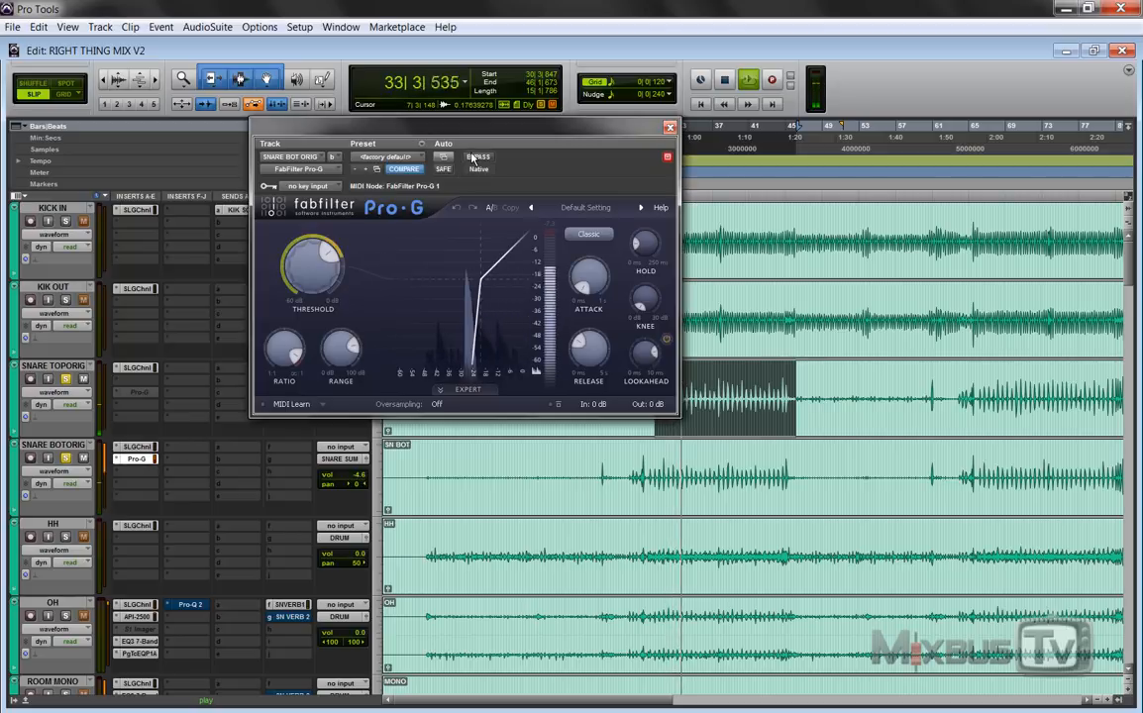
left_click(472, 159)
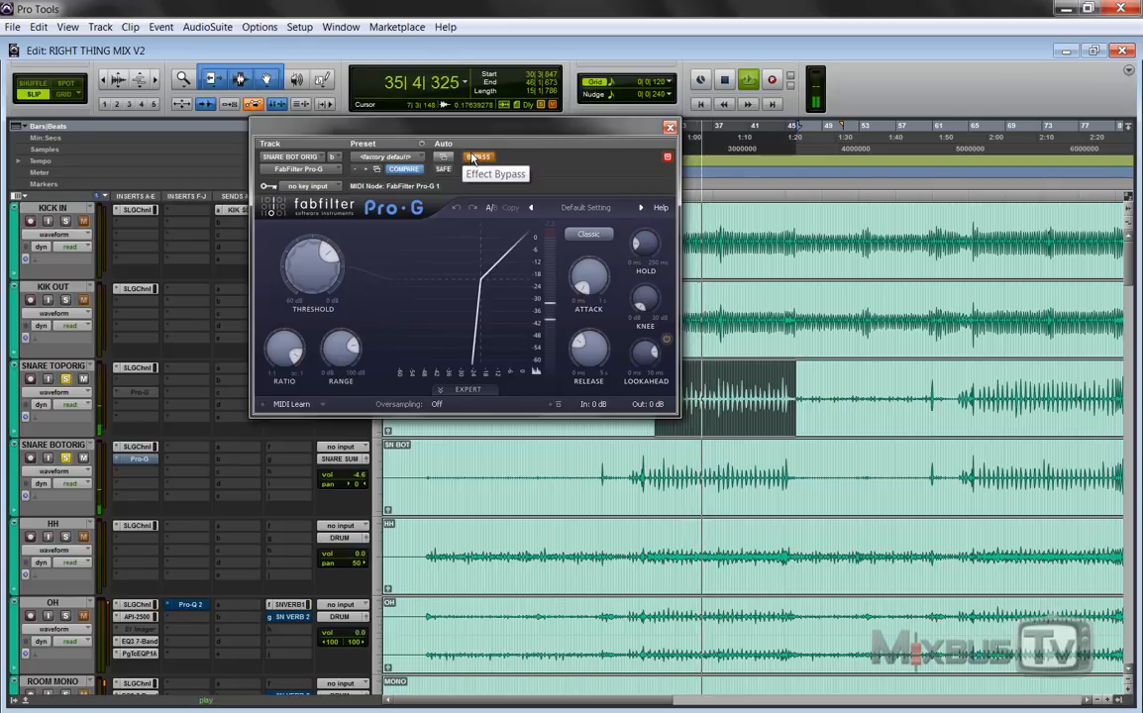
left_click(476, 158)
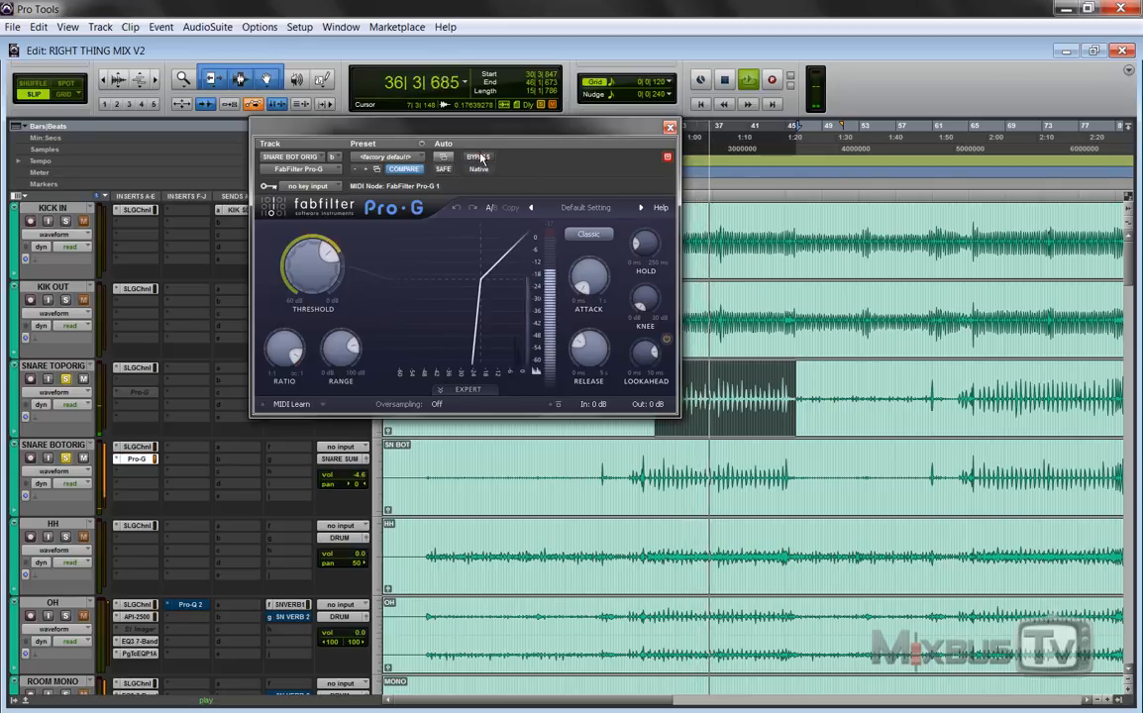
left_click(671, 127)
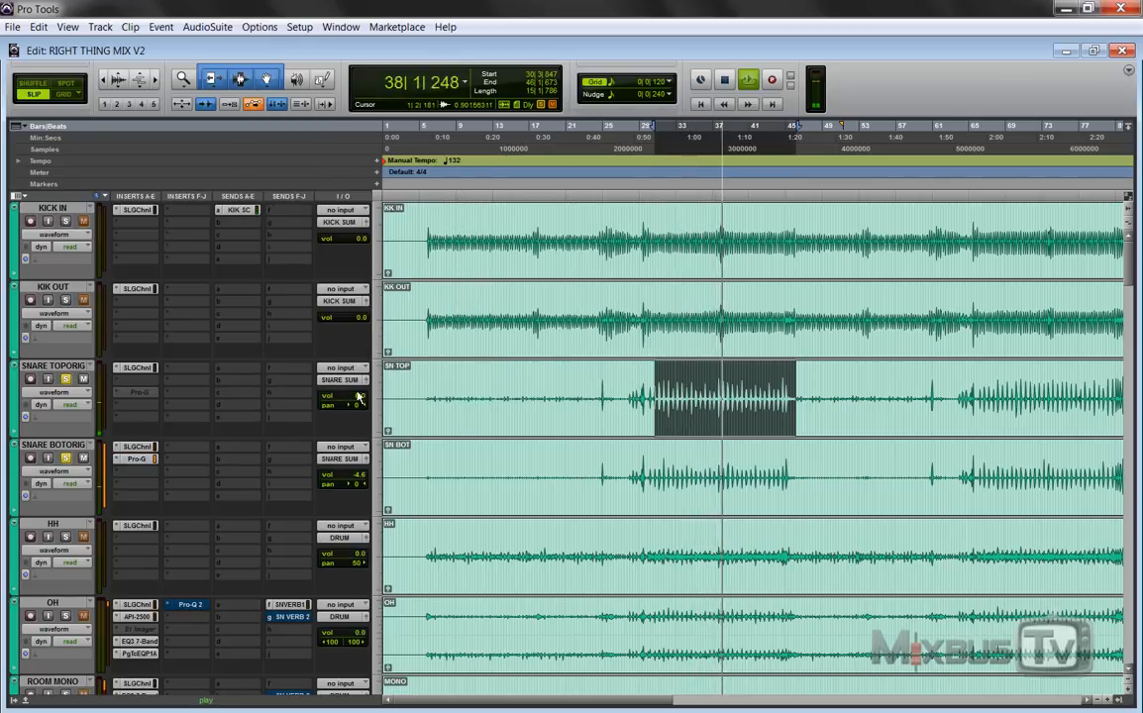
Select the SN SUM track and compare its whole insert chain bypassed and active during playback, ending with all inserts active.
scroll(304, 378, "down", 10)
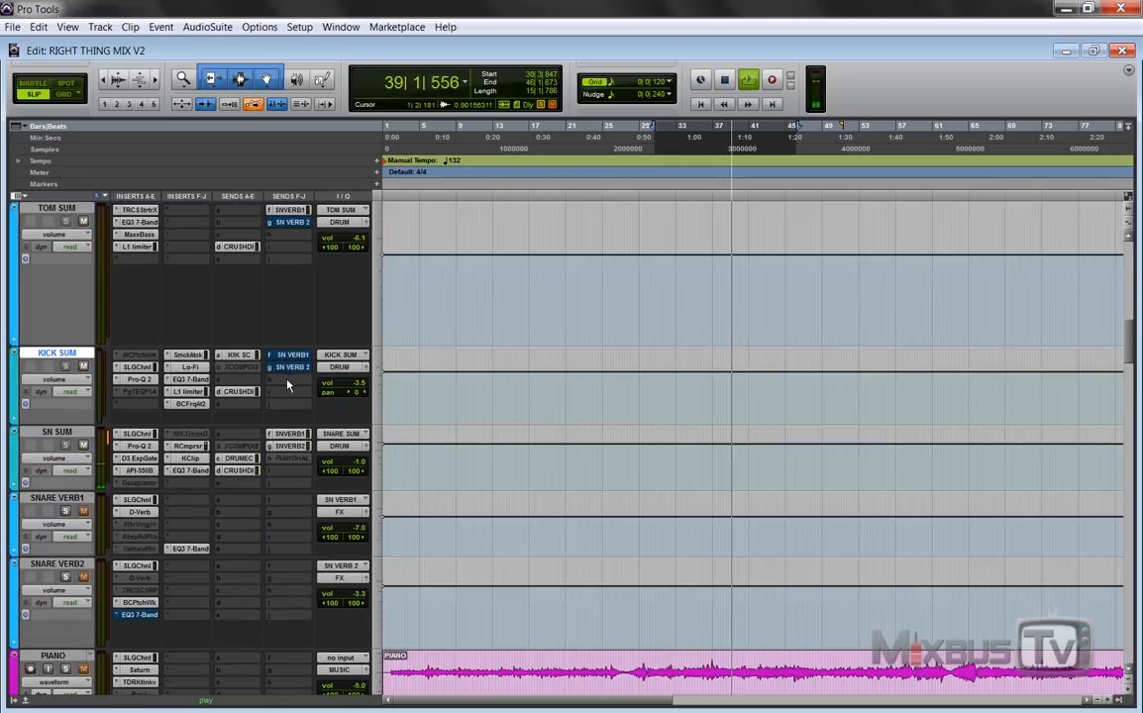
key("space")
left_click(62, 433)
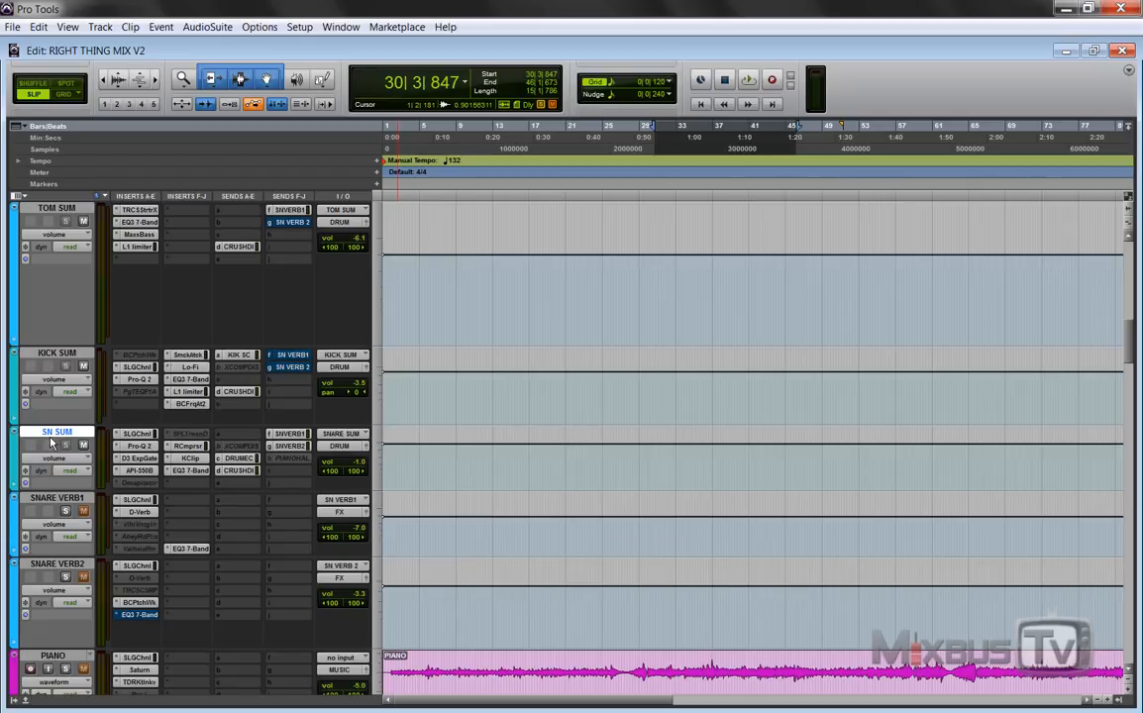
key("shift+a")
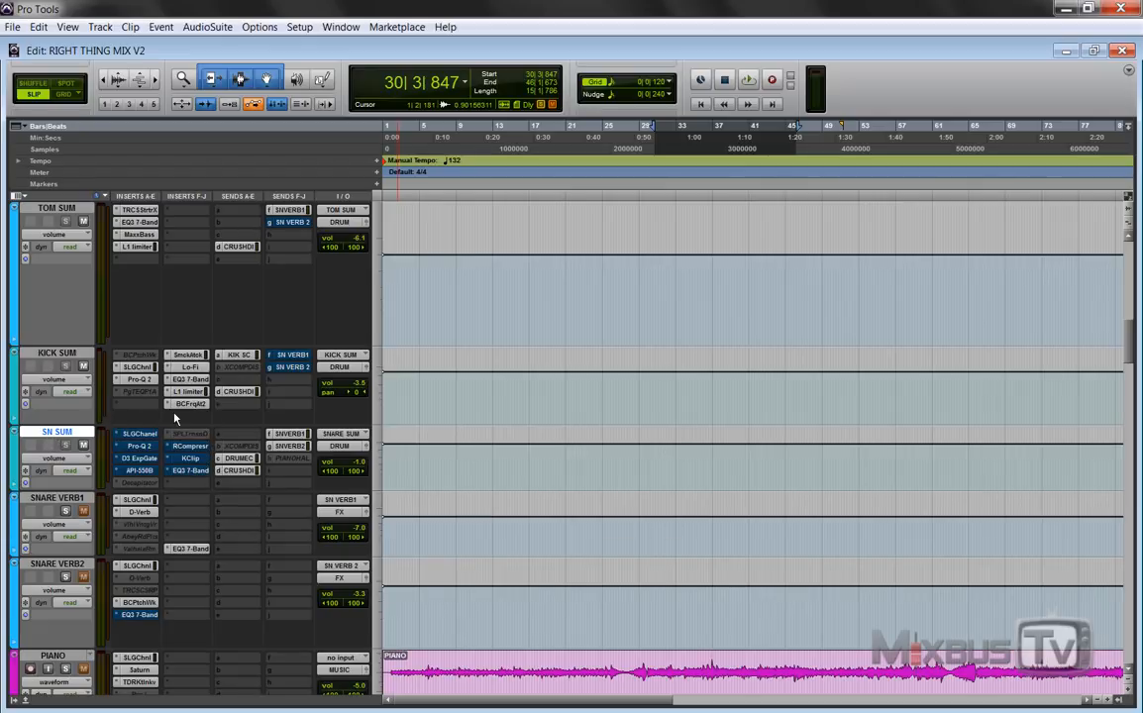
key("space")
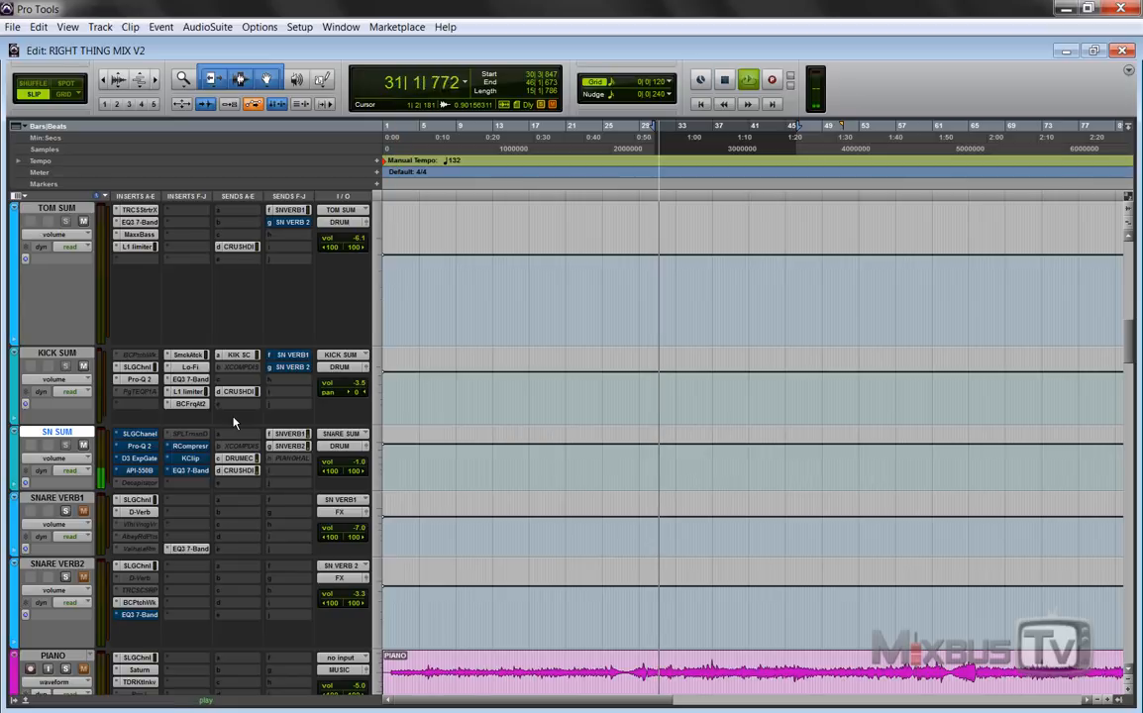
left_click(149, 435)
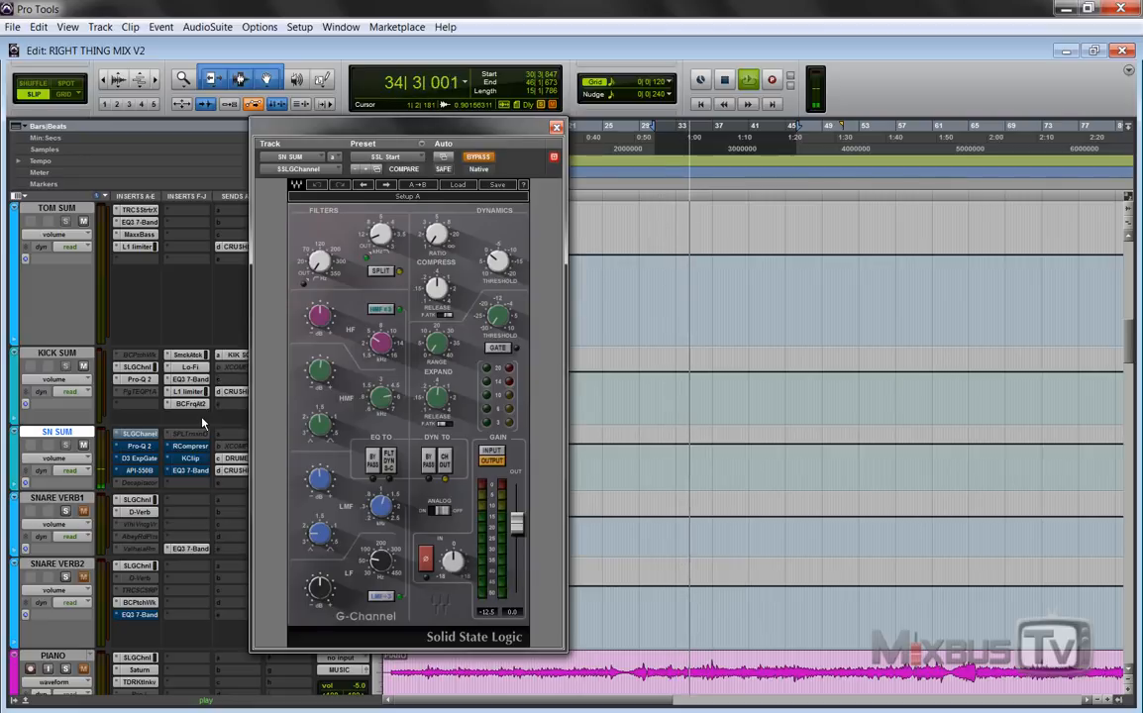
key("shift+a")
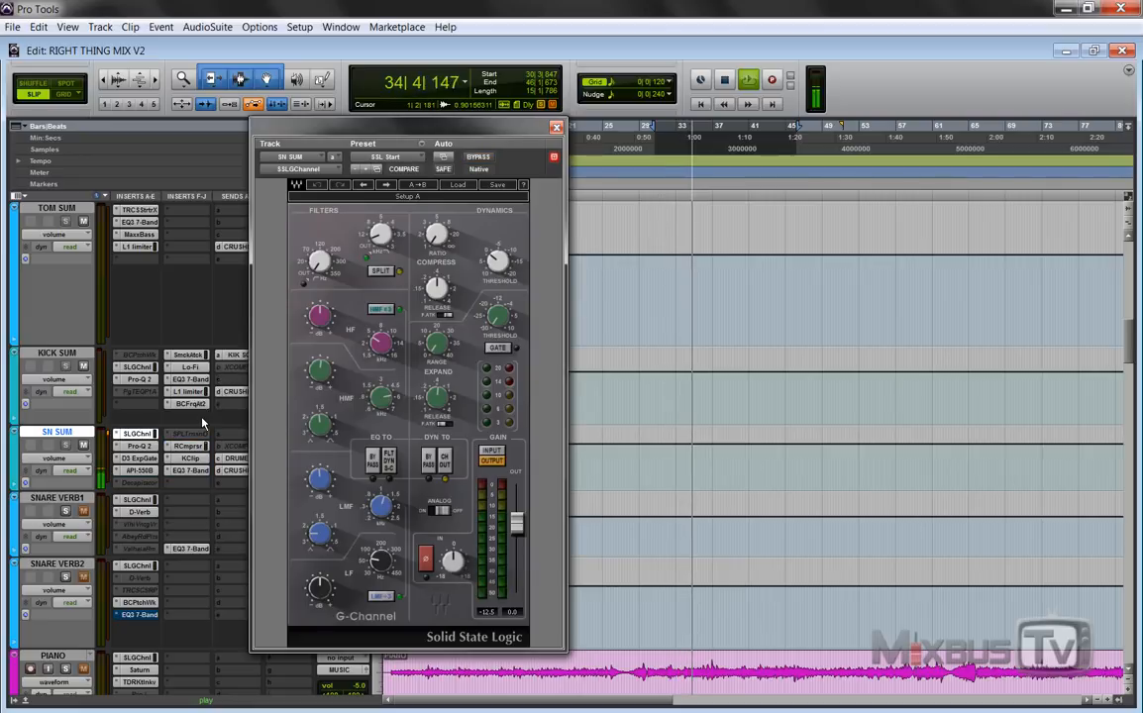
left_click(137, 434)
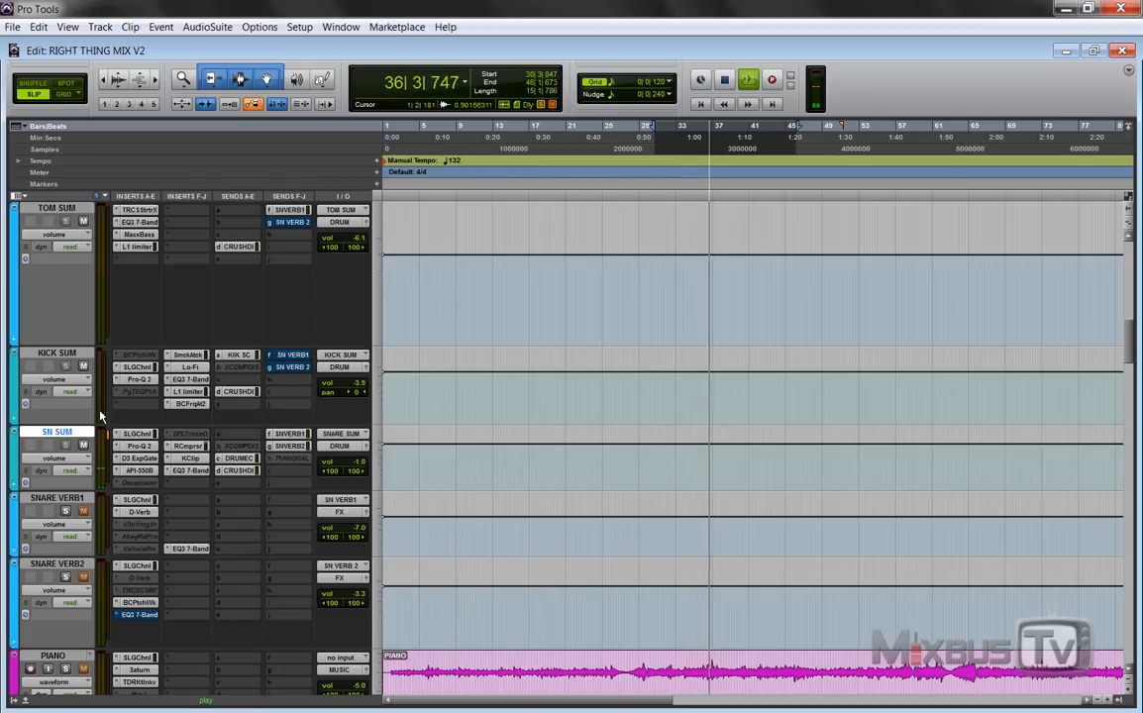
key("space")
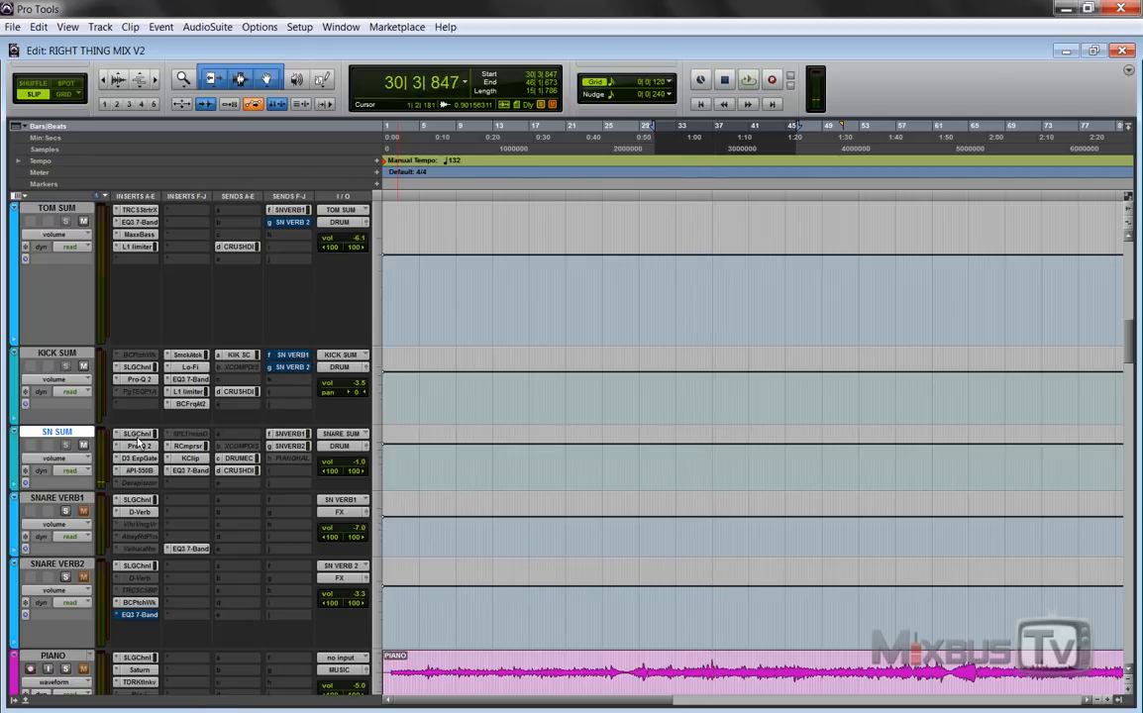
Open the SSL channel and Pro-Q 2 on SN SUM and briefly solo the narrow 269.91 Hz cut band during playback.
left_click(138, 435)
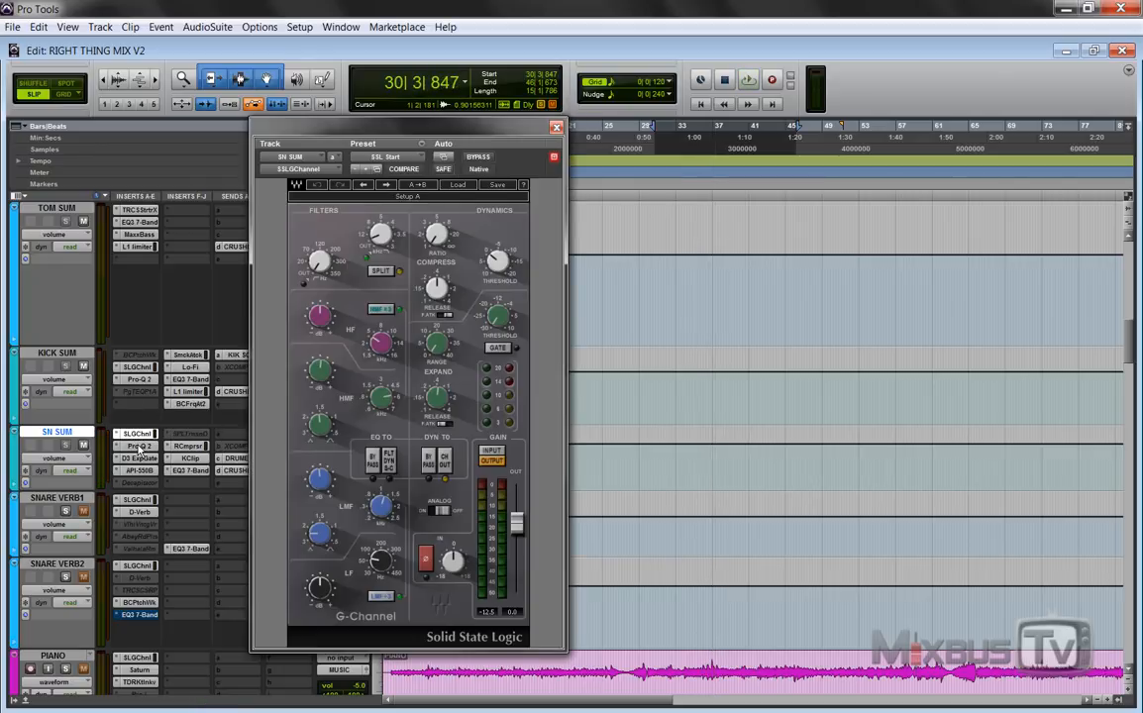
left_click(140, 448)
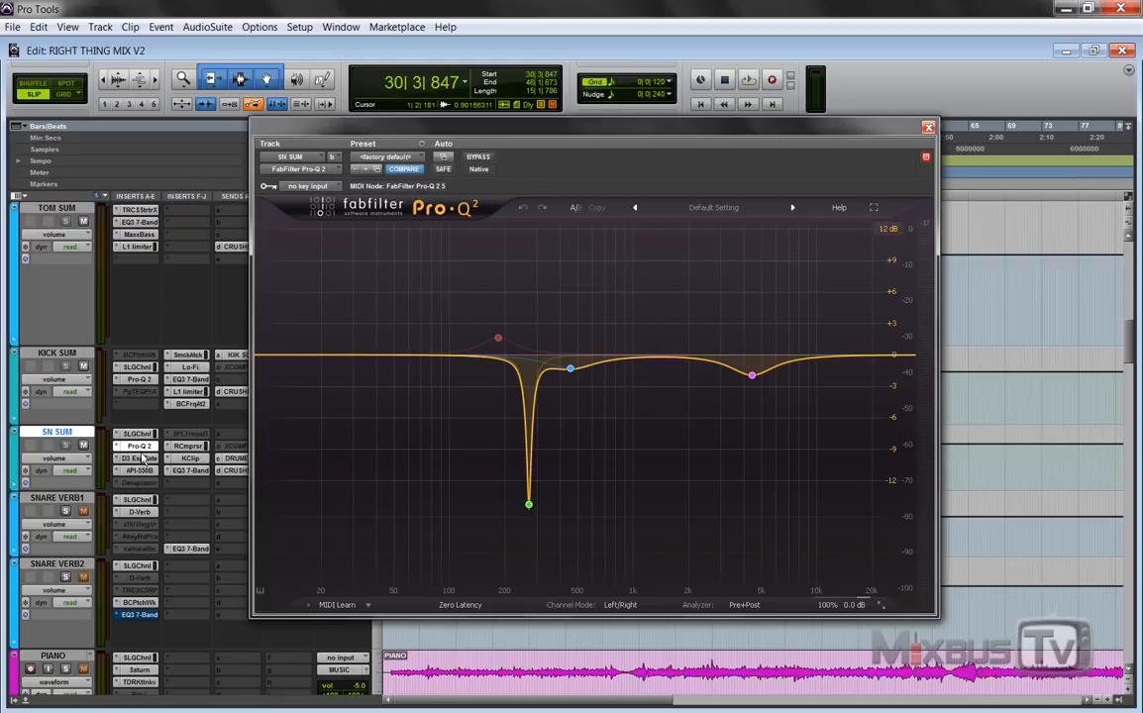
key("space")
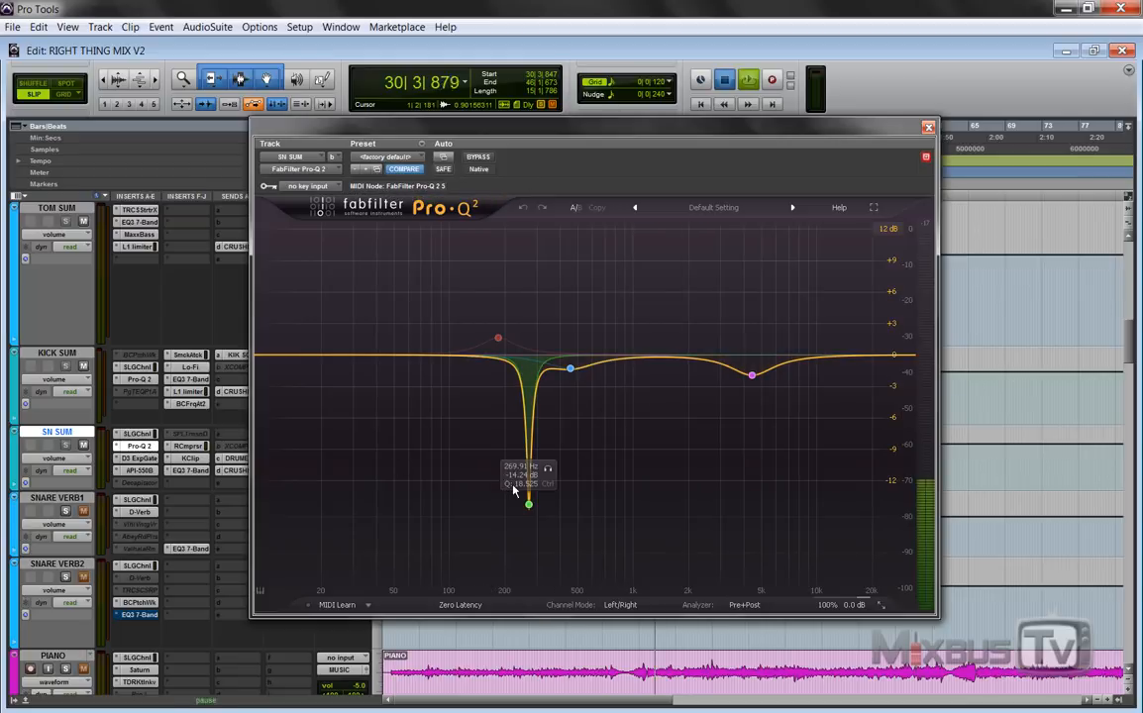
left_click(552, 471)
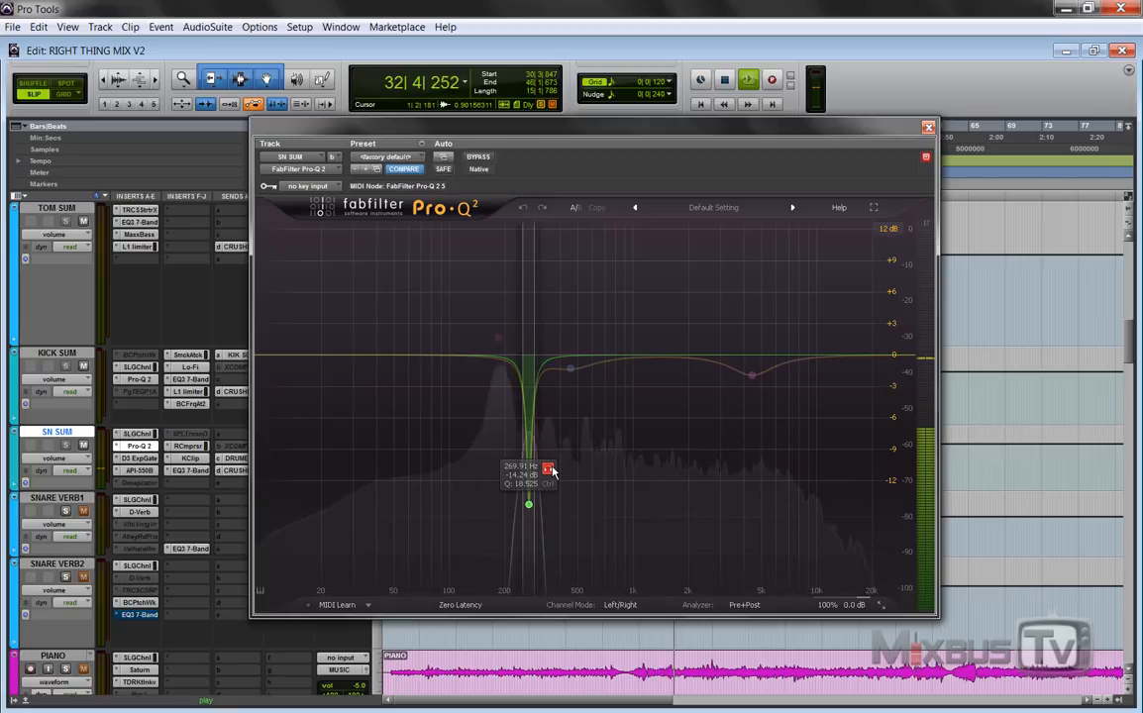
left_click(552, 472)
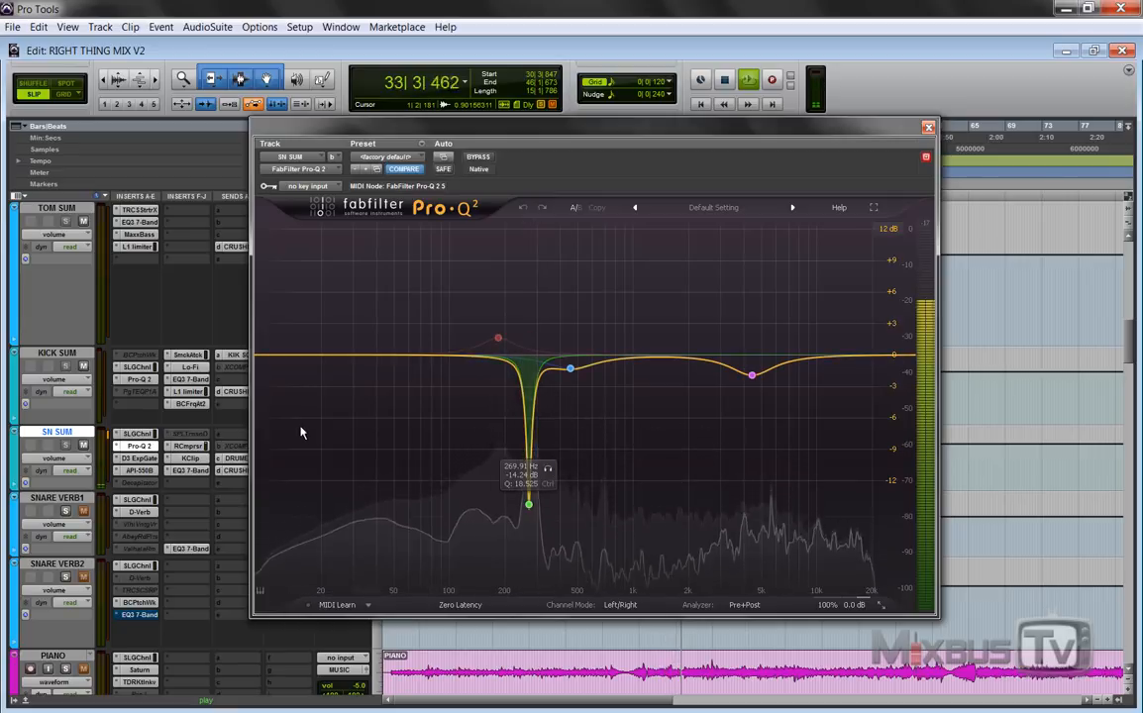
Review the Expander/Gate, API-550B and Renaissance Compressor settings on SN SUM during playback, ending with playback stopped.
left_click(139, 459)
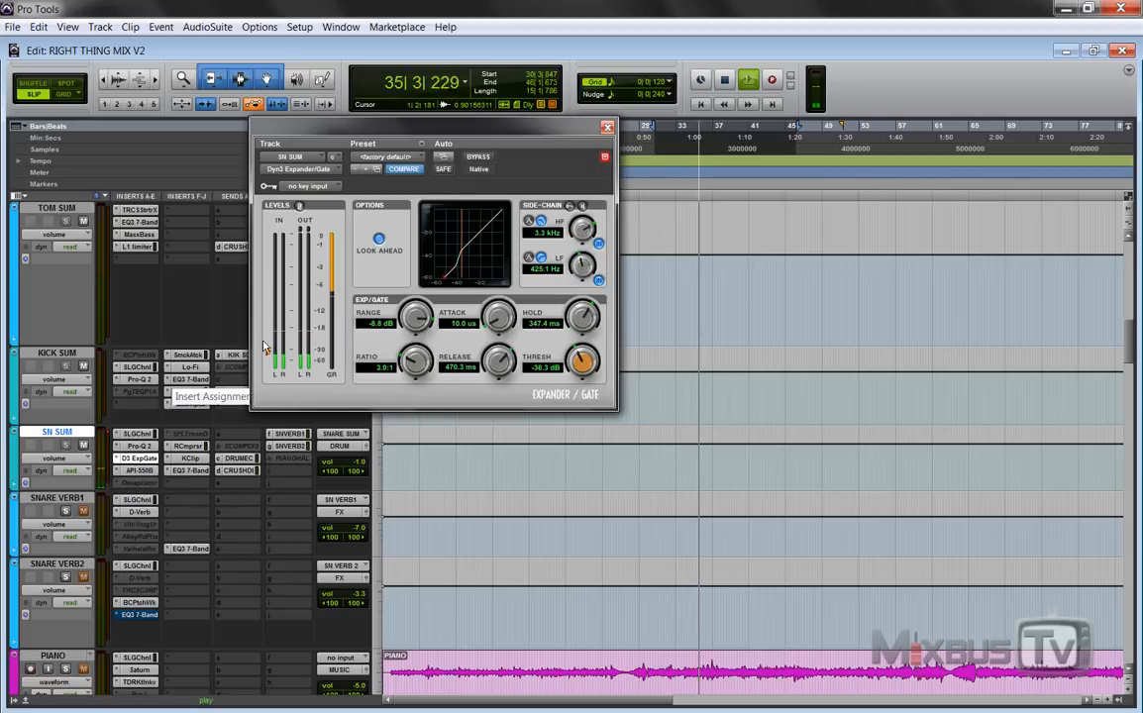
left_click(138, 470)
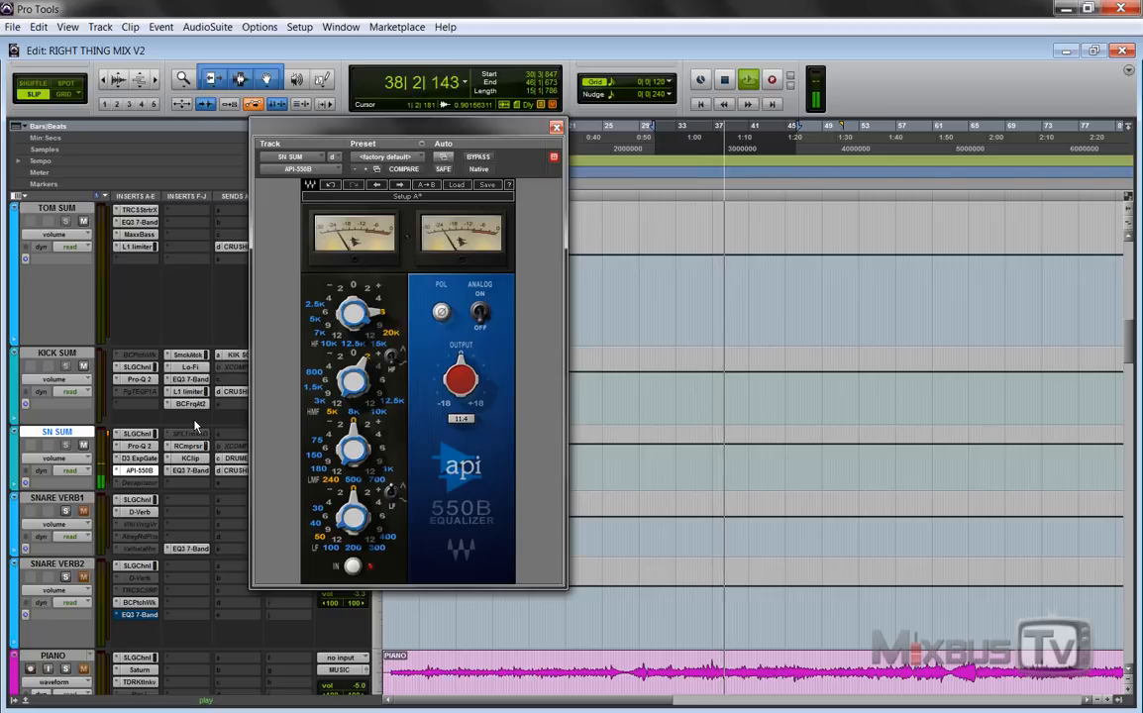
left_click(191, 448)
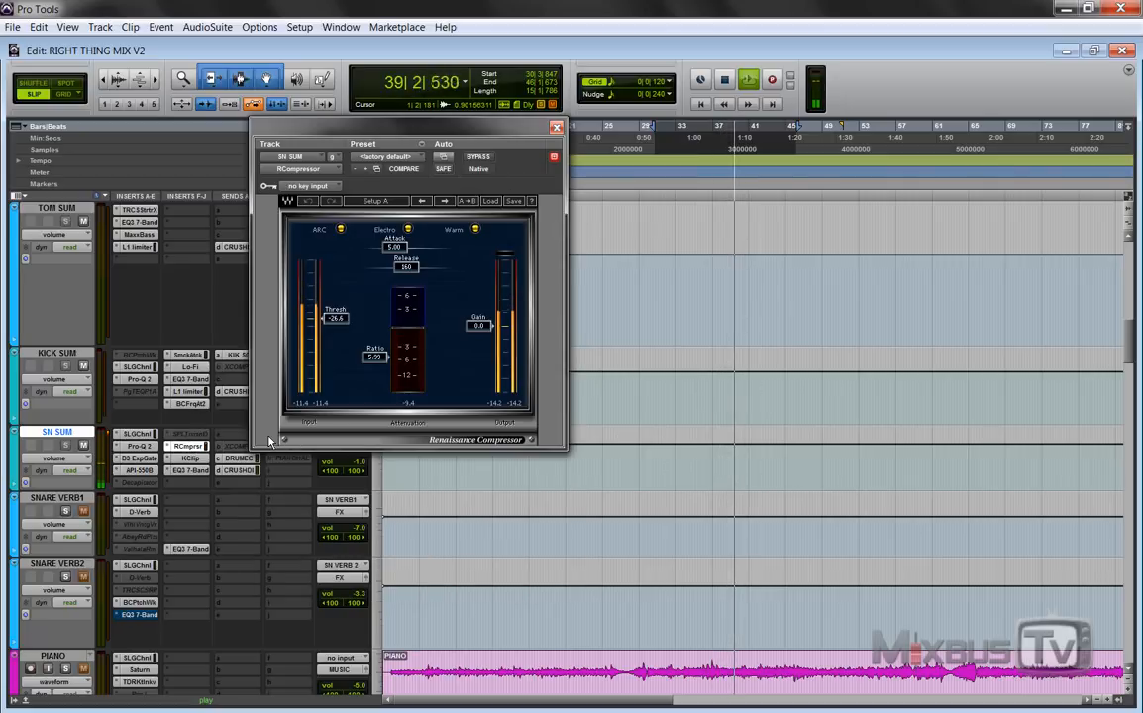
key("space")
left_click(188, 448)
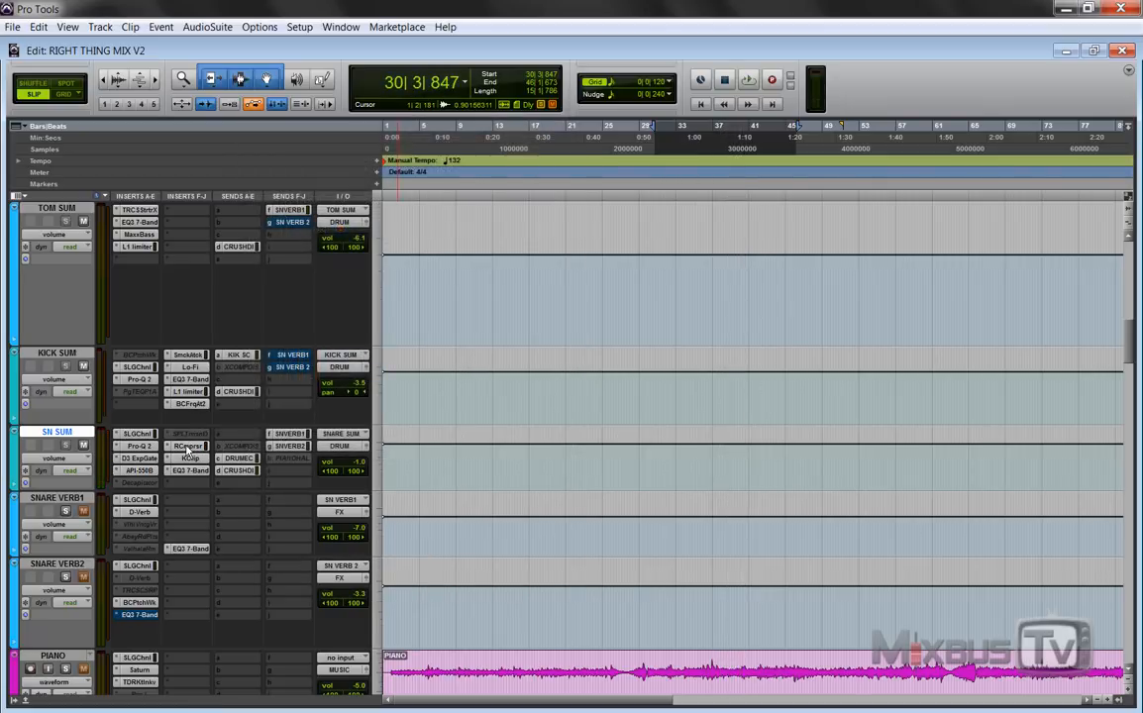
left_click(188, 448)
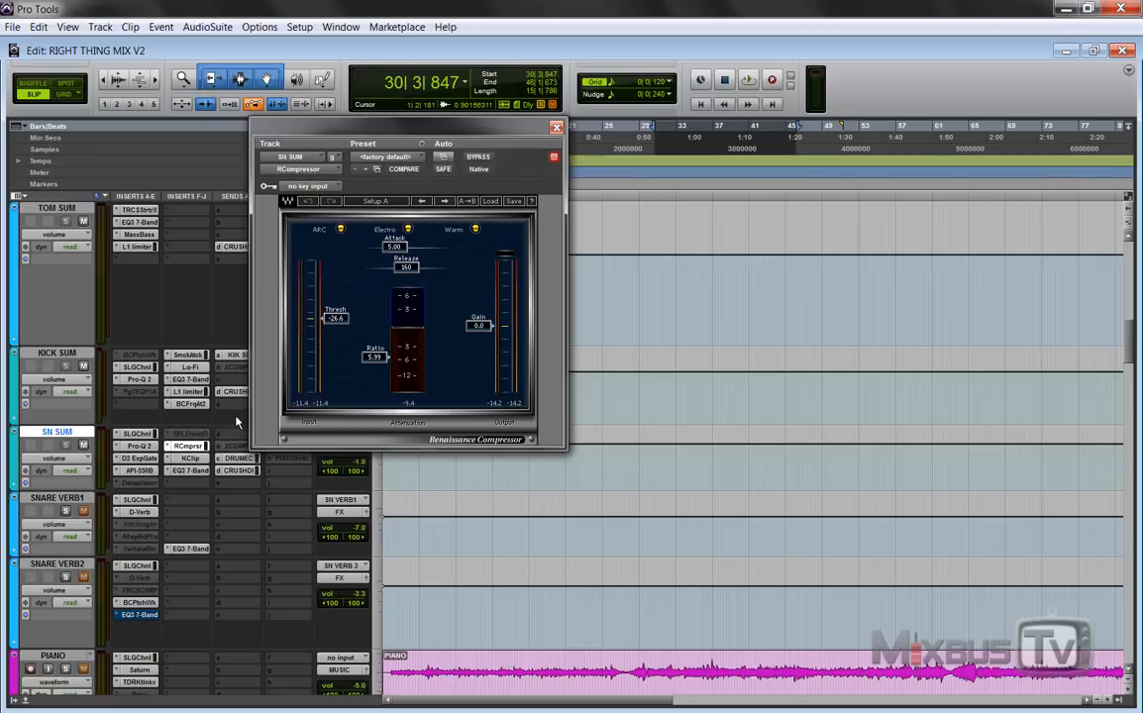
key("space")
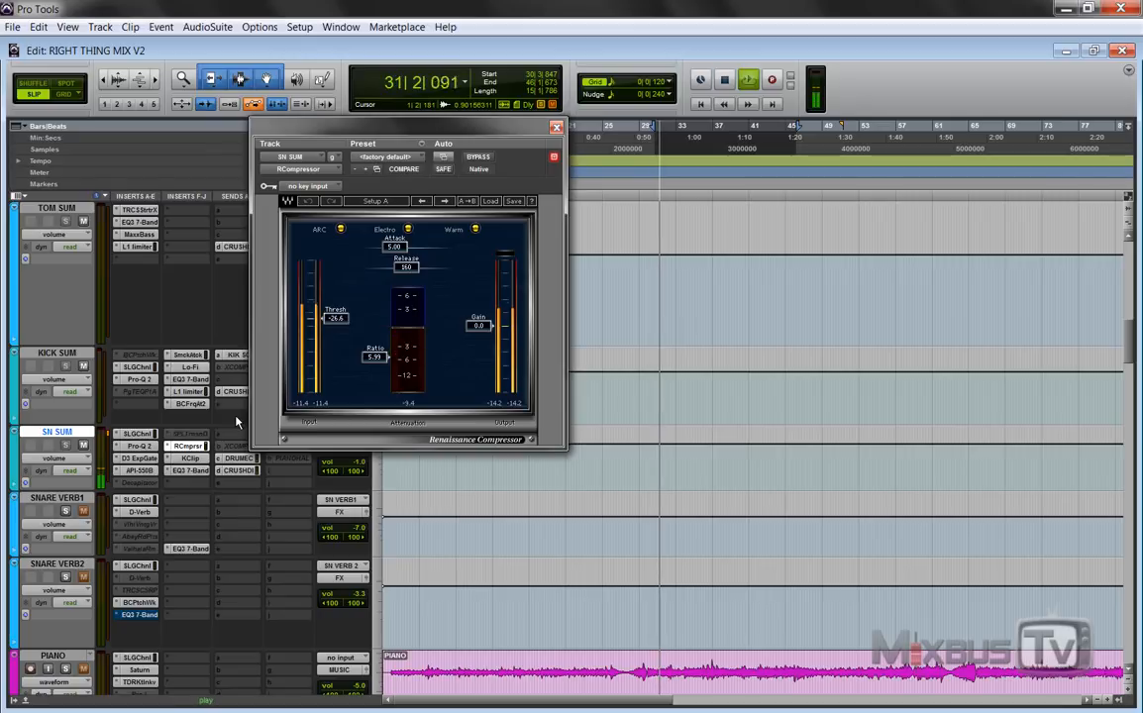
key("space")
Review the KClip and EQ3 7-Band inserts on SN SUM during playback, then close the plug-in window.
left_click(191, 459)
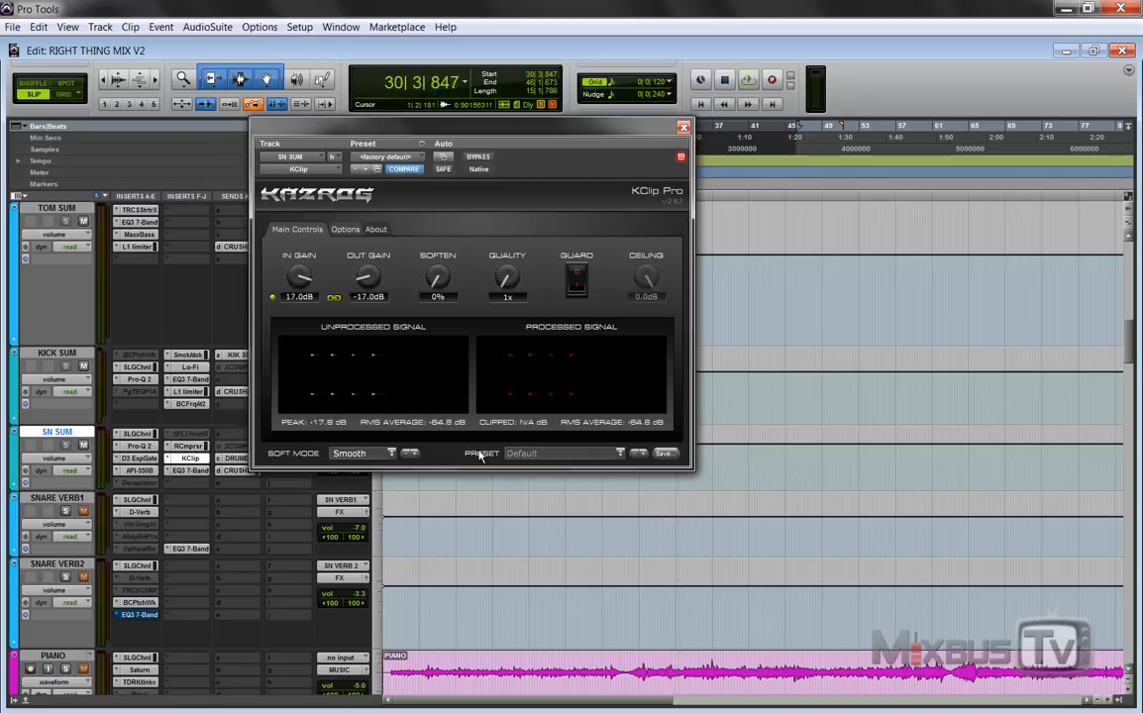
key("space")
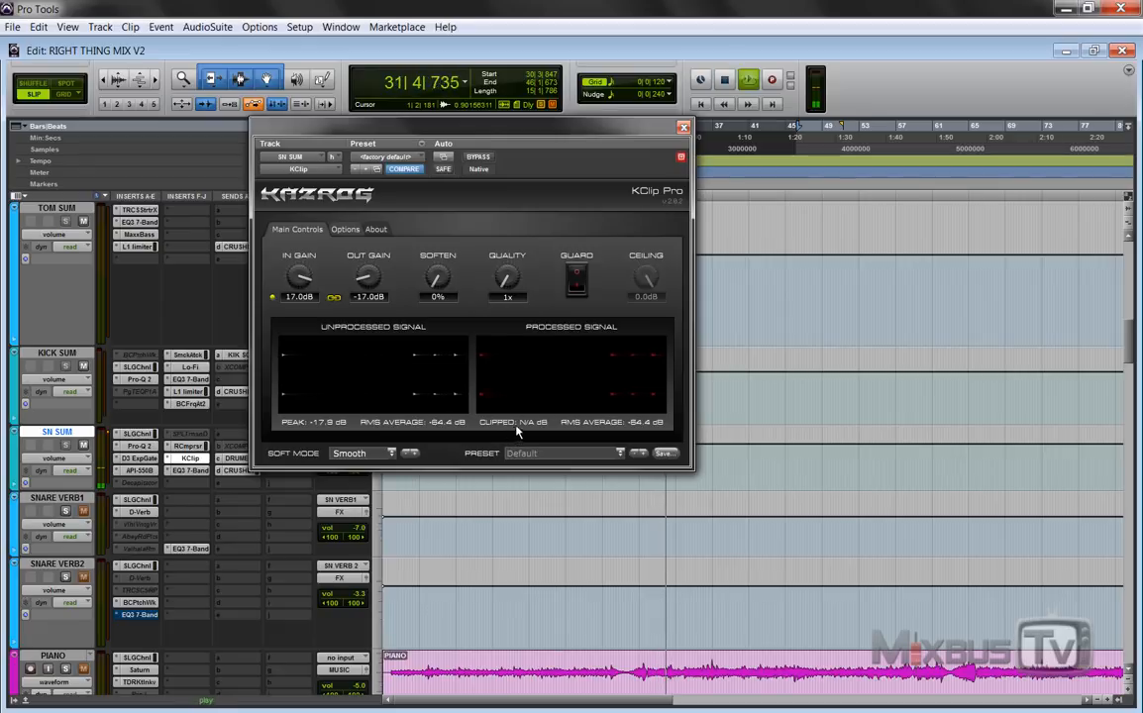
left_click(683, 129)
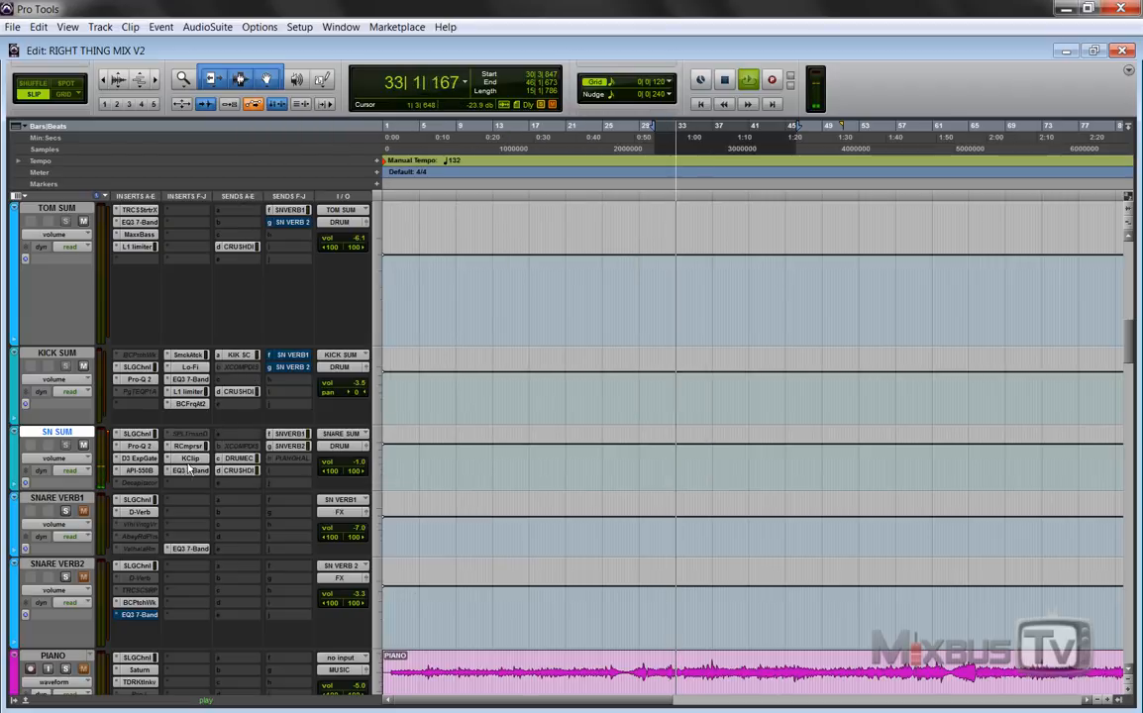
left_click(189, 470)
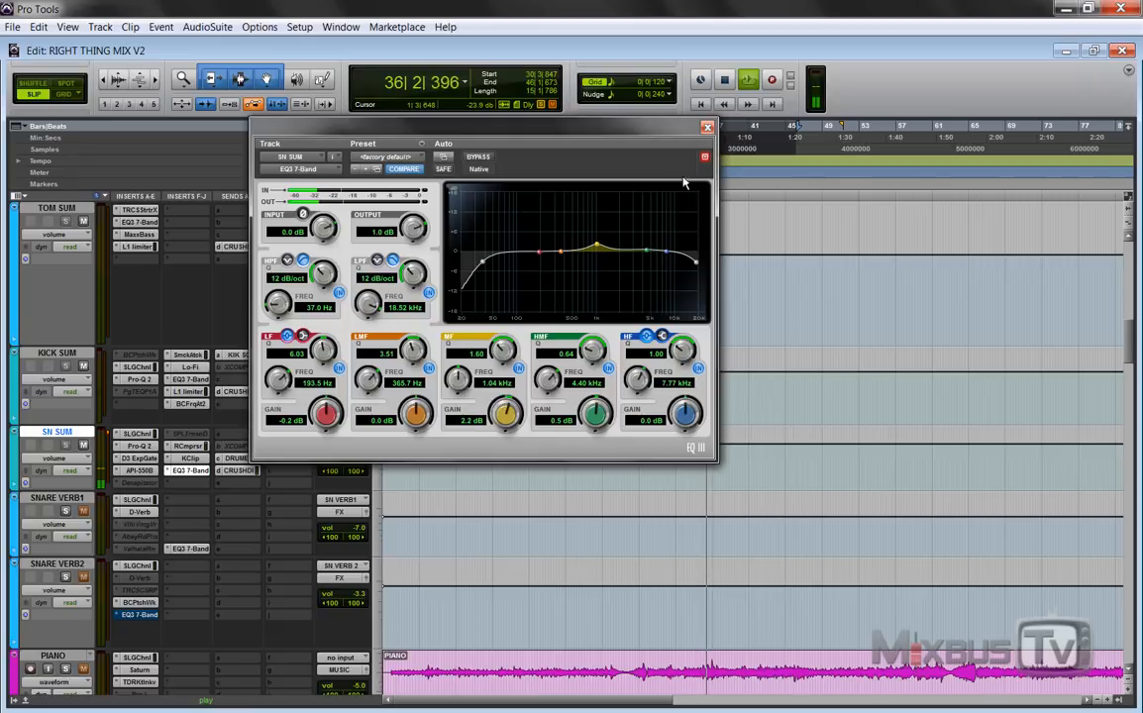
left_click(708, 128)
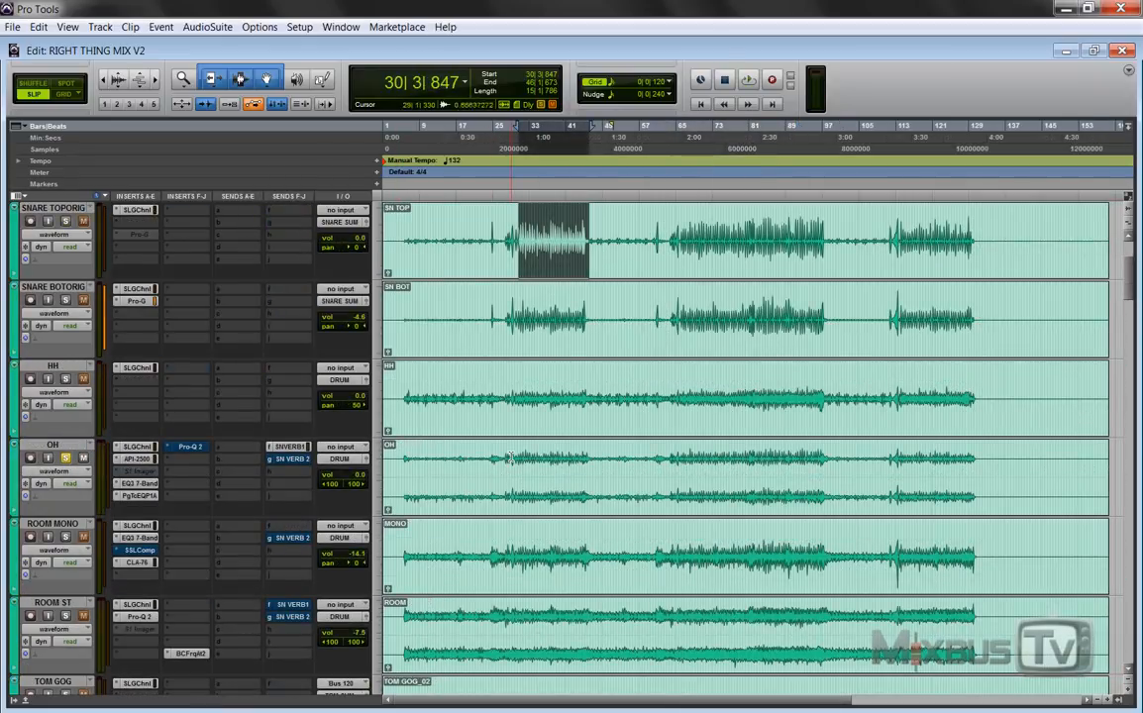
Play the OH track from about bar 29 and review its SSL channel, API-2500, EQ3 7-Band and PuigTec EQP1A, ending with playback stopped.
left_click(511, 458)
key("space")
left_click(144, 448)
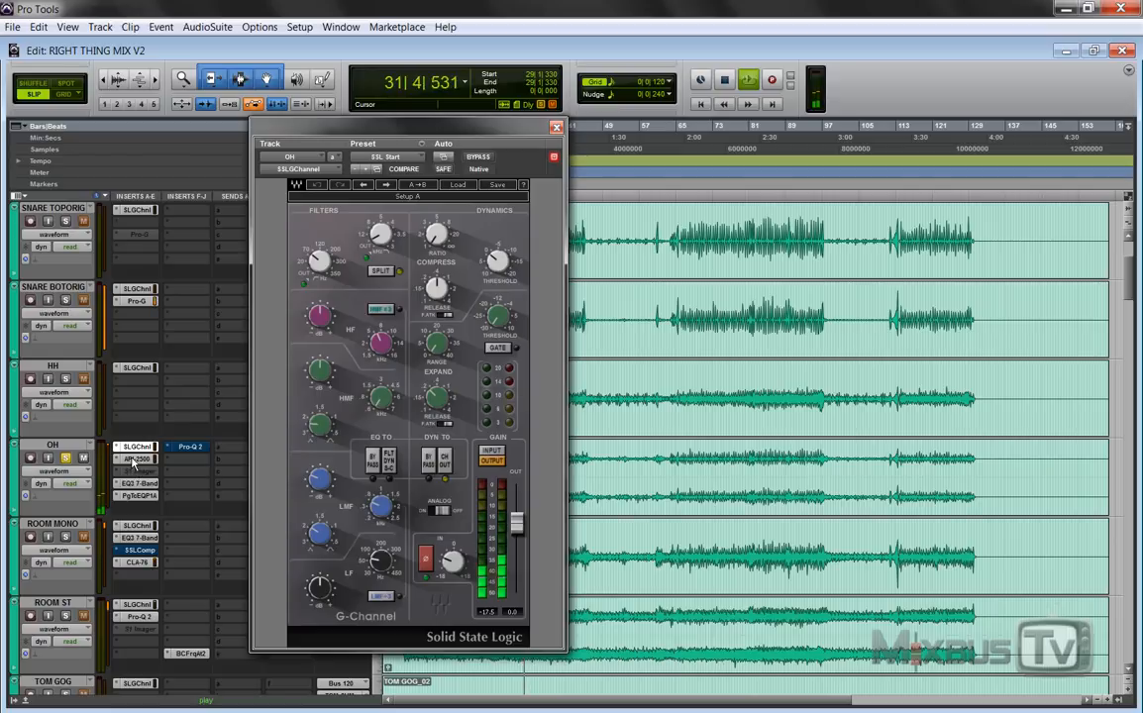
left_click(134, 460)
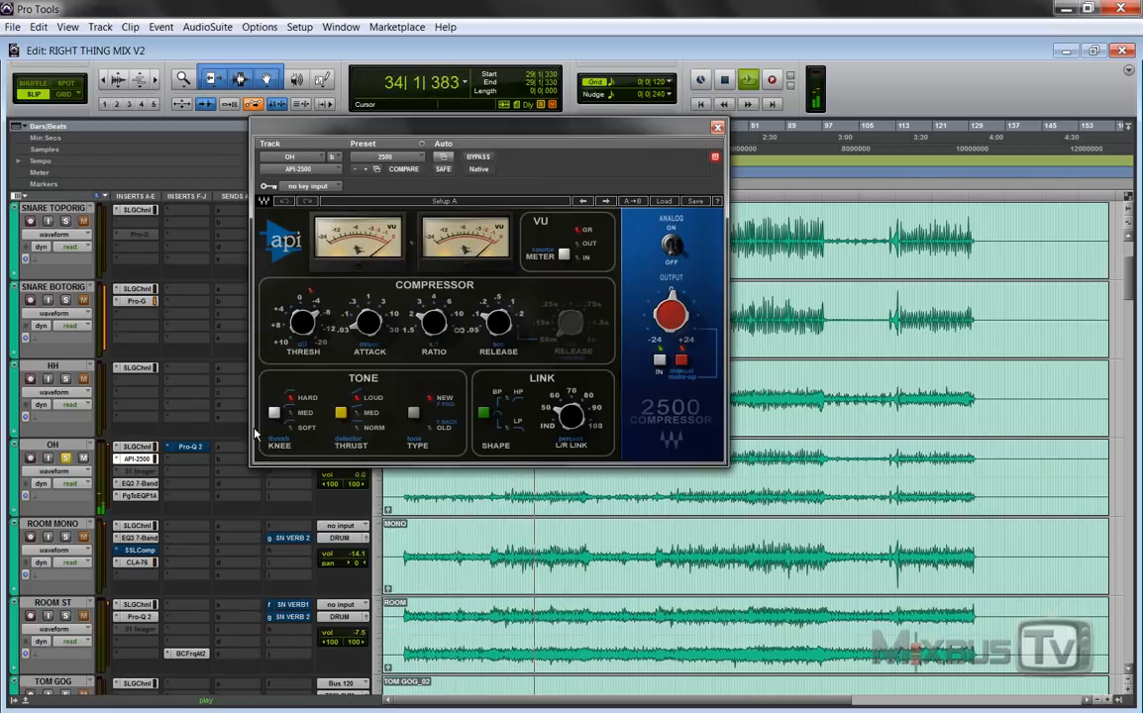
left_click(140, 484)
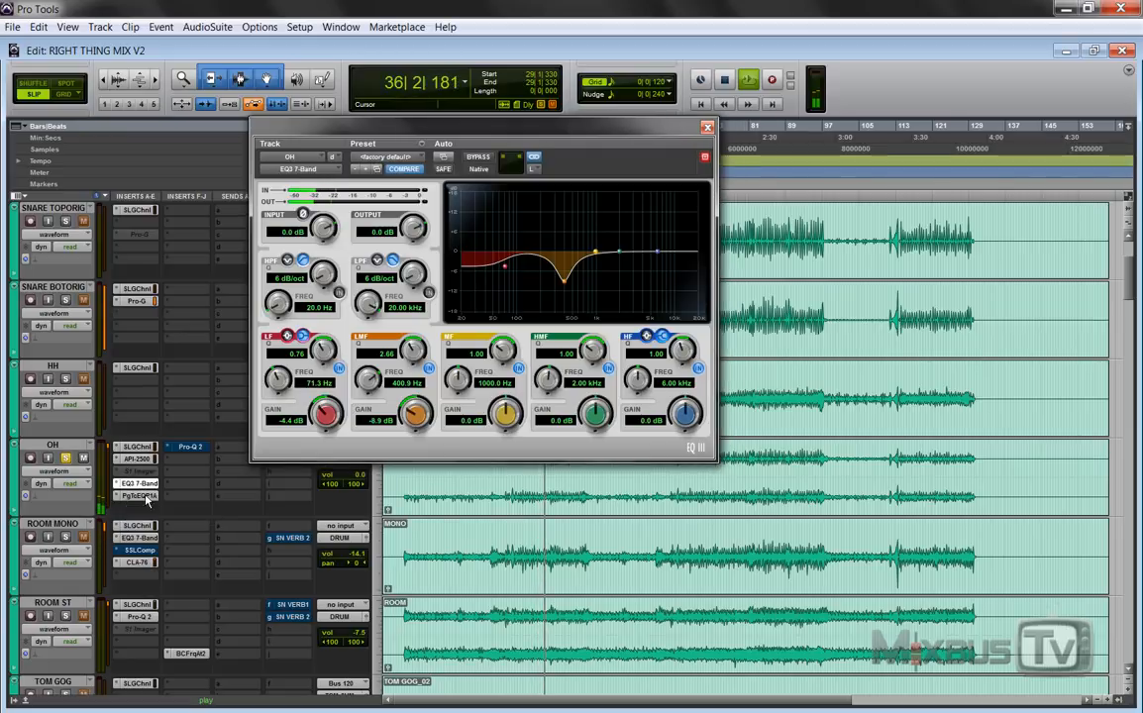
left_click(140, 495)
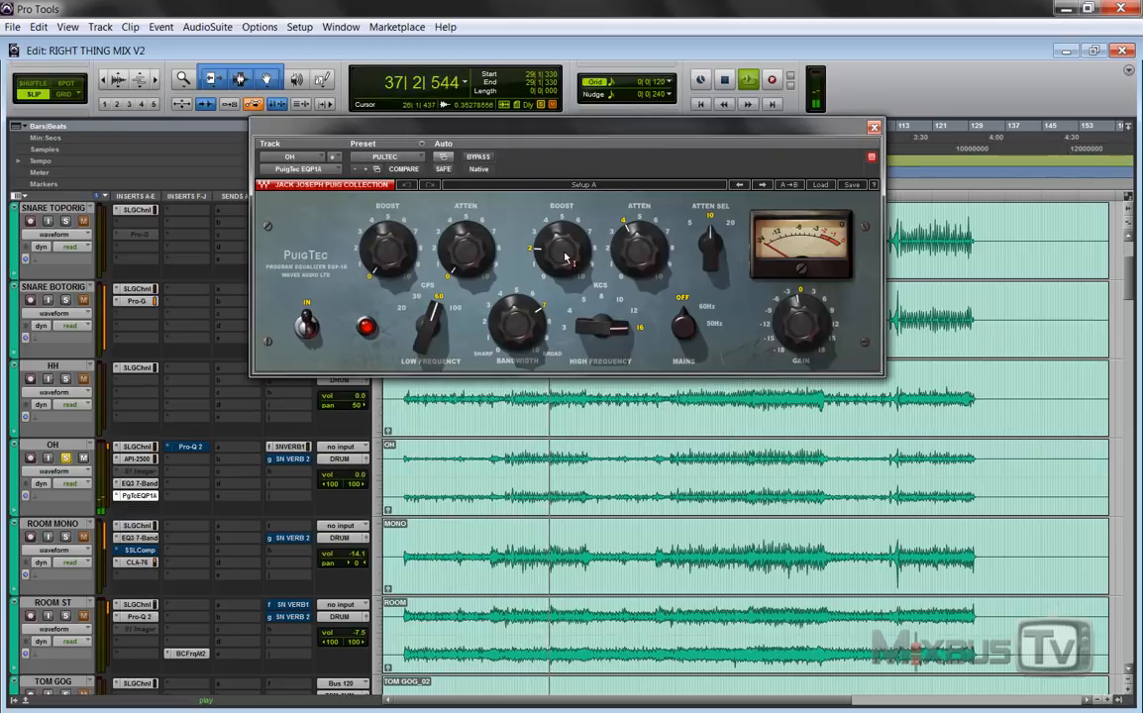
left_click(874, 128)
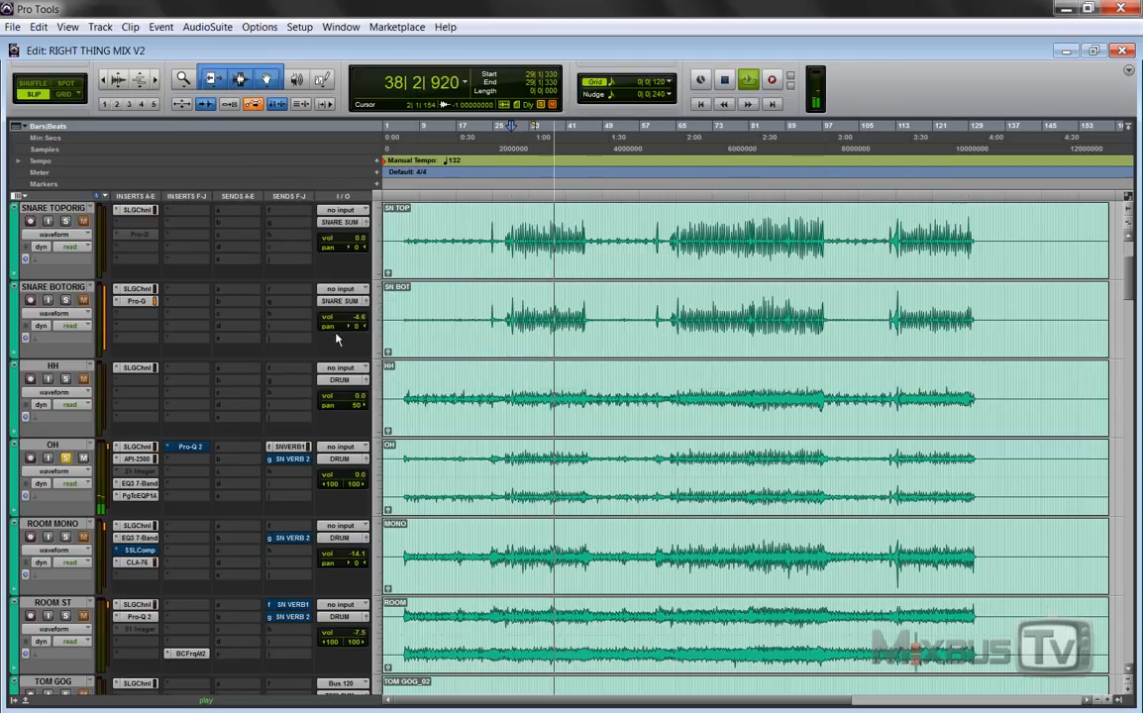
key("space")
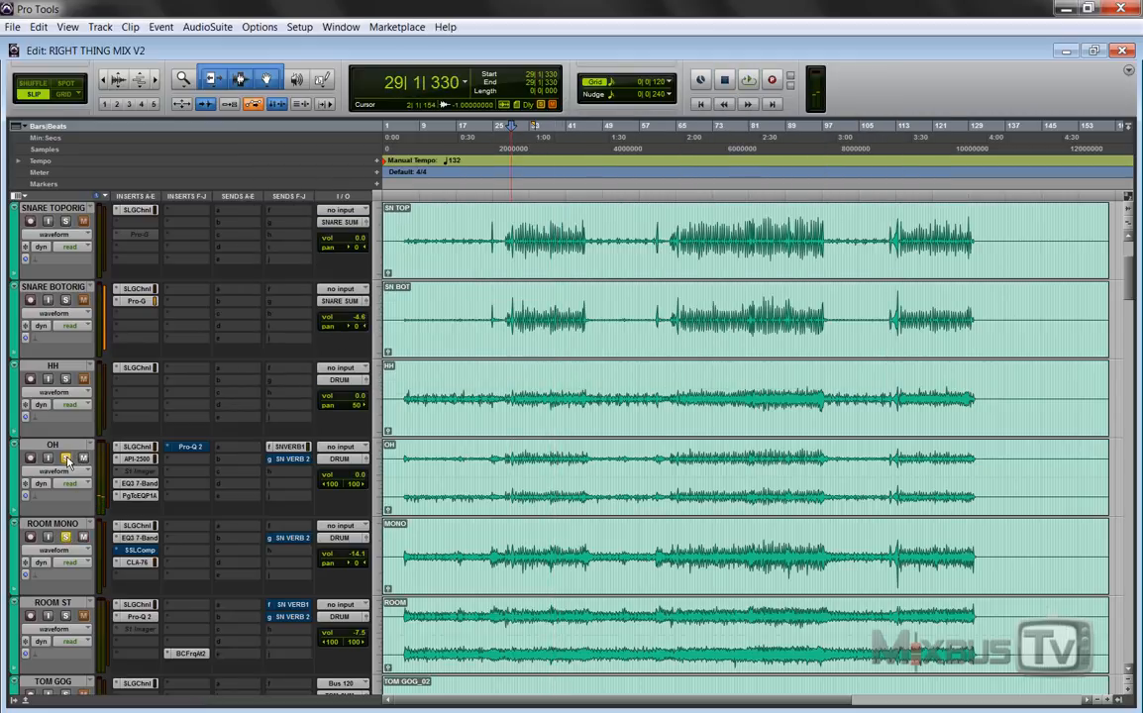
Open the SSL channel on ROOM MONO during playback and slightly adjust its LMF gain.
key("space")
left_click(137, 525)
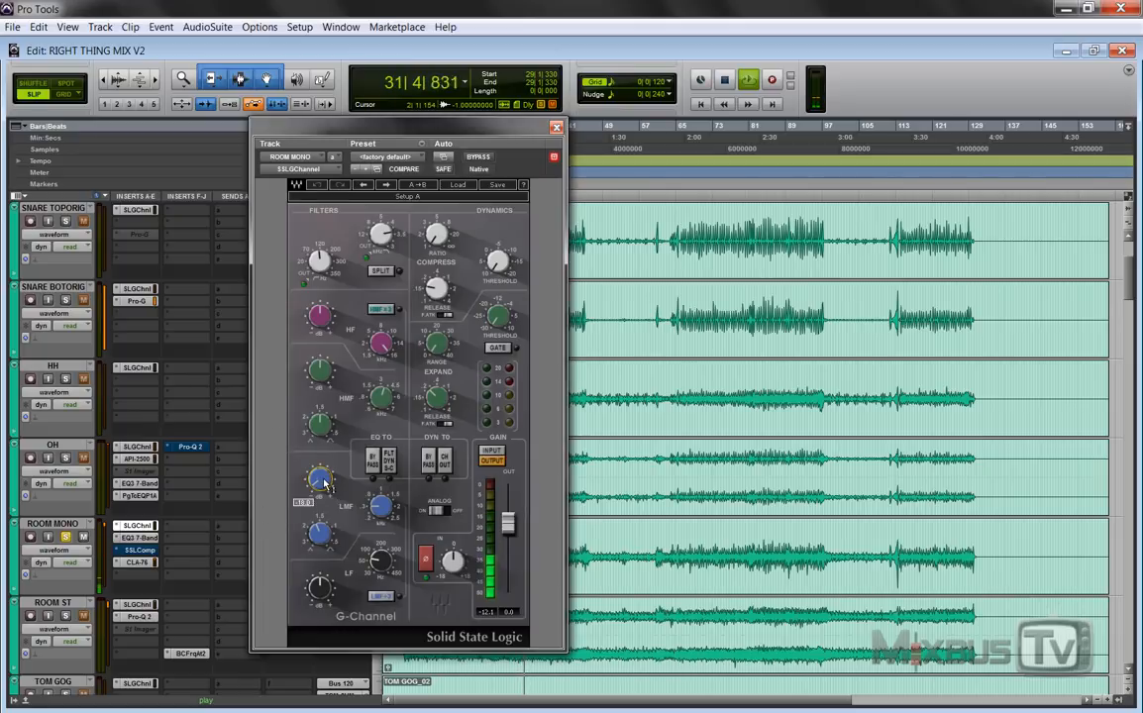
left_click_drag(326, 484, 326, 475)
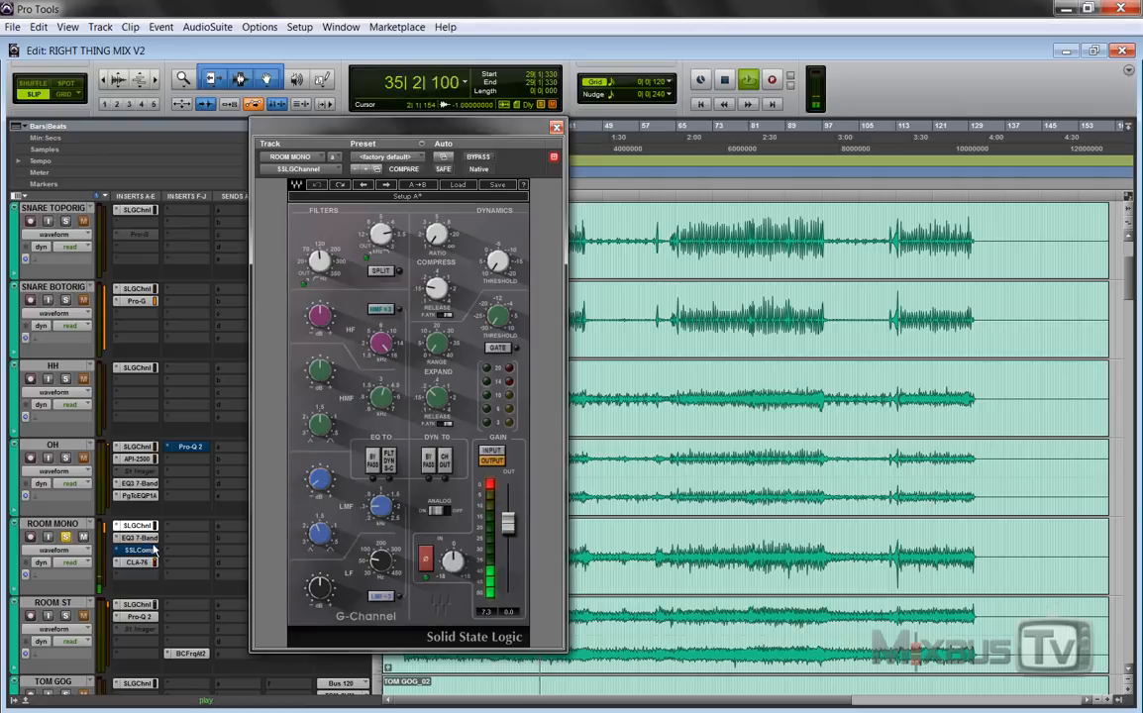
Review the EQ3 7-Band and CLA-76 compressor settings on ROOM MONO during playback, then close the plug-in window.
left_click(140, 538)
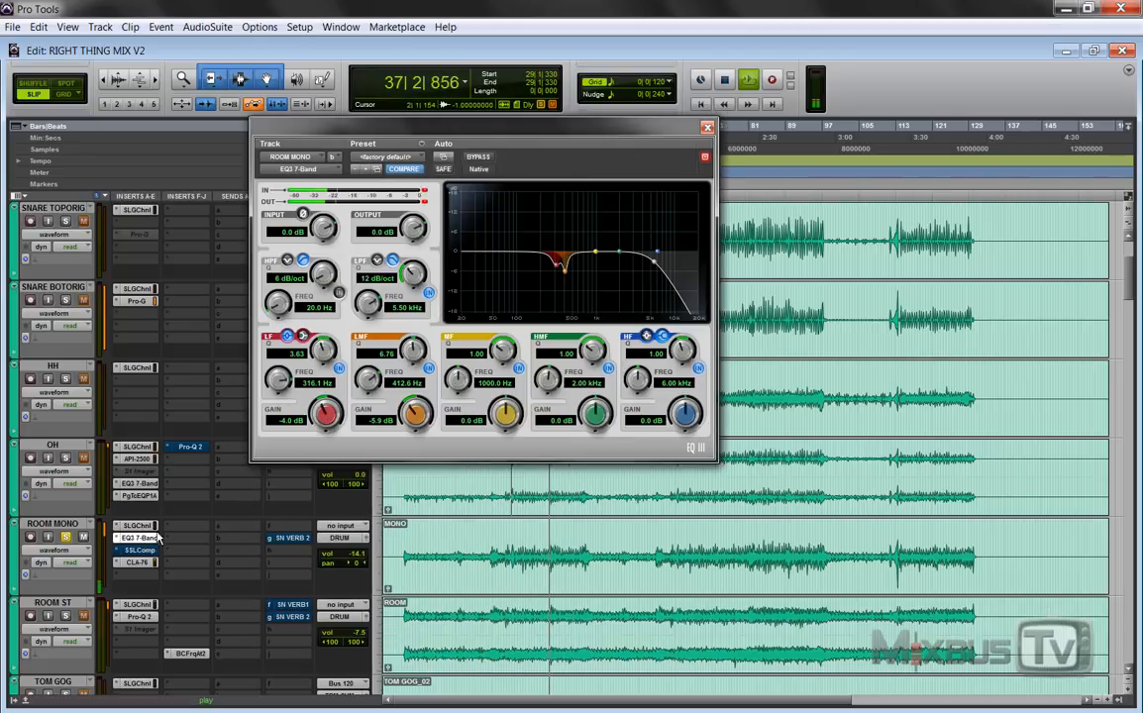
left_click(137, 561)
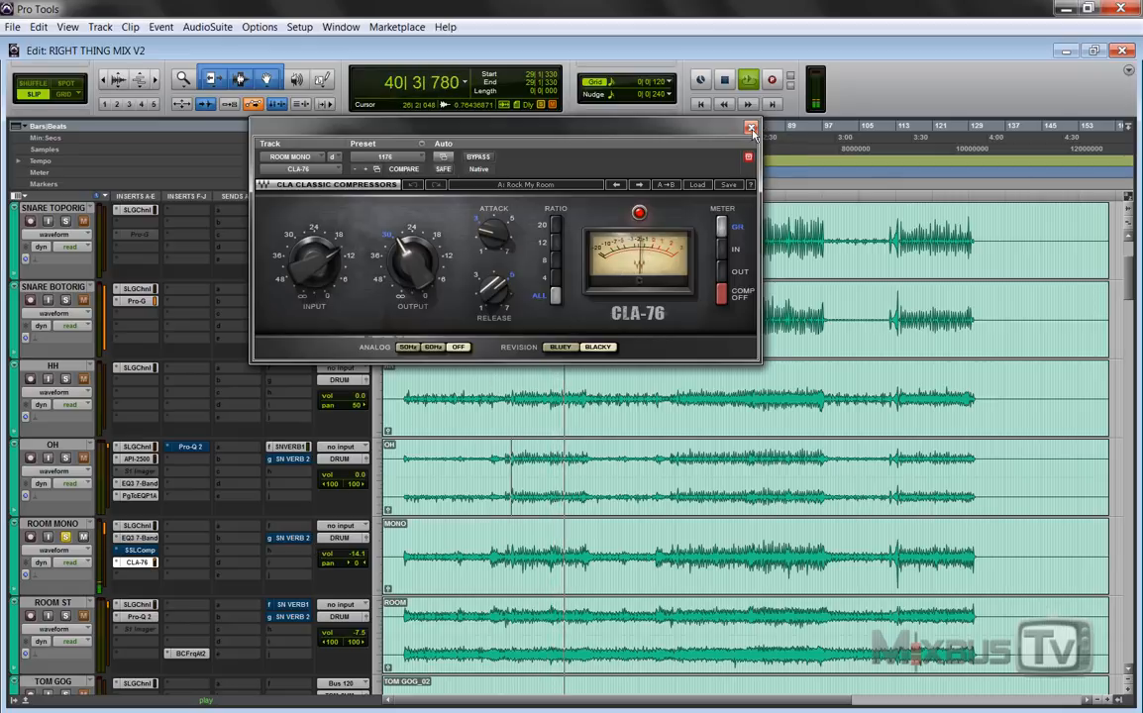
key("ctrl+w")
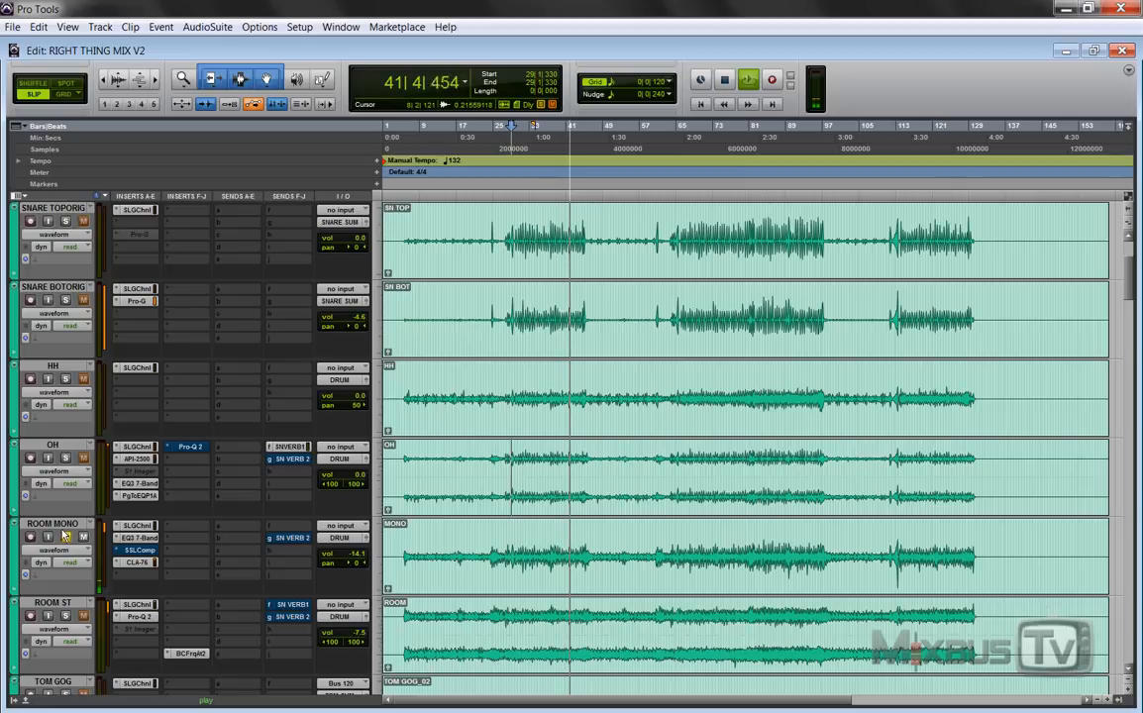
Select the ROOM MONO track and compare its whole insert chain bypassed and active, ending with all inserts active and playback stopped.
left_click(65, 519)
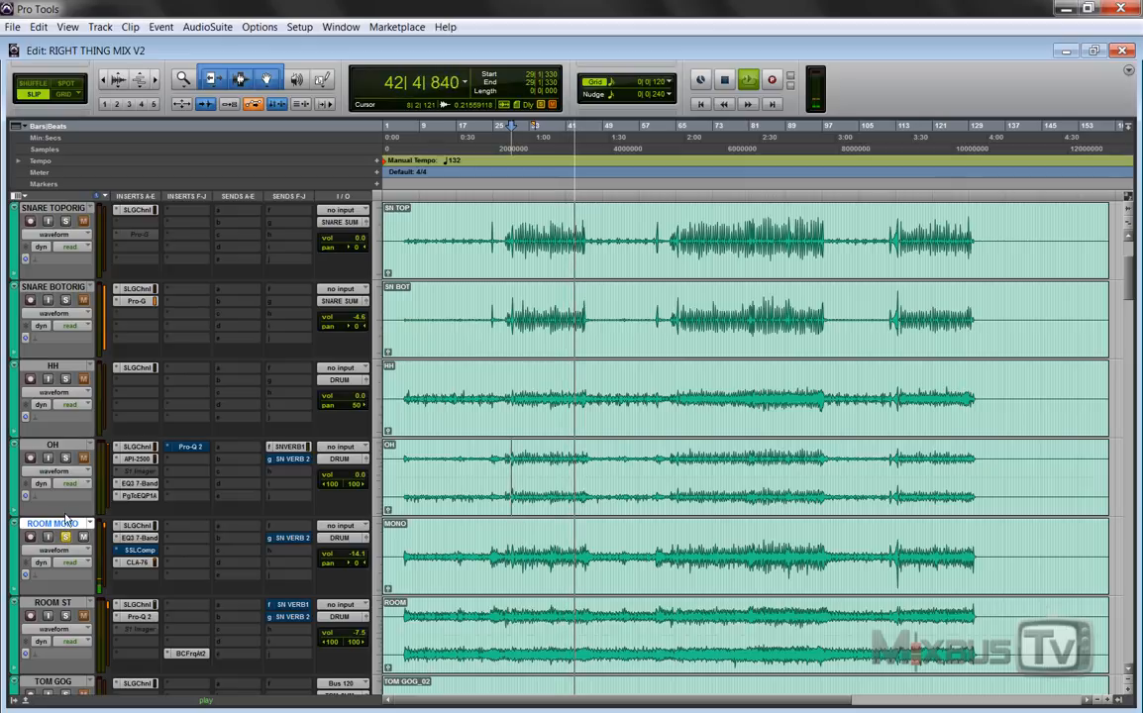
key("shift+a")
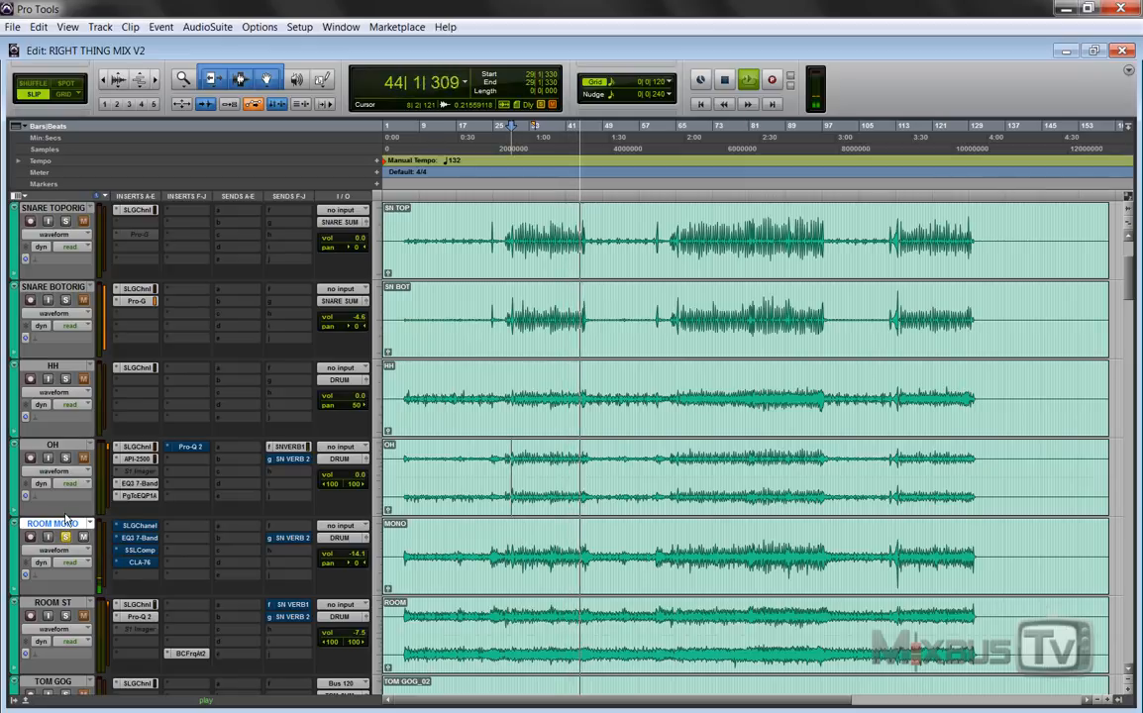
scroll(64, 519, "down", 1)
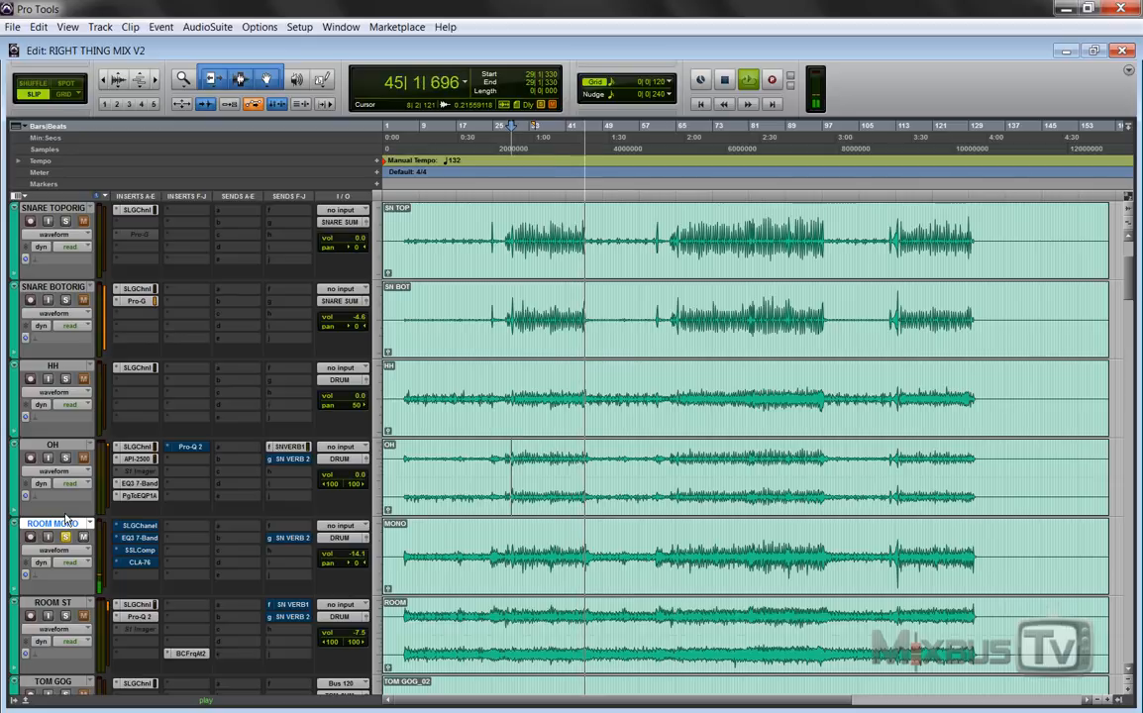
key("shift+a")
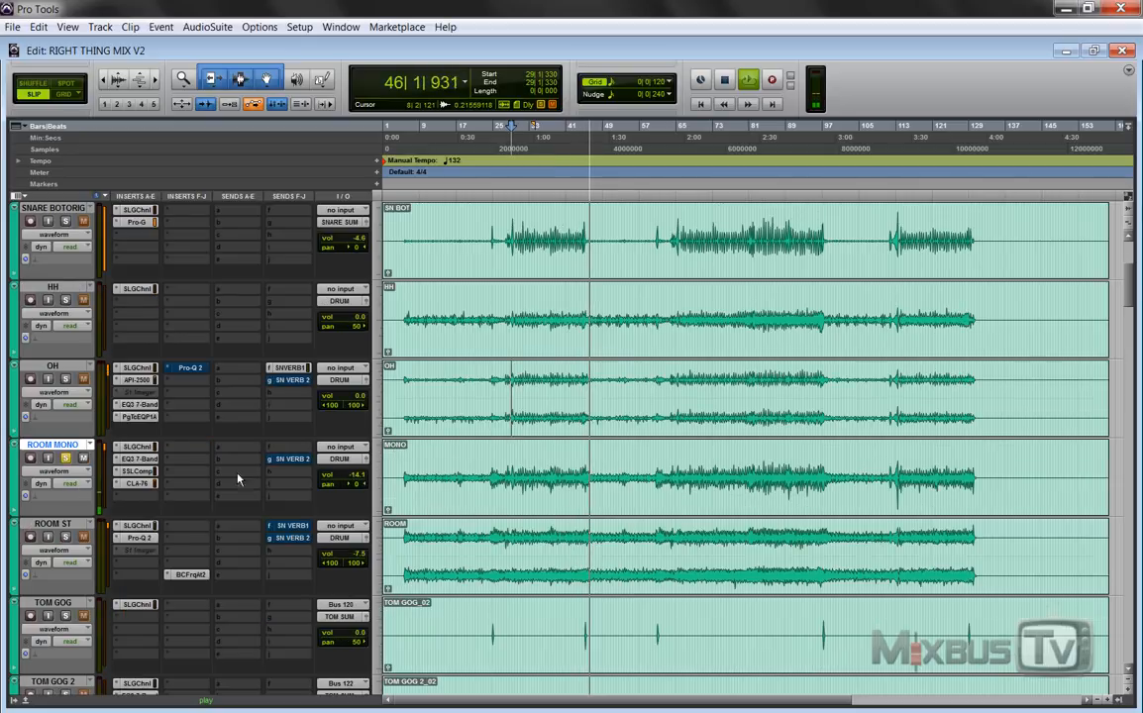
key("space")
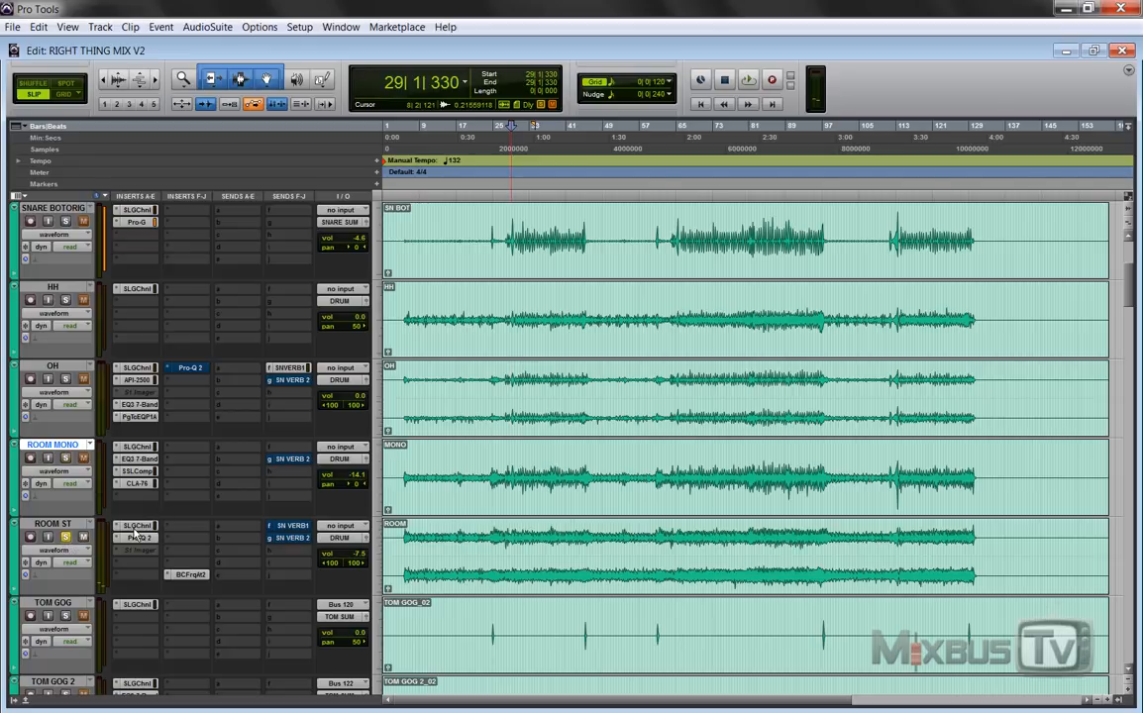
Review the SSL channel and Pro-Q 2 settings on ROOM ST during playback.
left_click(138, 526)
key("space")
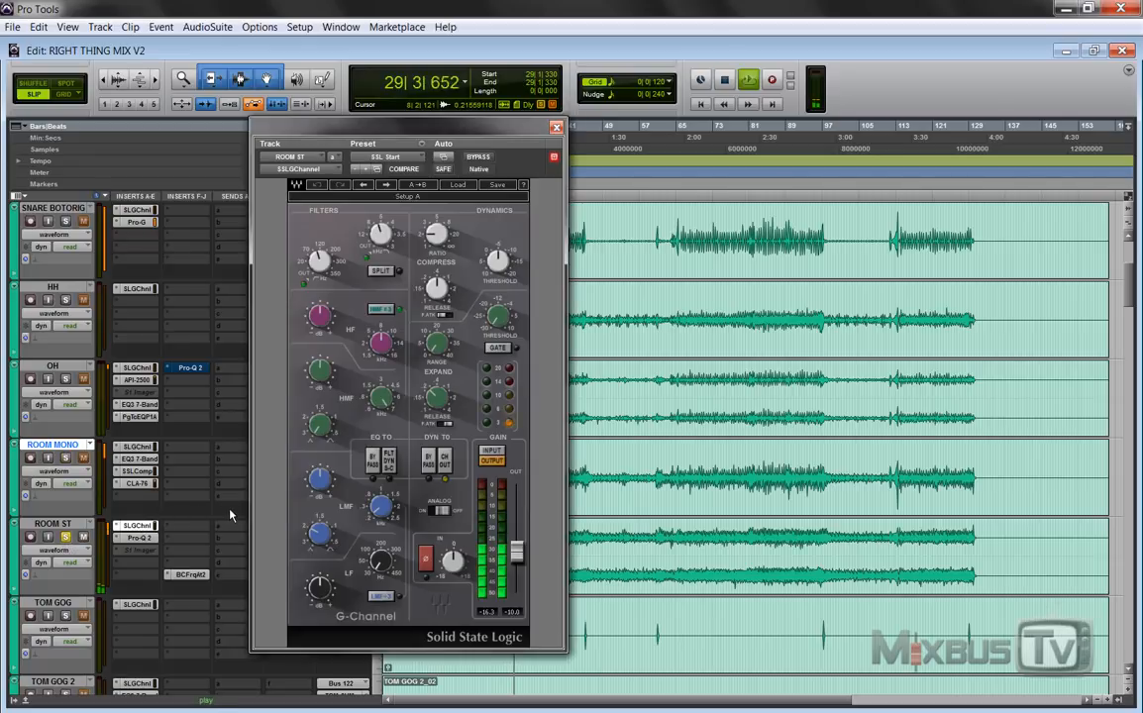
left_click(139, 537)
key("space")
key("space")
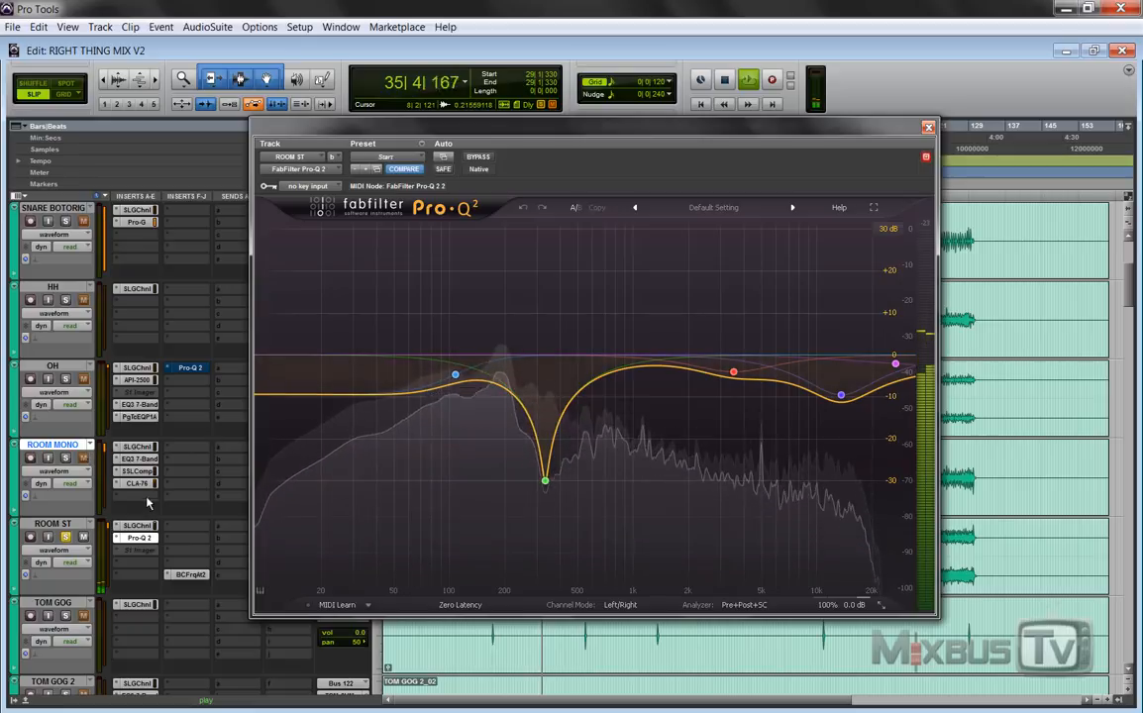
Compare the ROOM ST insert chain bypassed and active, recheck its SSL channel, then close the plug-in window and stop playback.
left_click(67, 525)
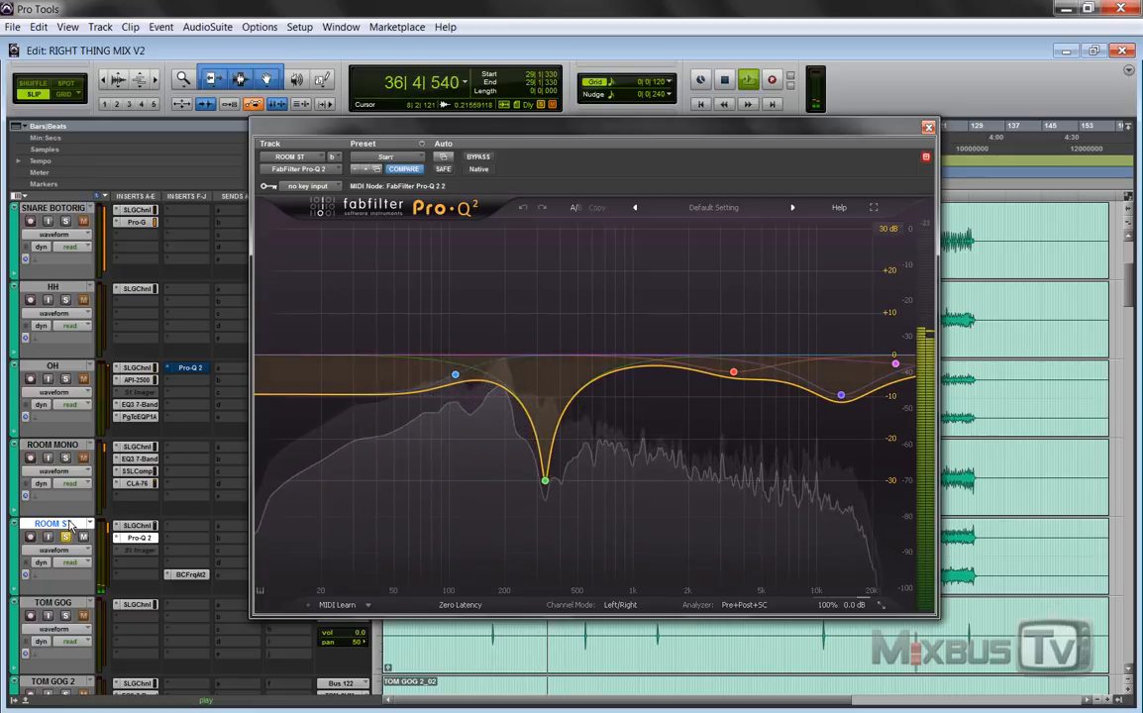
key("shift+a")
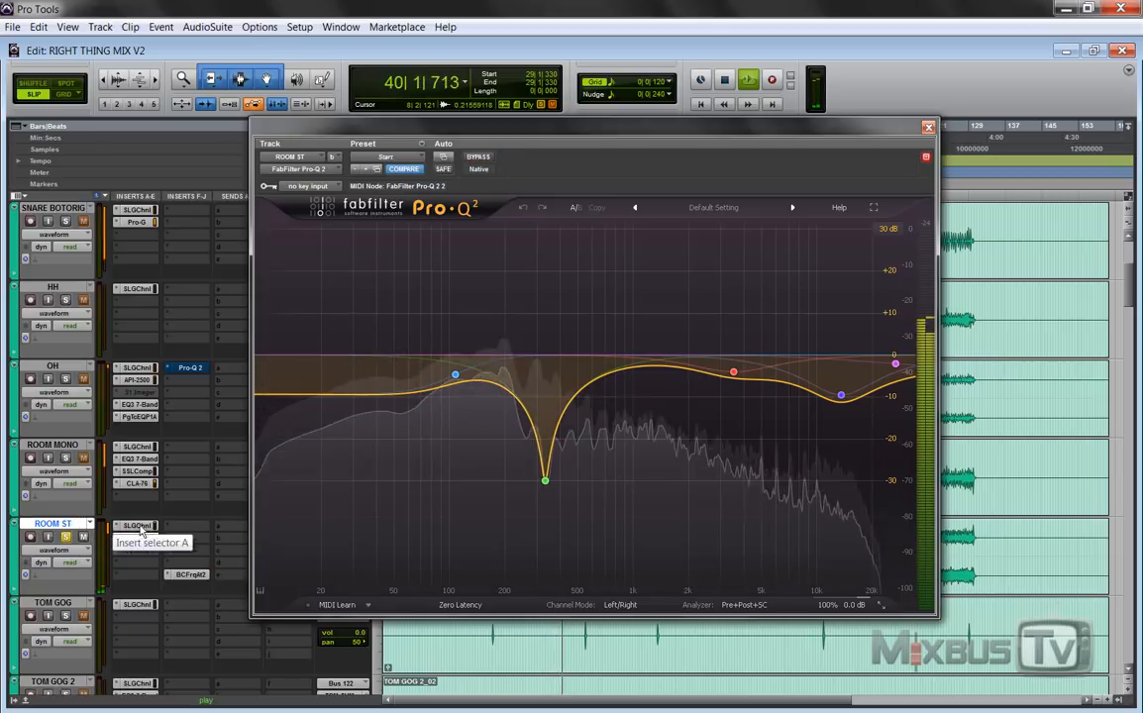
left_click(139, 526)
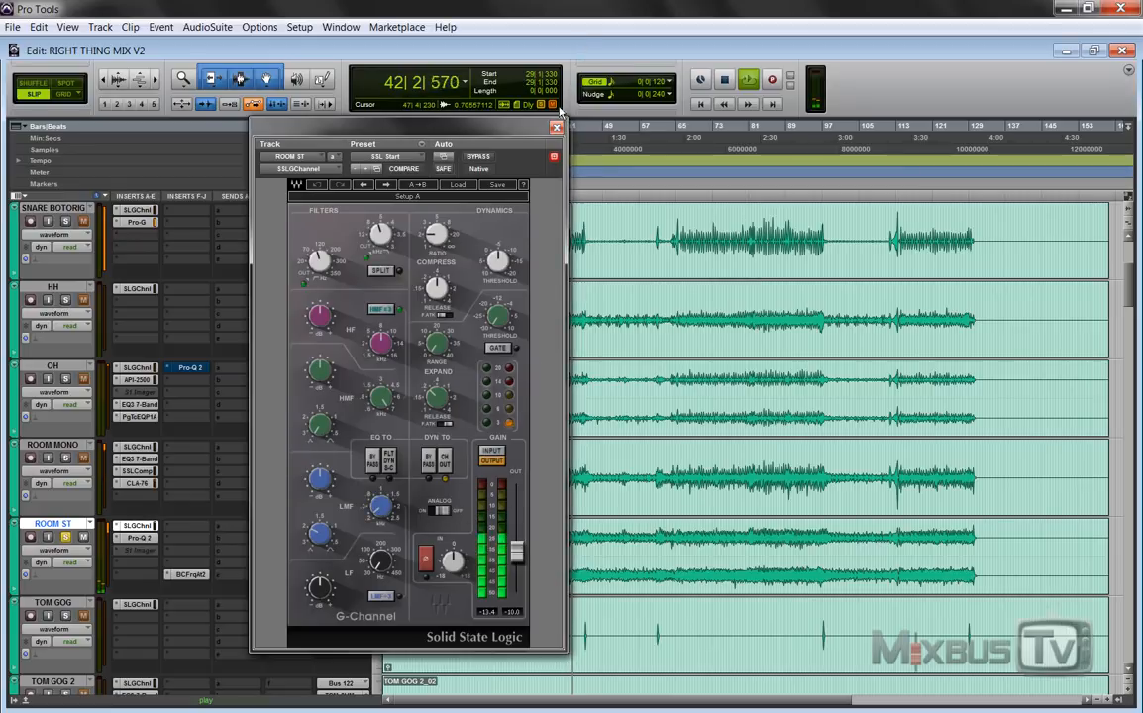
left_click(556, 130)
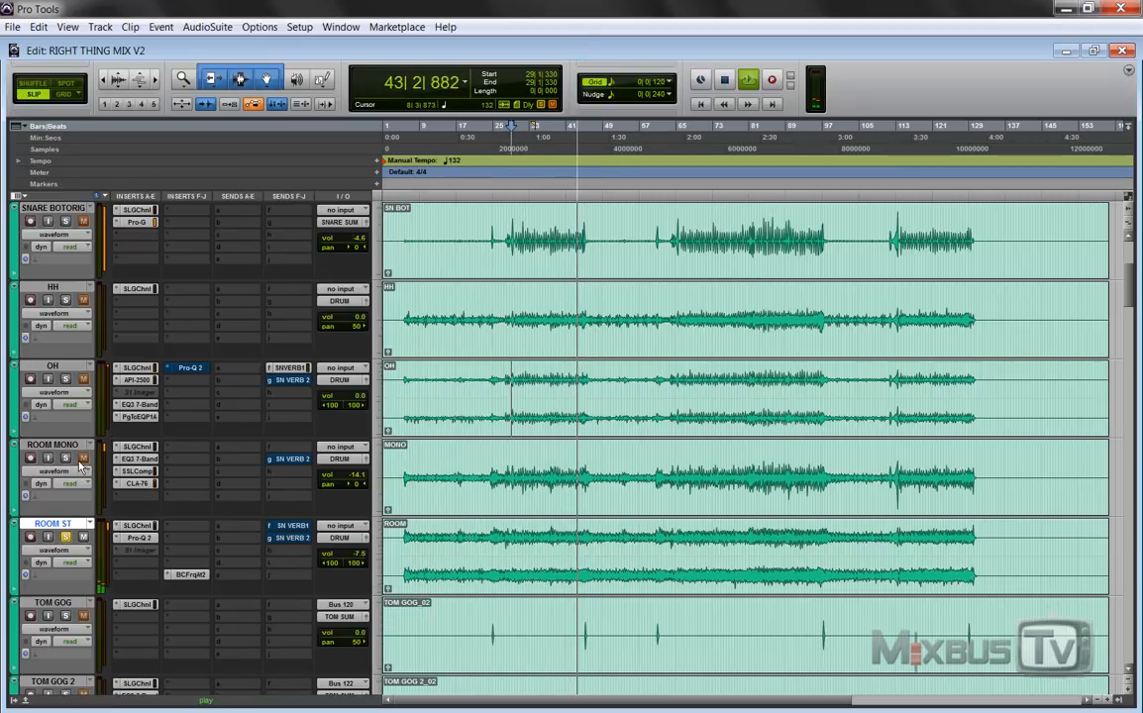
key("space")
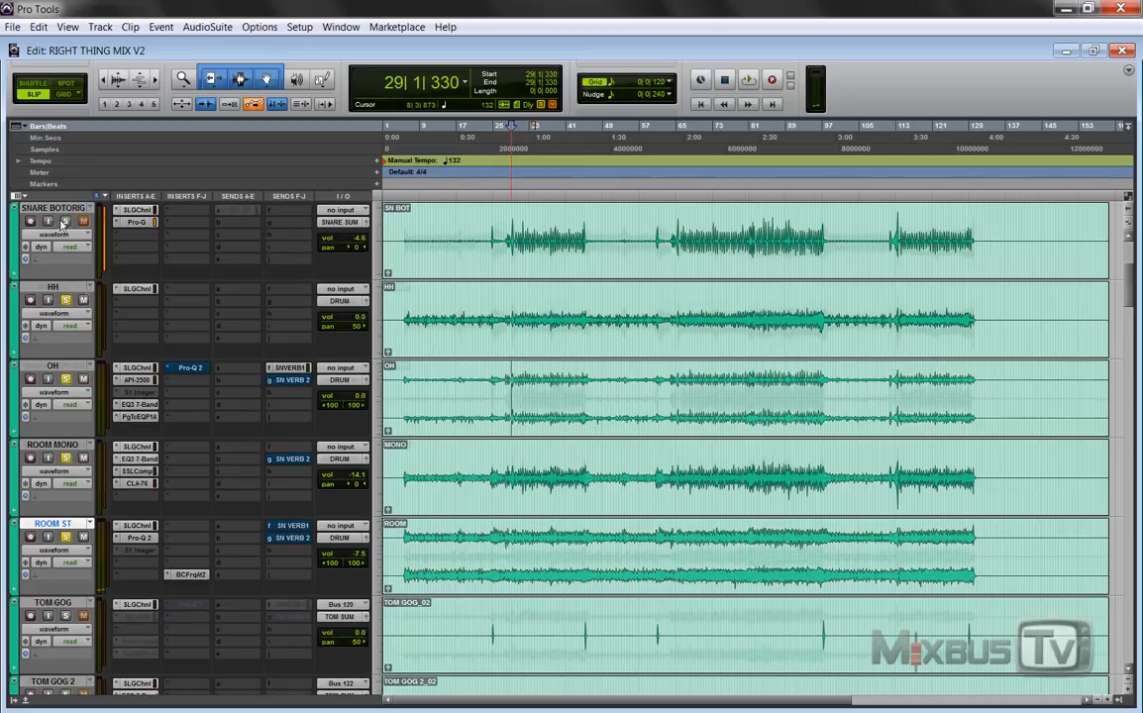
Play the soloed HH, OH, ROOM MONO and ROOM ST tracks together while browsing down to the tom and kick sum tracks.
scroll(119, 357, "down", 1)
key("space")
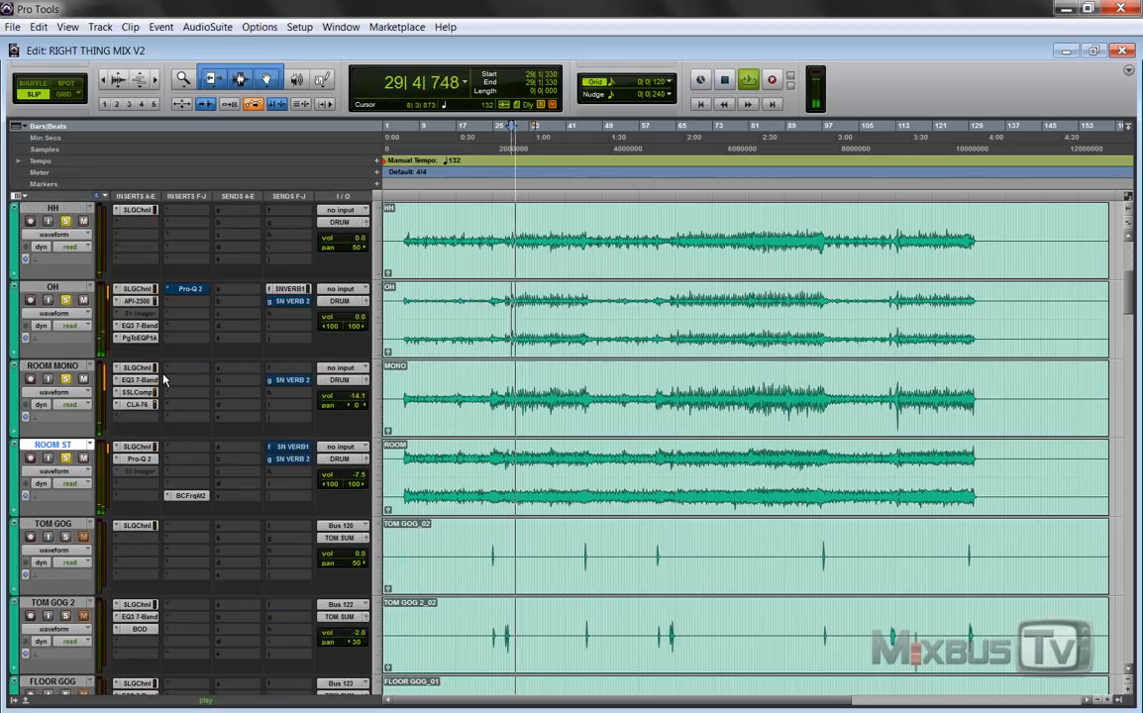
scroll(209, 381, "down", 1)
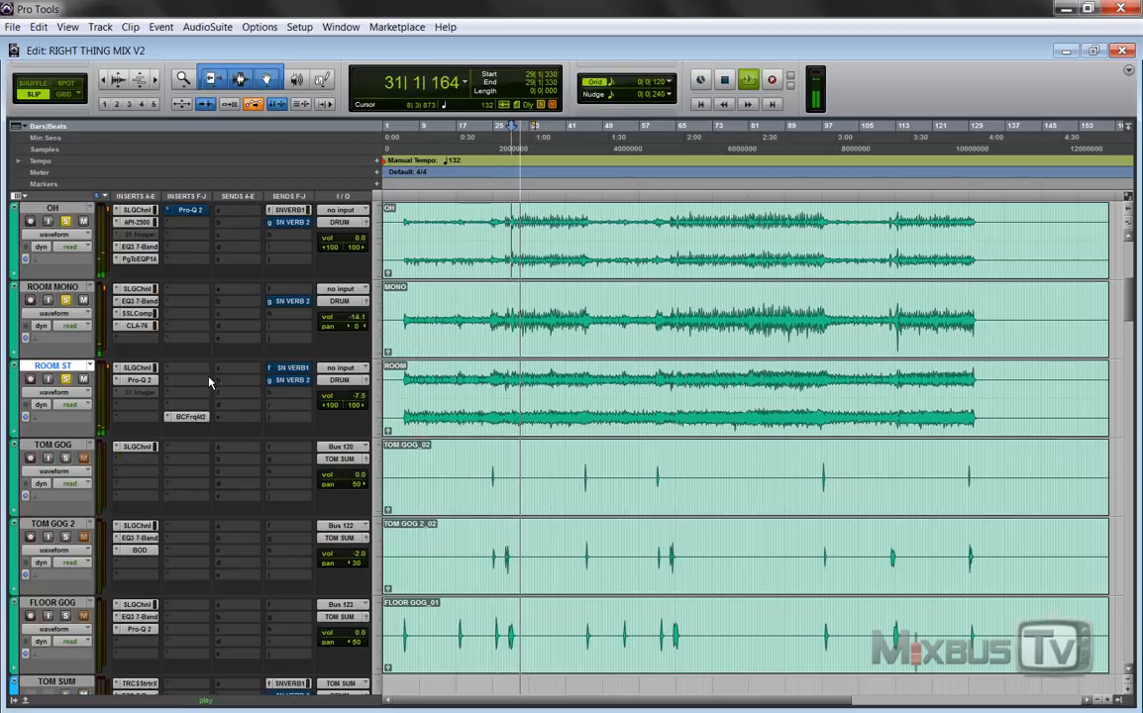
scroll(207, 381, "down", 1)
scroll(207, 382, "down", 1)
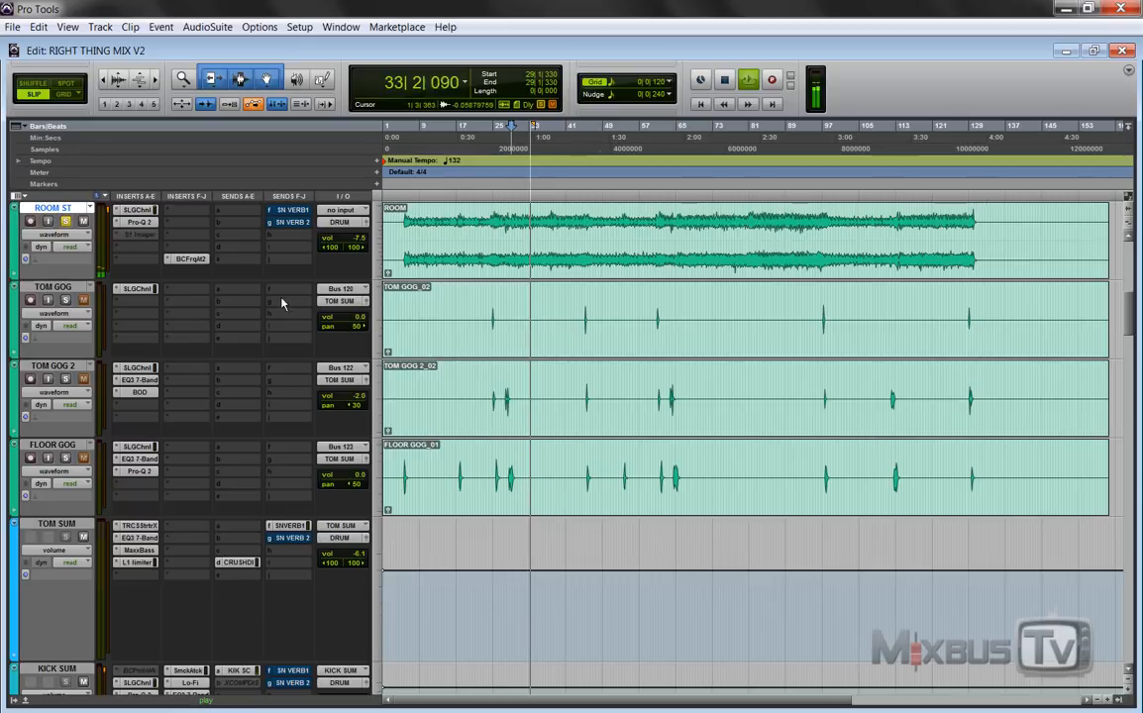
scroll(324, 347, "down", 4)
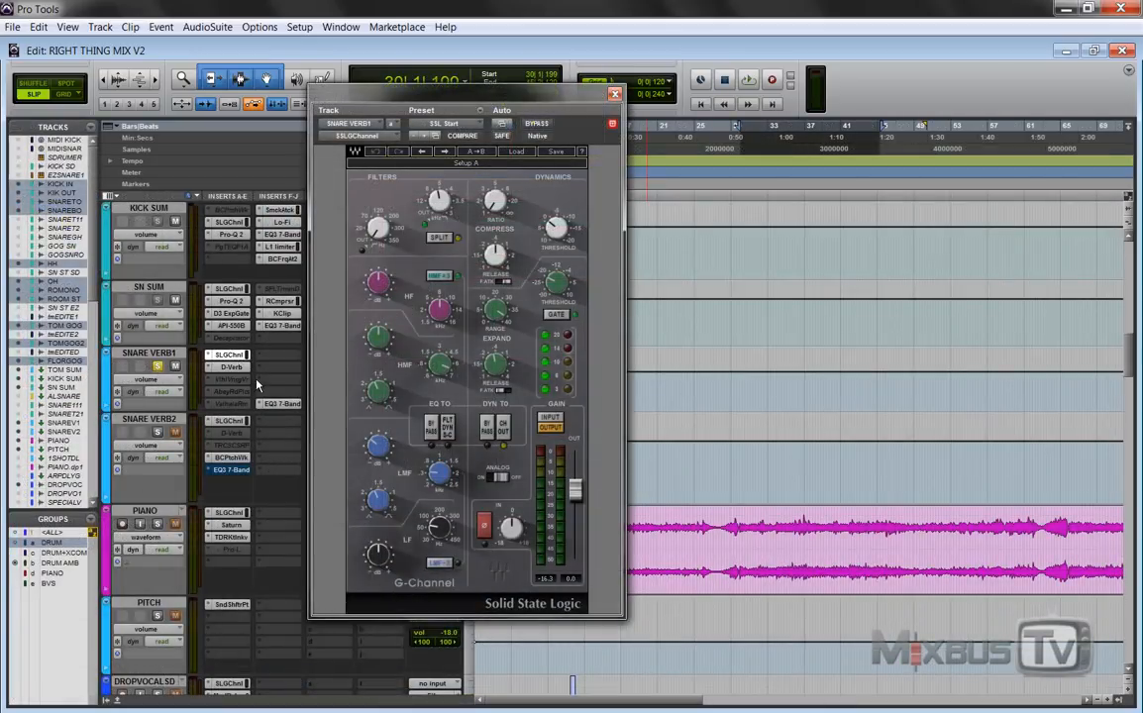
Review the D-Verb settings on SNARE VERB1 during playback, then open its SSL channel and stop playback.
left_click(235, 368)
key("space")
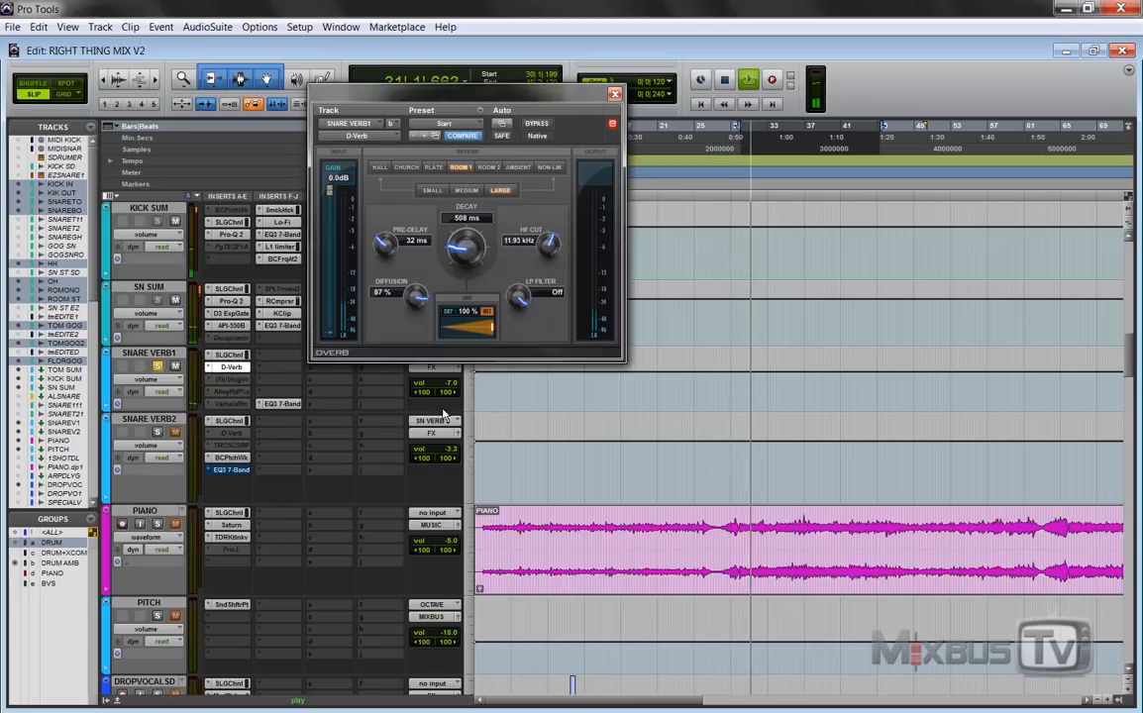
left_click(226, 355)
key("space")
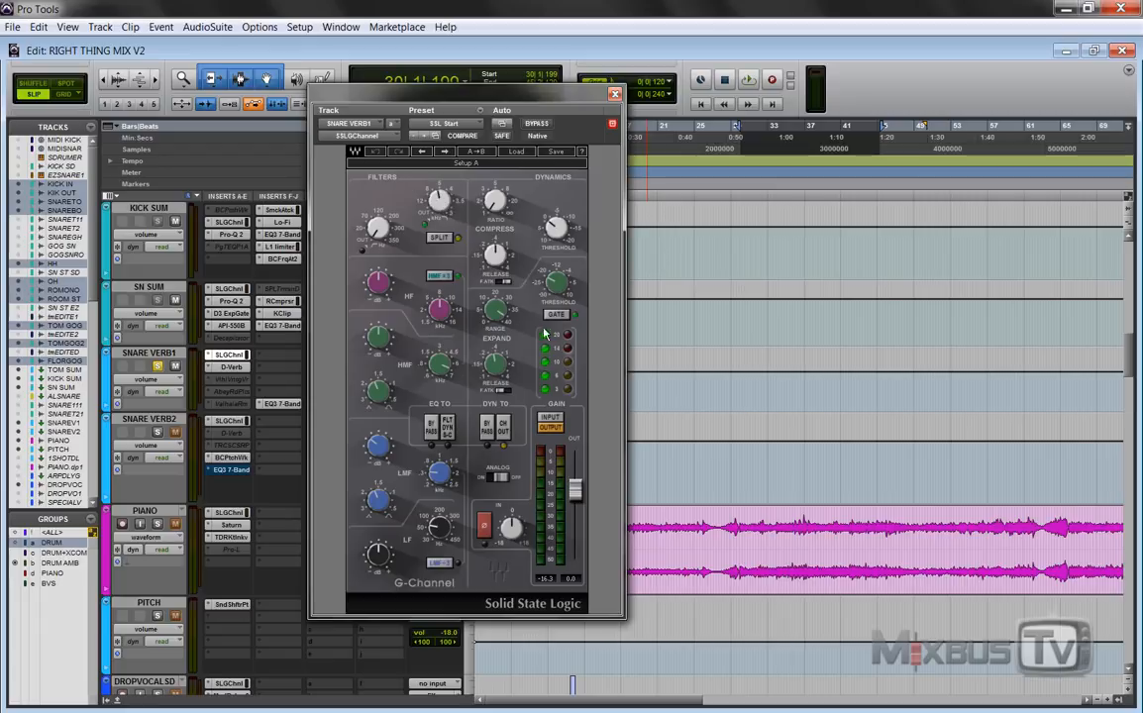
Compare the SSL channel on SNARE VERB1 bypassed and active during playback, ending with it active and playback stopped.
key("space")
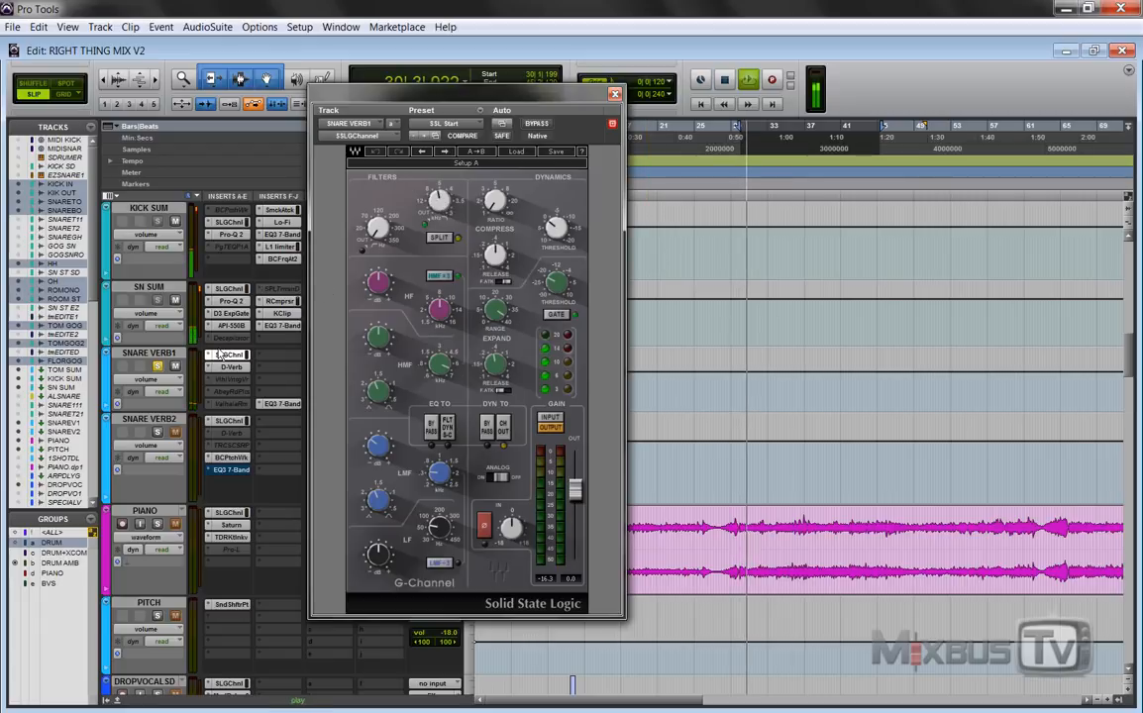
right_click(219, 355)
left_click(247, 360)
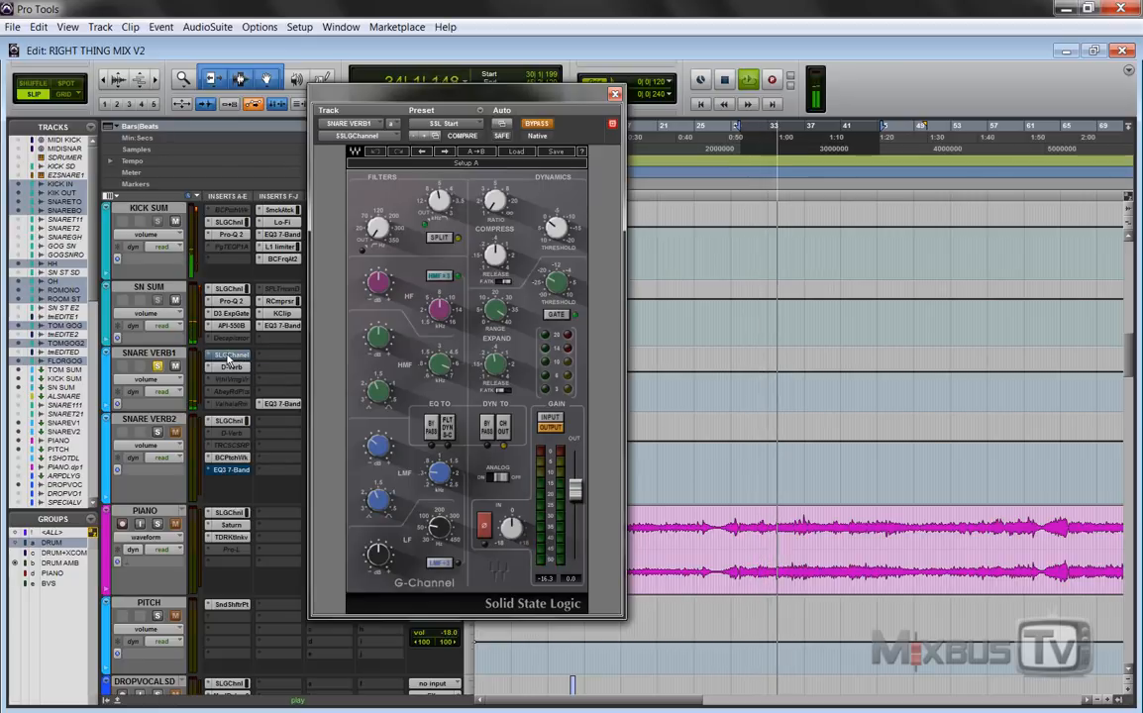
right_click(227, 360)
left_click(243, 362)
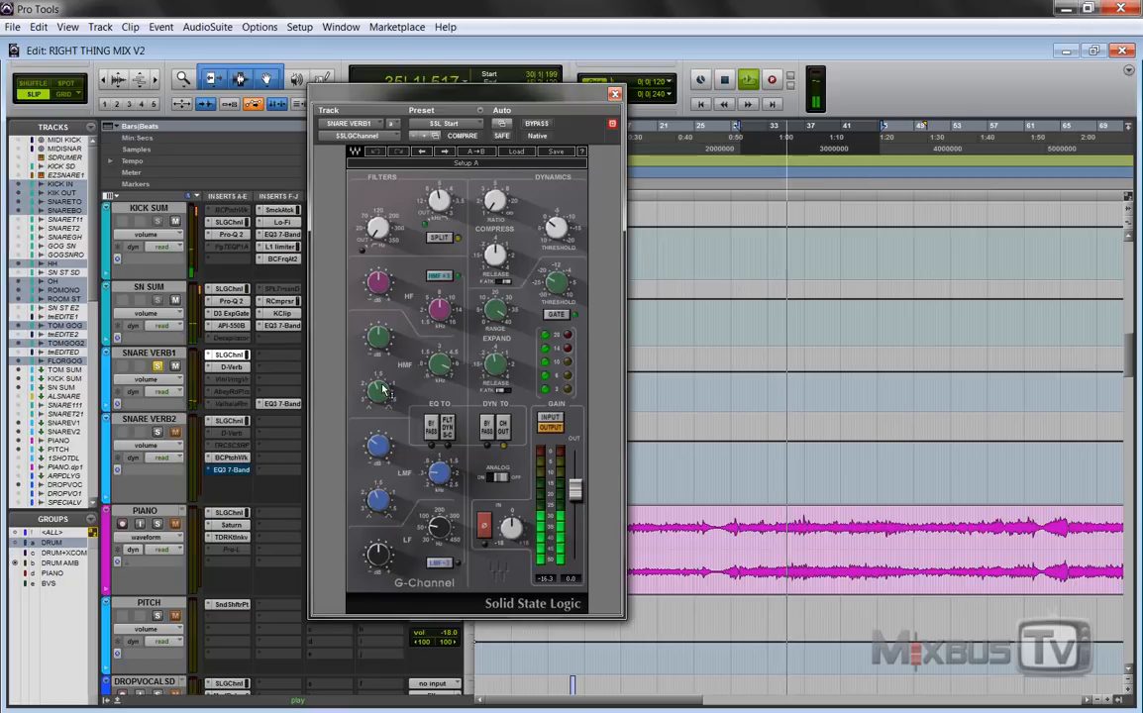
key("space")
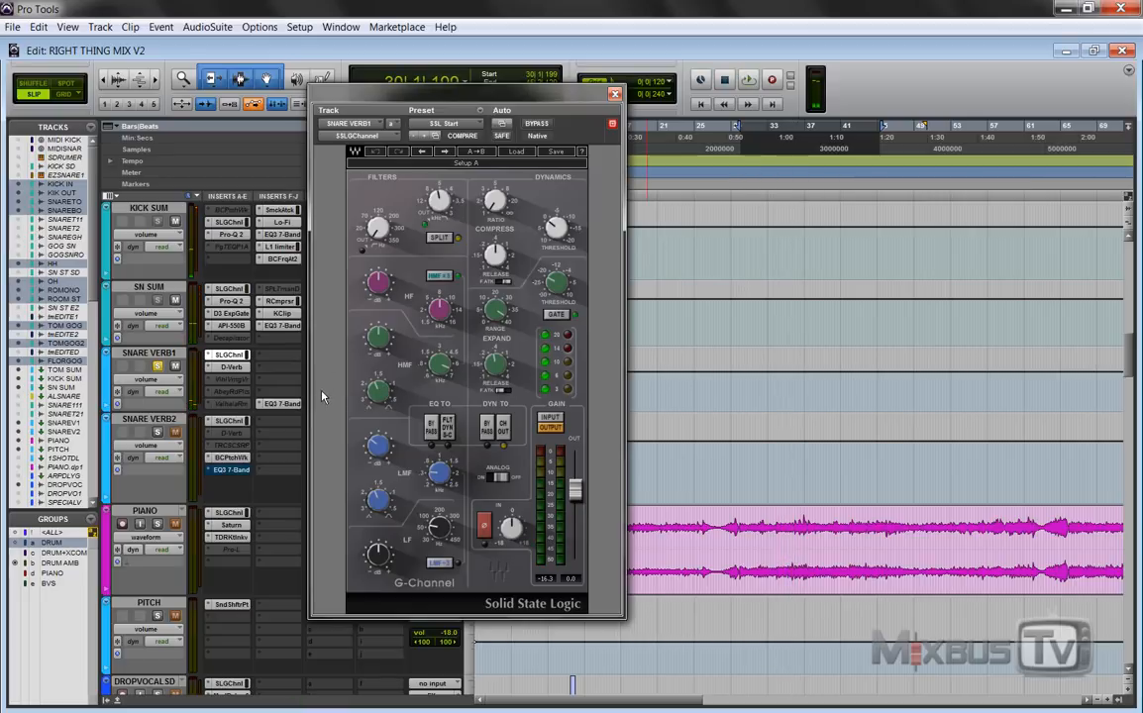
Open the EQ3 7-Band on SNARE VERB1 and compare it bypassed and active during playback, ending with it active.
left_click(291, 405)
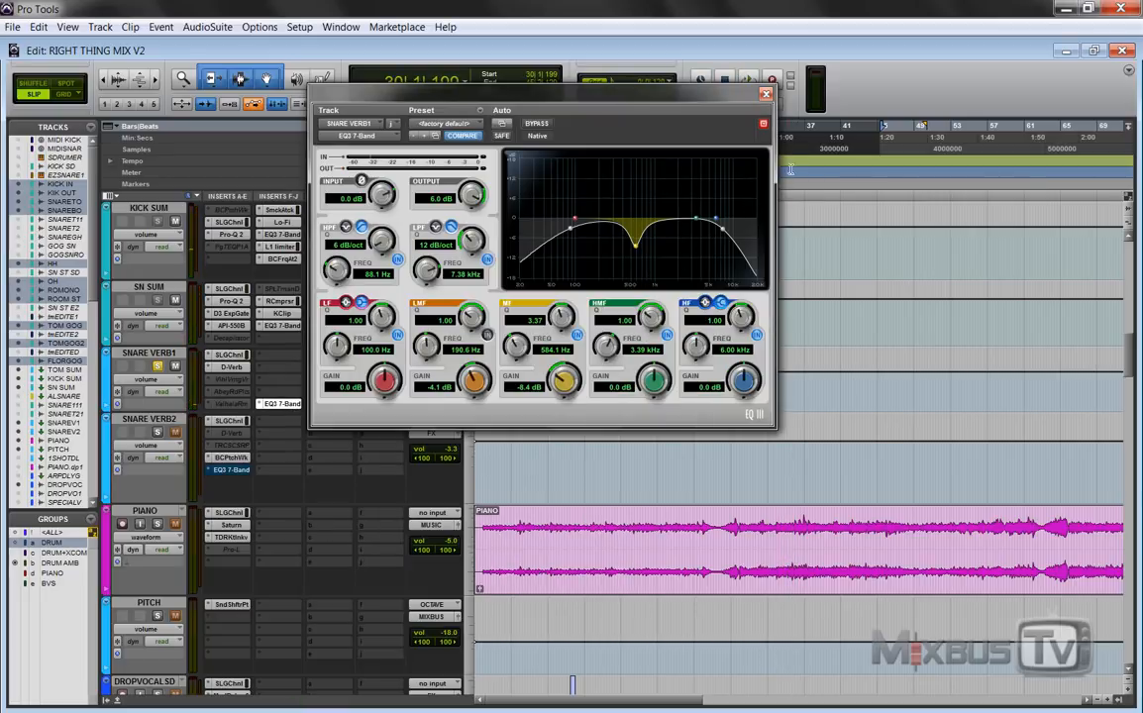
key("space")
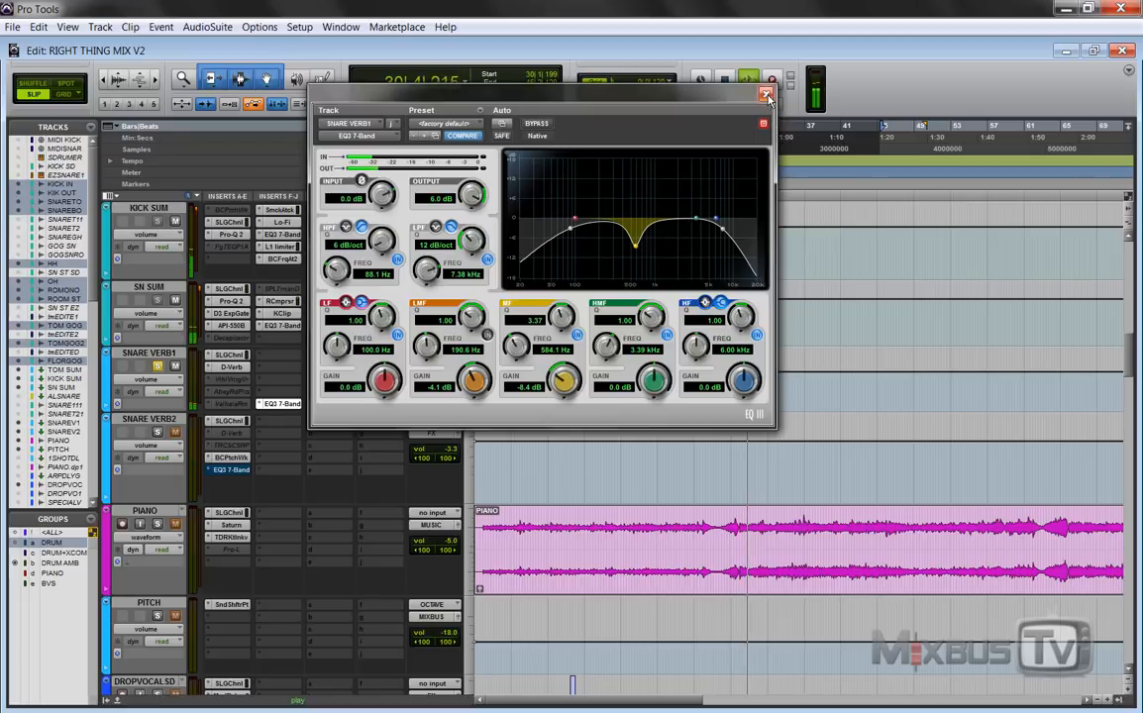
left_click(537, 125)
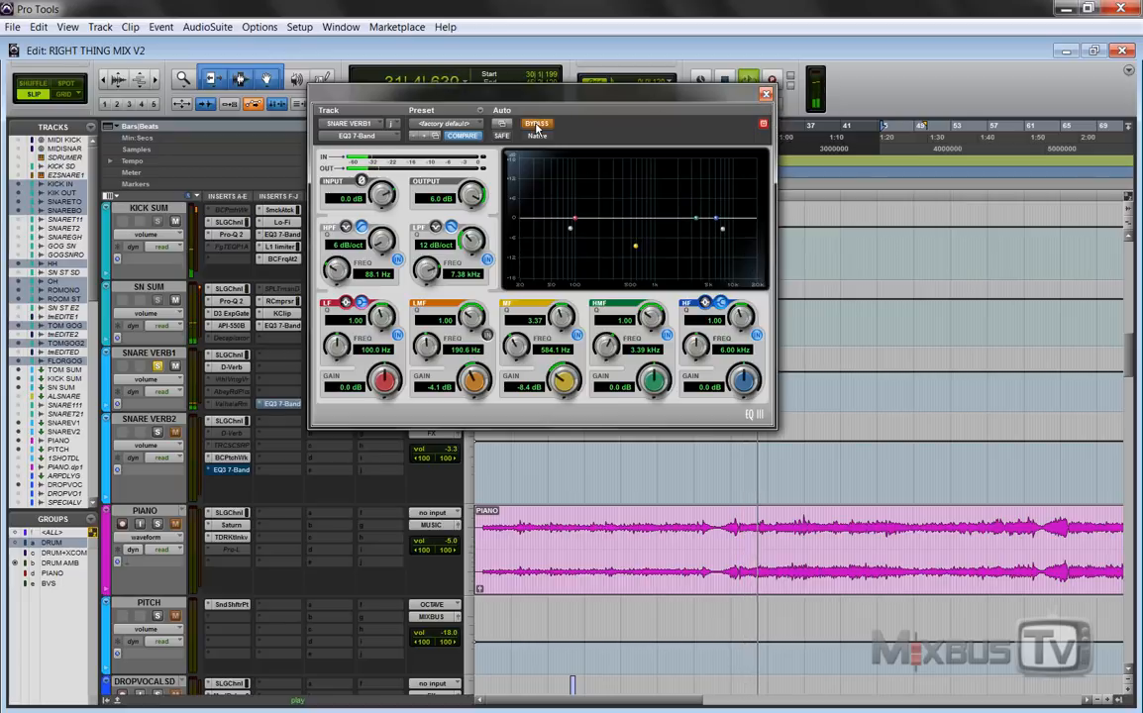
left_click(537, 125)
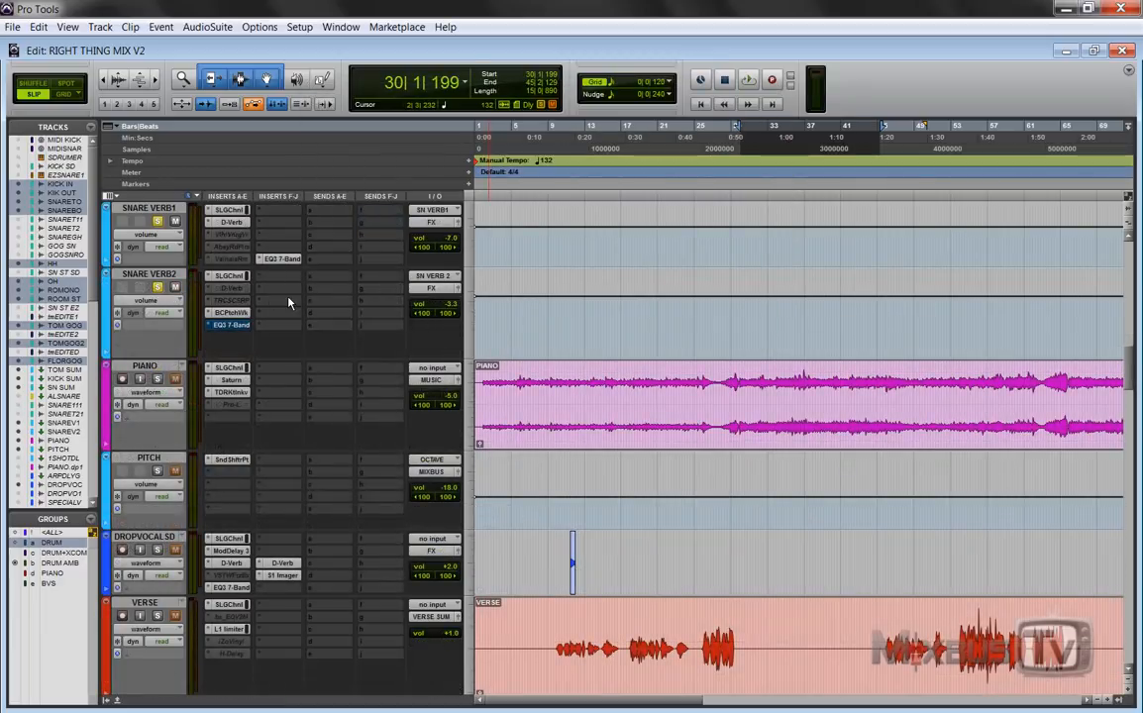
Find the DRUM bus track and review its SSL channel settings during playback.
scroll(288, 303, "down", 10)
scroll(293, 302, "down", 15)
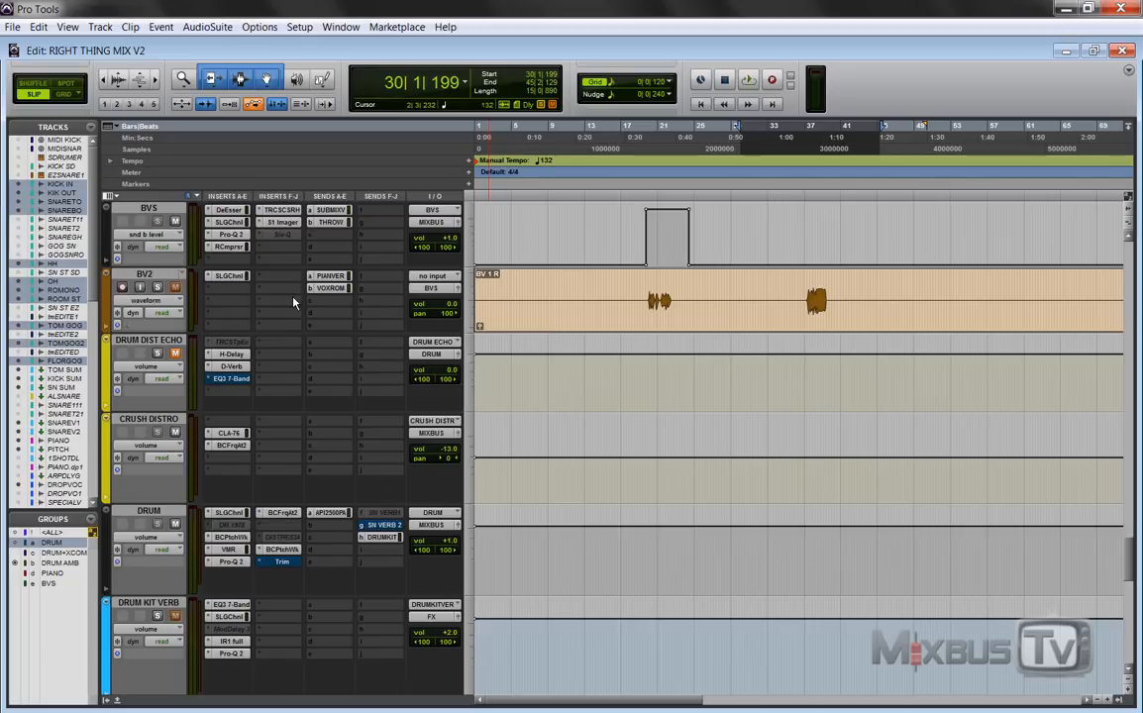
scroll(293, 302, "down", 3)
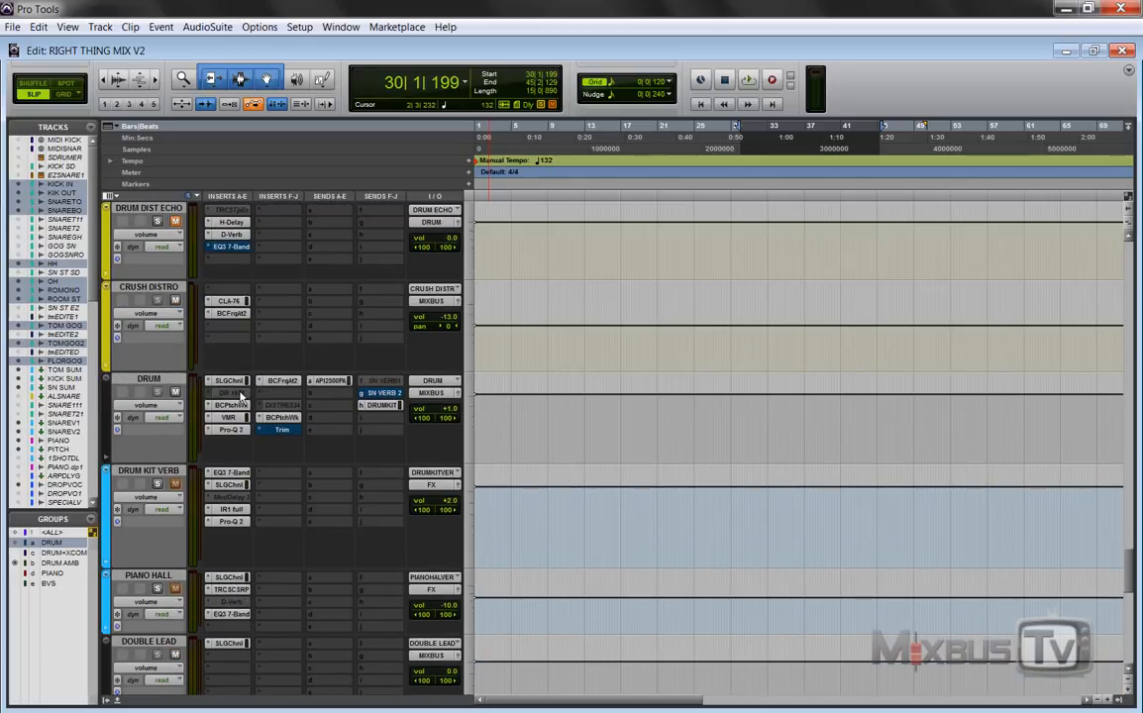
left_click(235, 381)
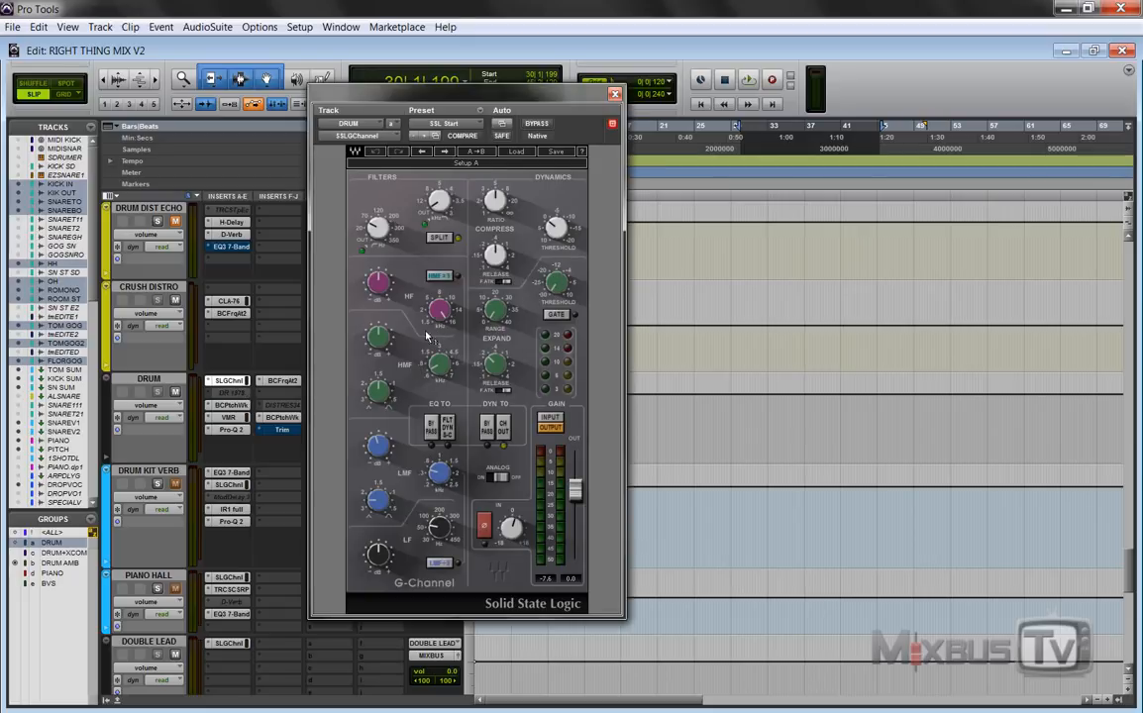
key("space")
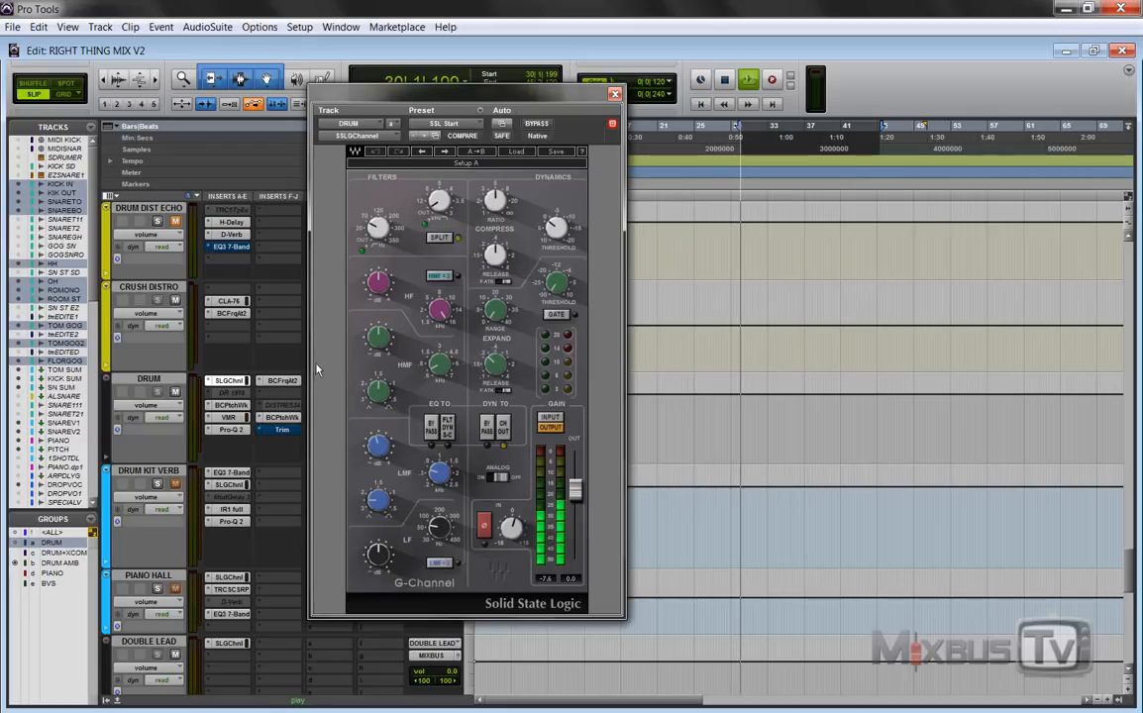
Open the Virtual Mix Rack on the DRUM bus and compare its Revival module bypassed and active during playback, ending with it active.
left_click(231, 417)
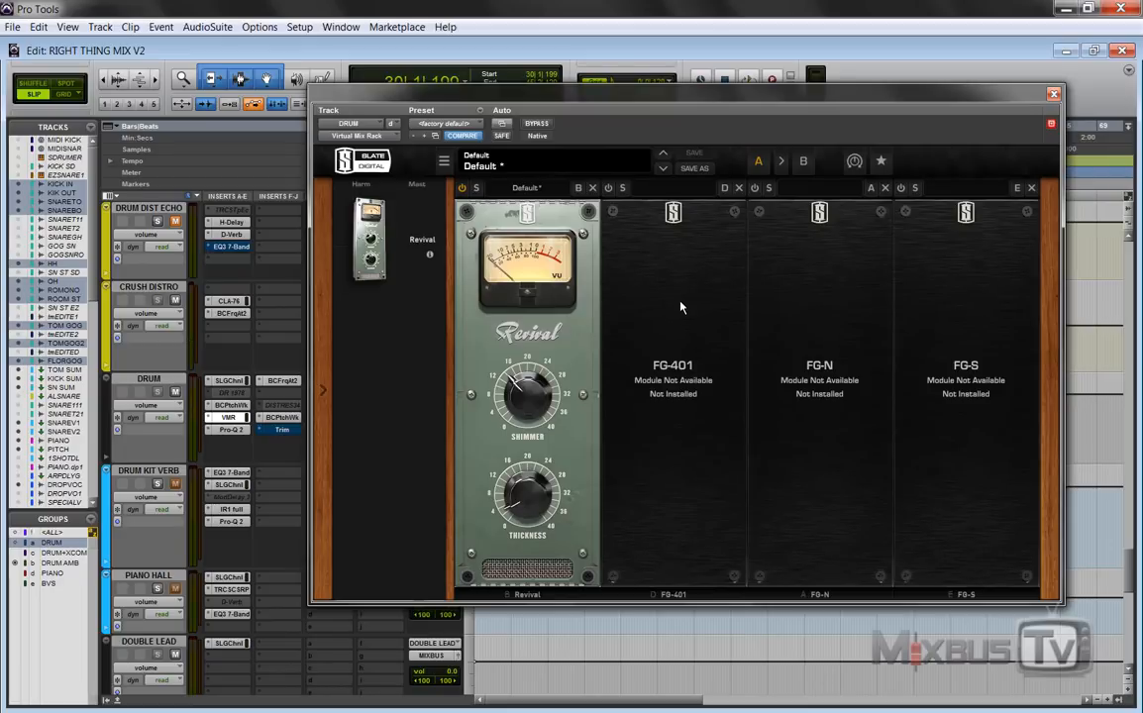
left_click(540, 125)
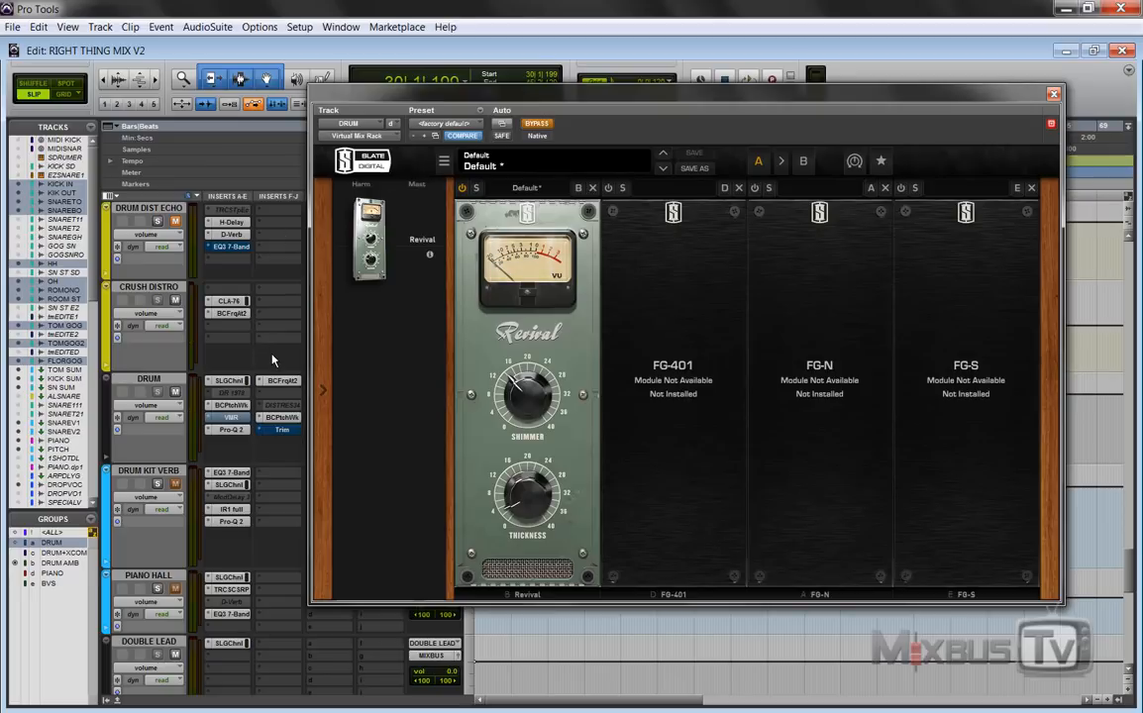
key("space")
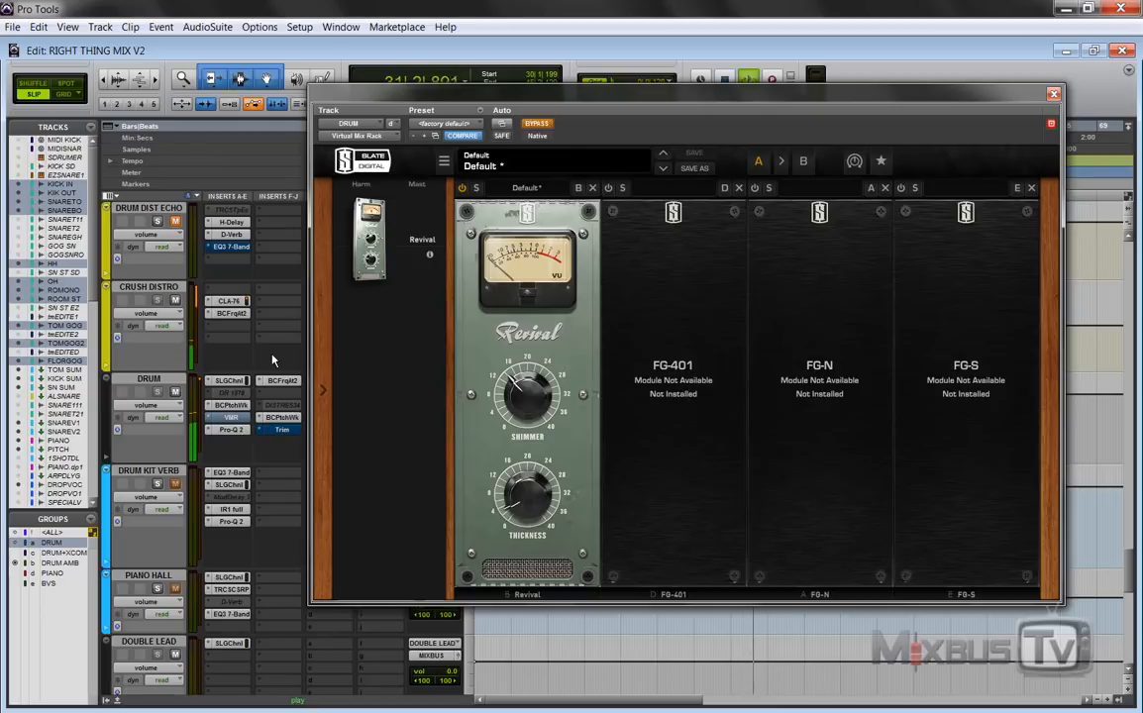
left_click(541, 126)
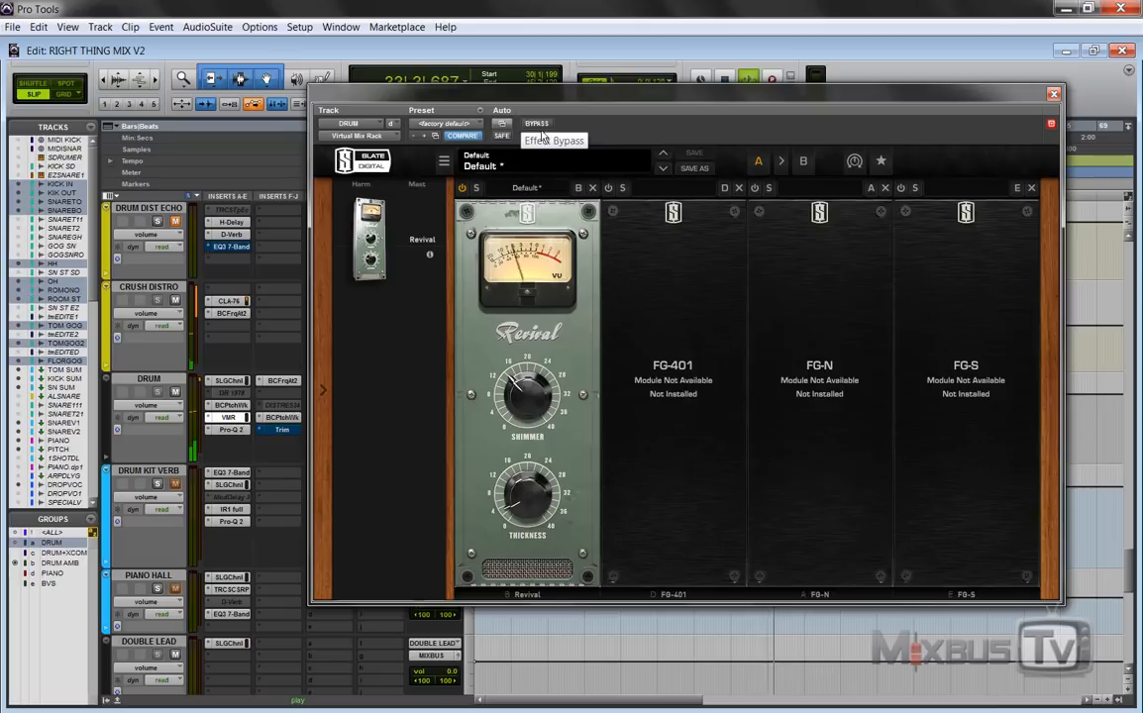
left_click(239, 420, "ctrl")
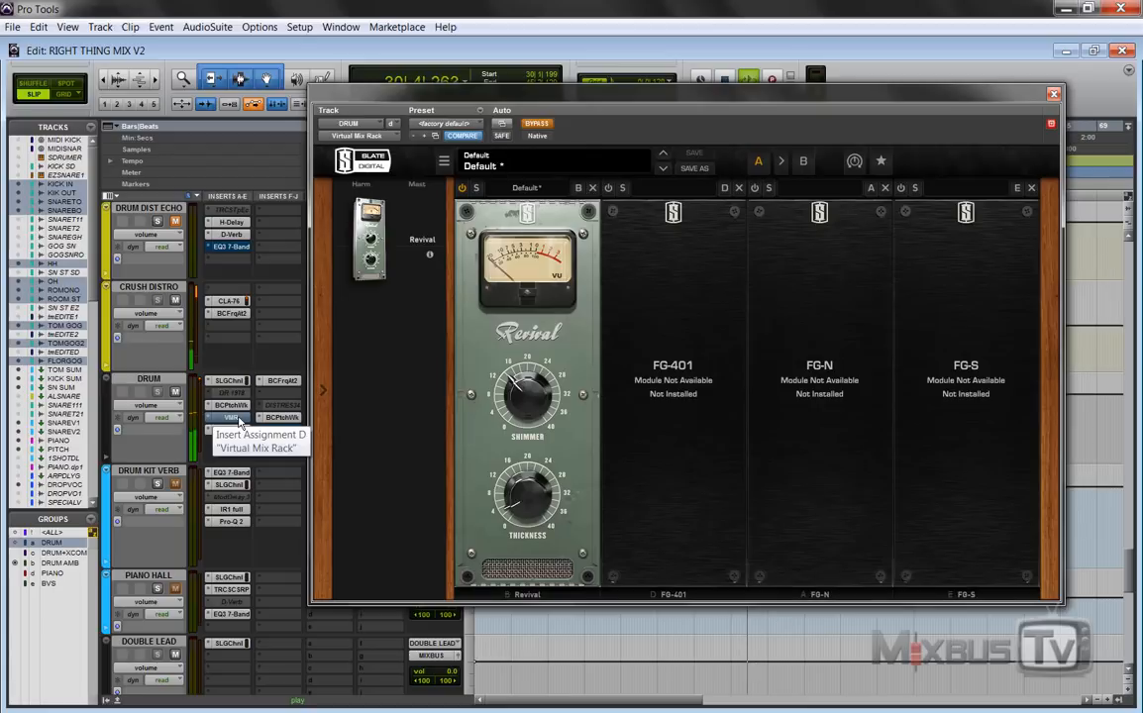
left_click(238, 420)
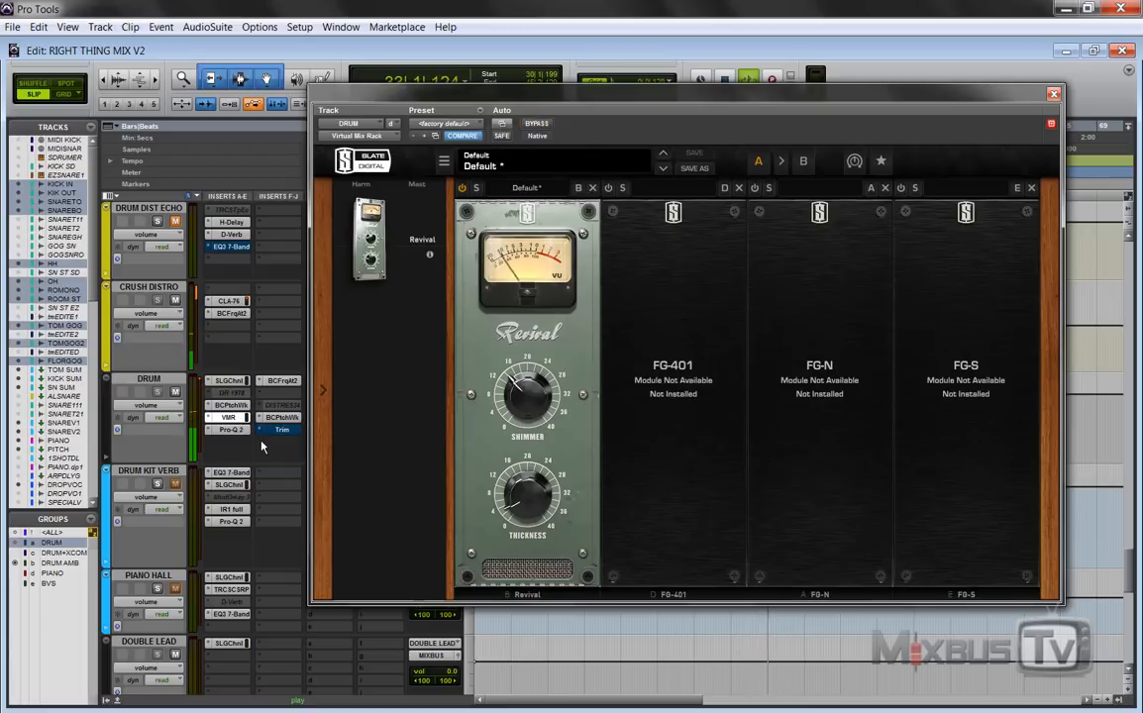
left_click(242, 421, "ctrl")
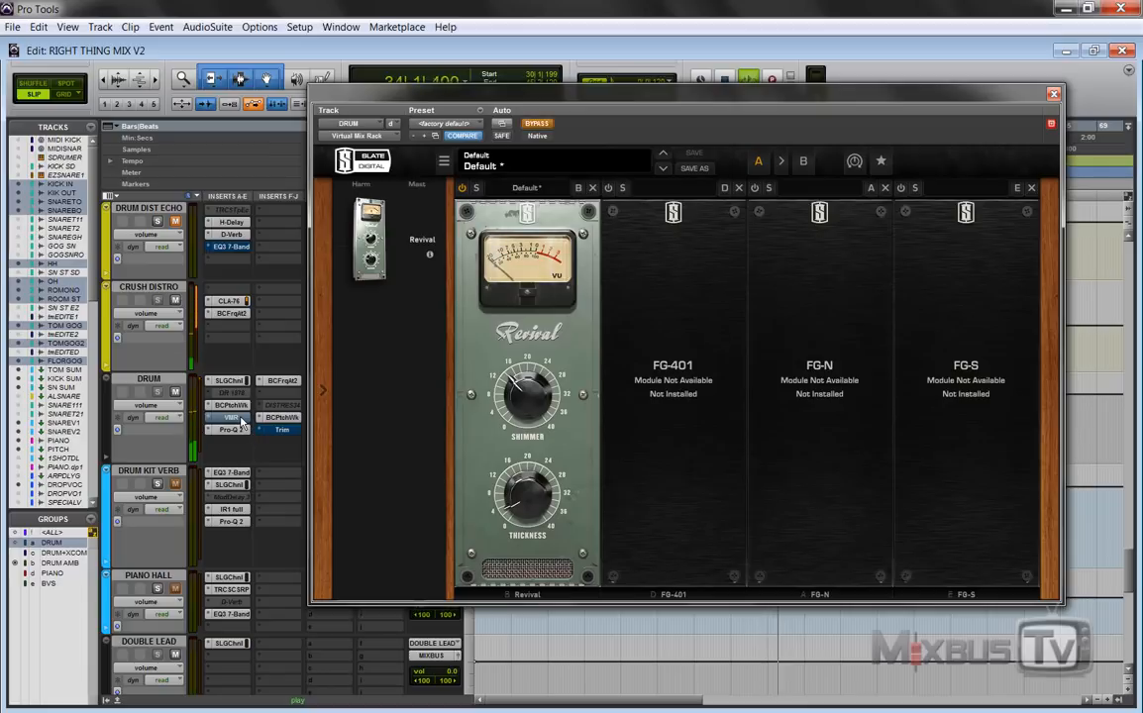
left_click(243, 421, "ctrl")
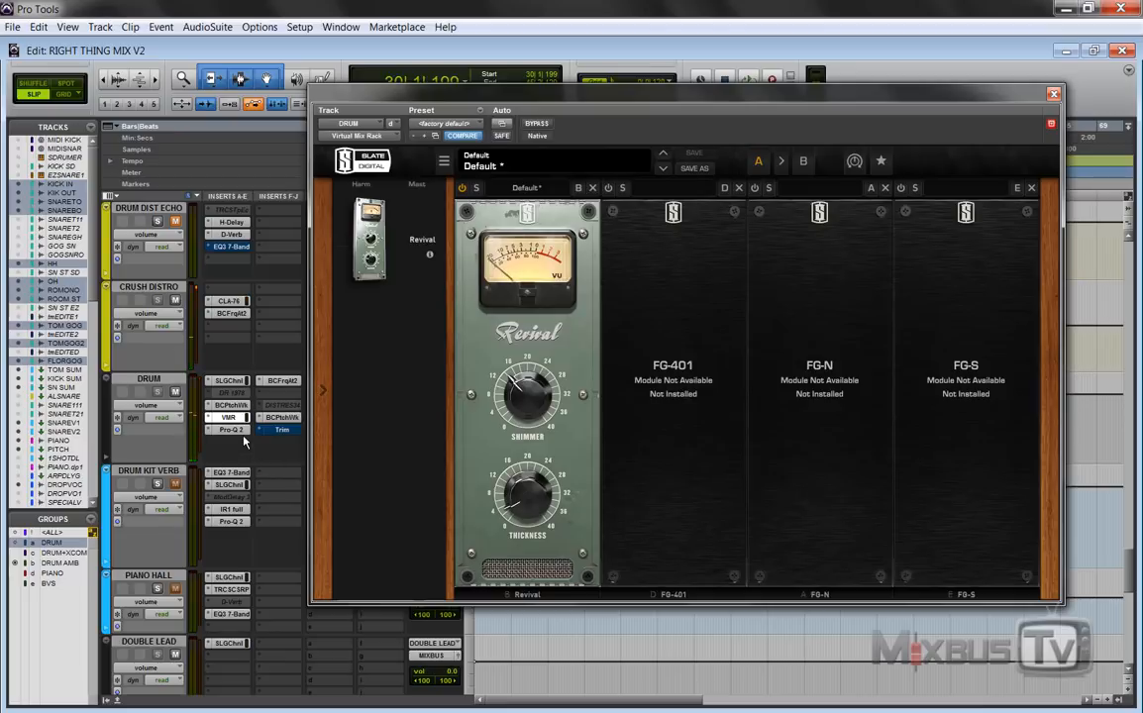
Review the Pro-Q 2 curve on the DRUM bus during playback, close the plug-in window and restart playback from the selection start.
left_click(231, 431)
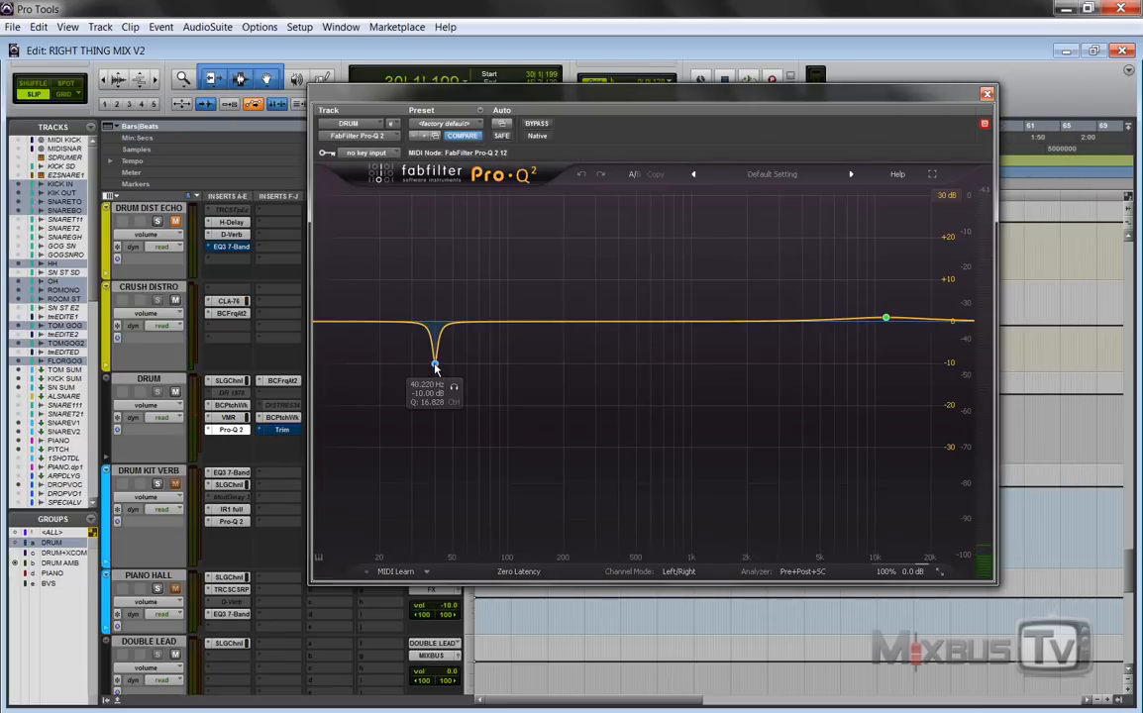
key("space")
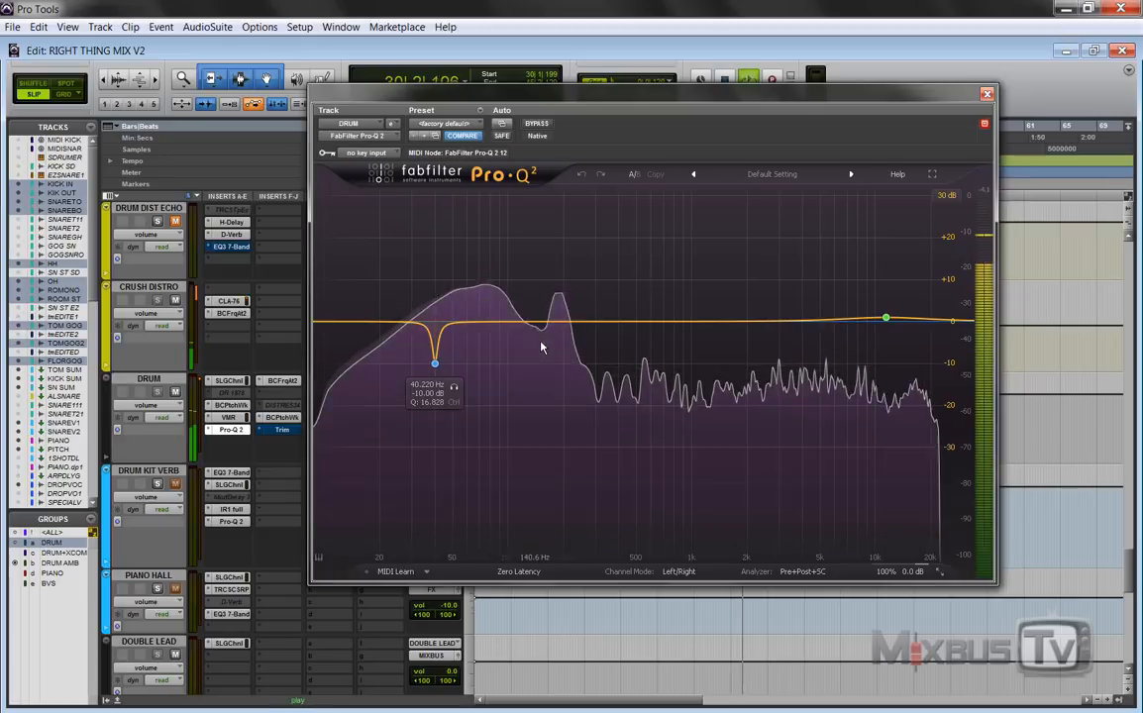
left_click(987, 94)
key("space")
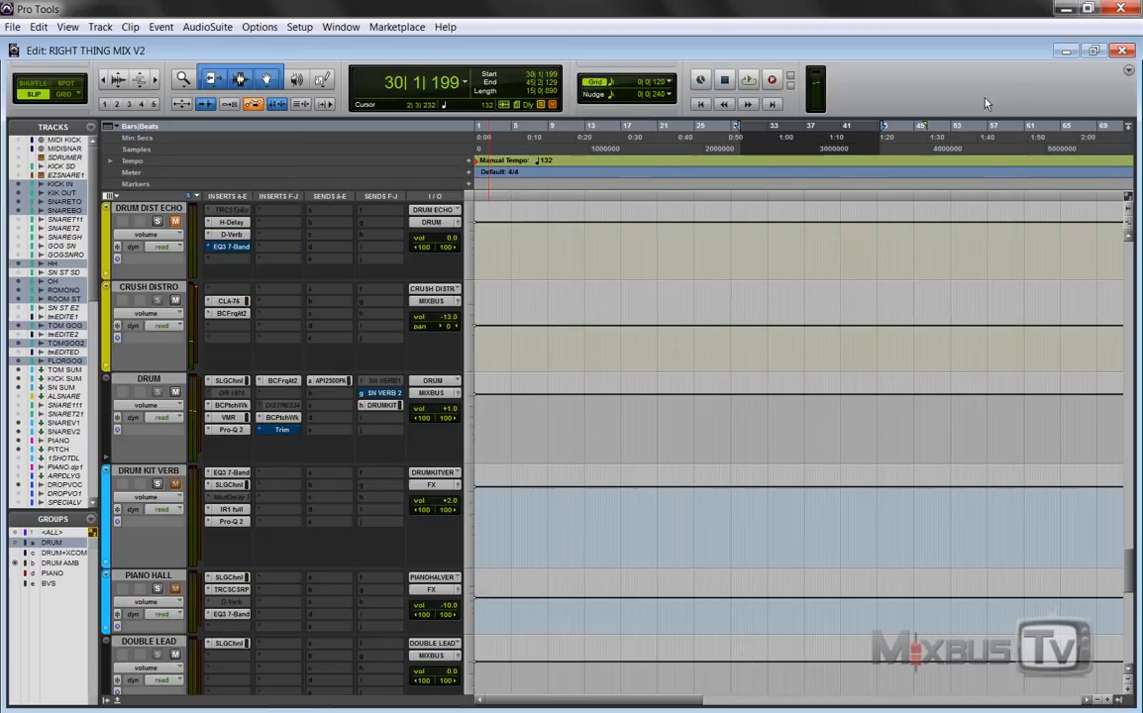
key("space")
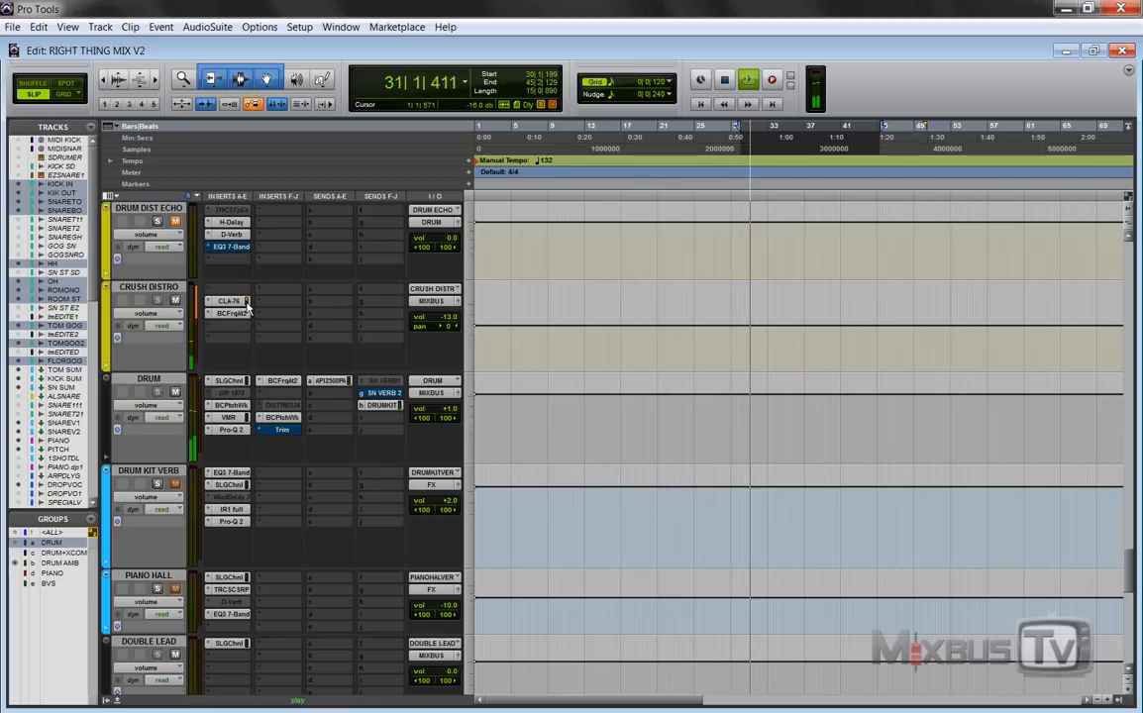
Review the CLA-76 compressor settings on the CRUSH DISTRO track and play the selection.
left_click(228, 300)
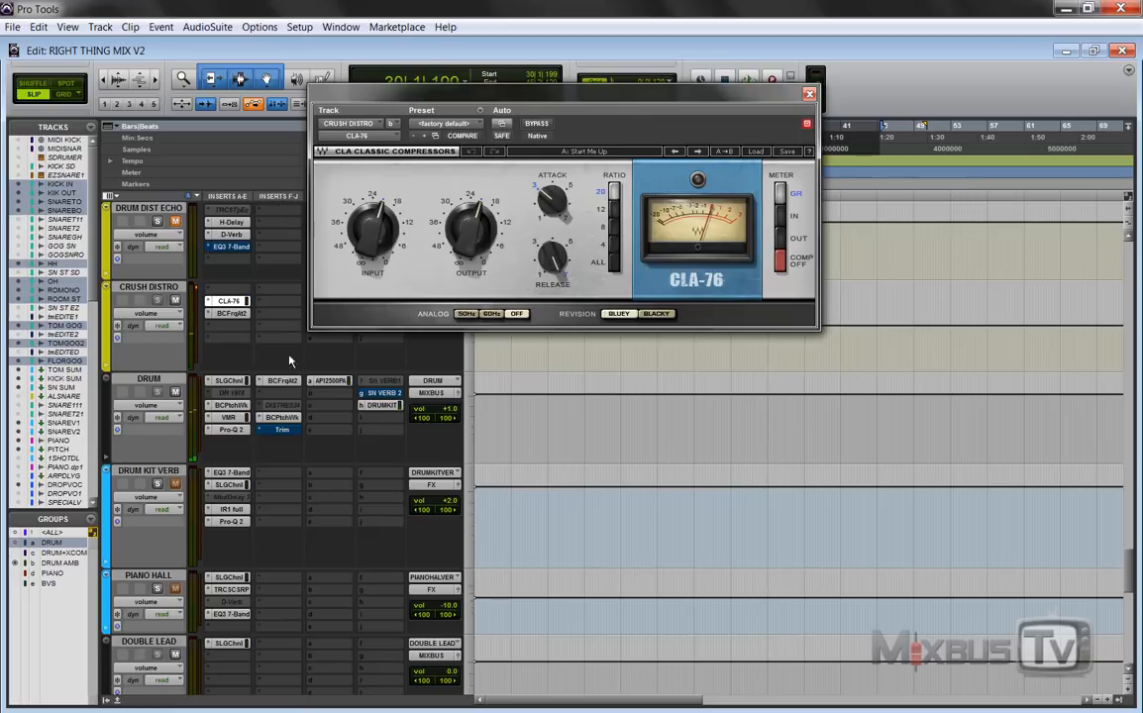
scroll(412, 366, "up", 2)
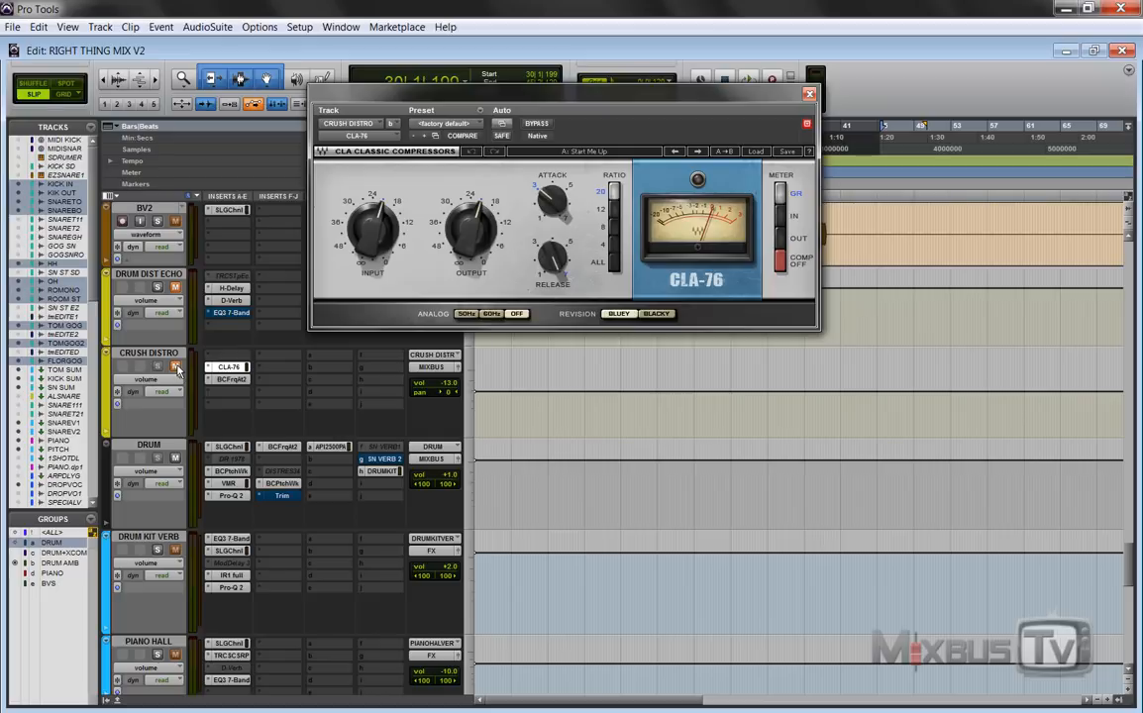
key("space")
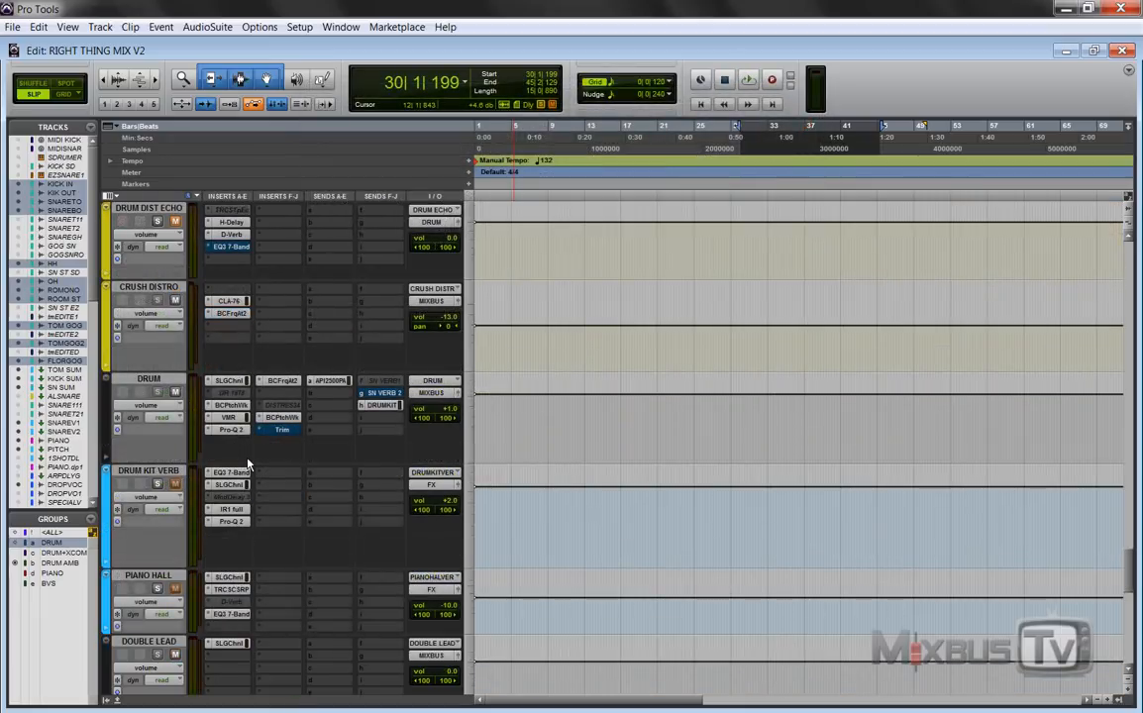
Solo the DRUM KIT VERB track and review its SSL channel and IR-1 reverb settings during playback.
left_click(156, 483)
key("space")
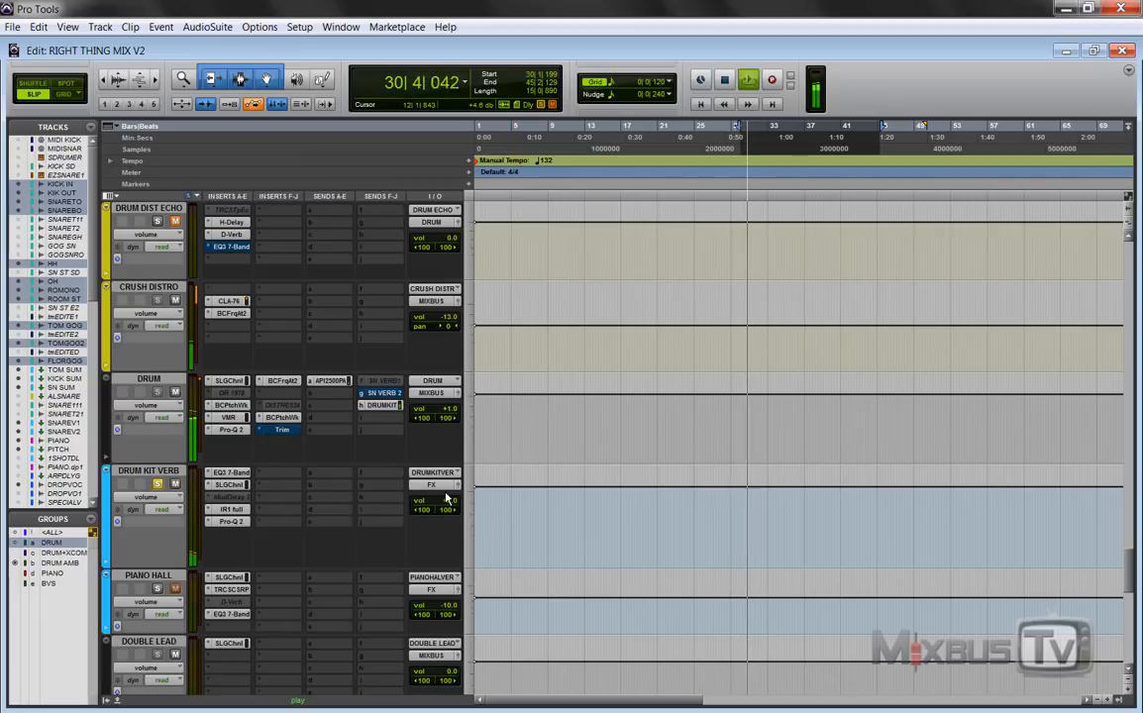
left_click(225, 478)
left_click(230, 484)
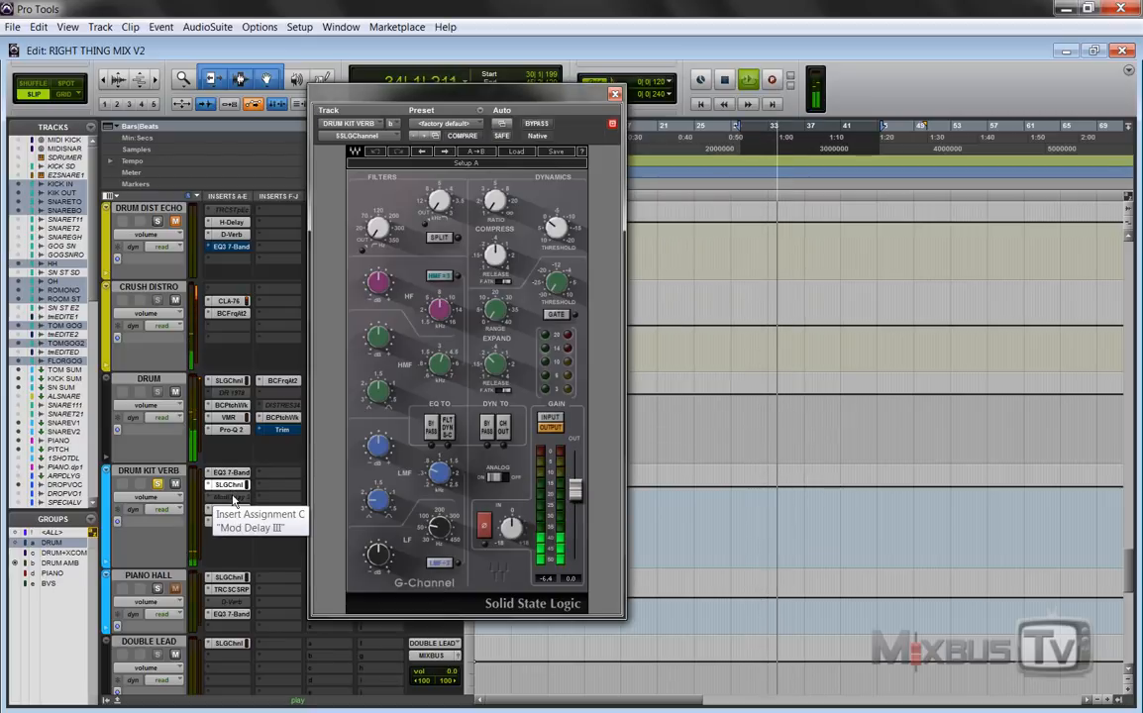
left_click(230, 510)
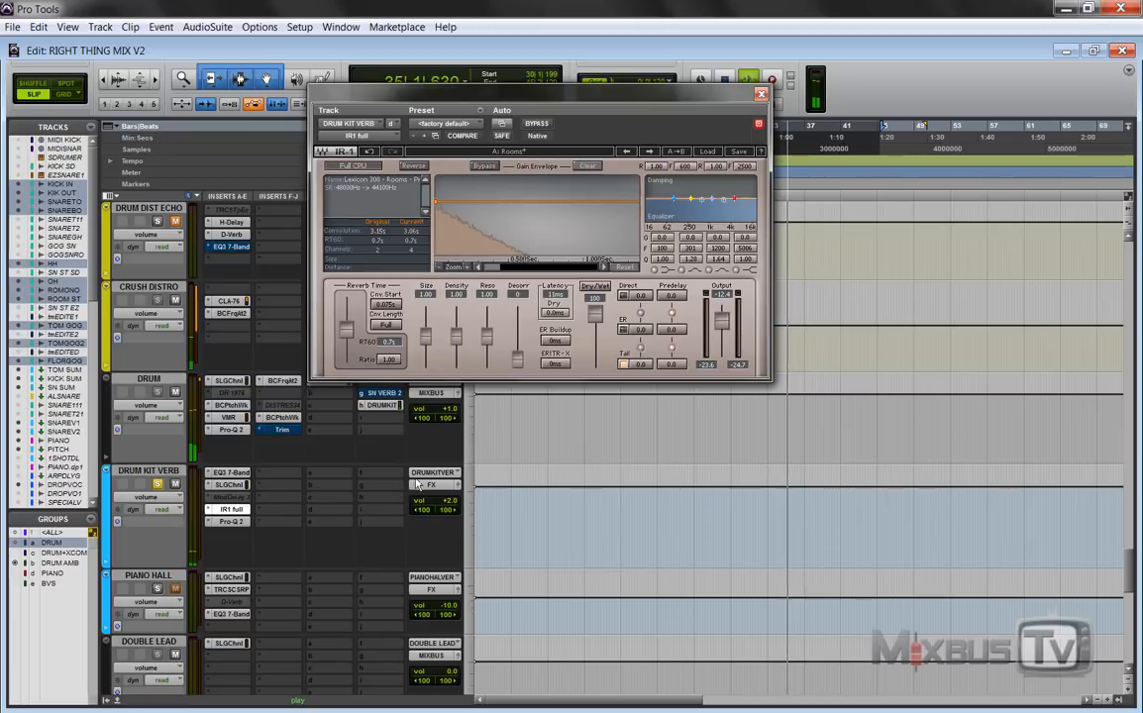
Restart playback from the selection start and compare the drums with DRUM KIT VERB unsoloed and soloed, ending with it soloed.
key("space")
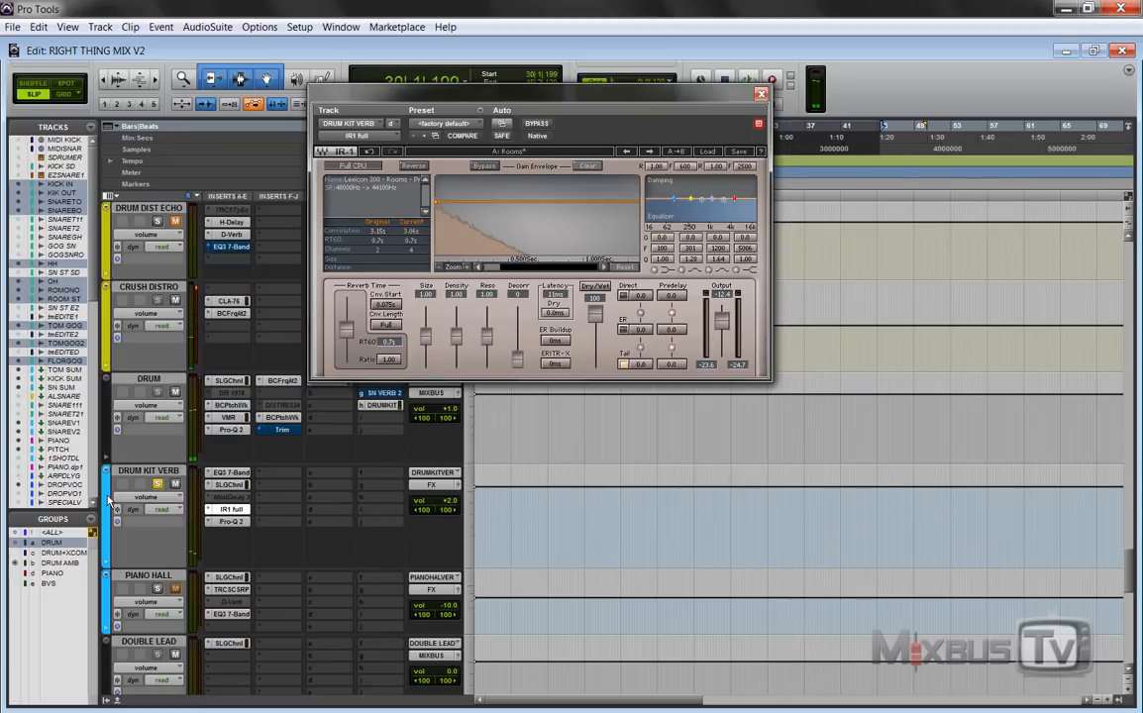
key("space")
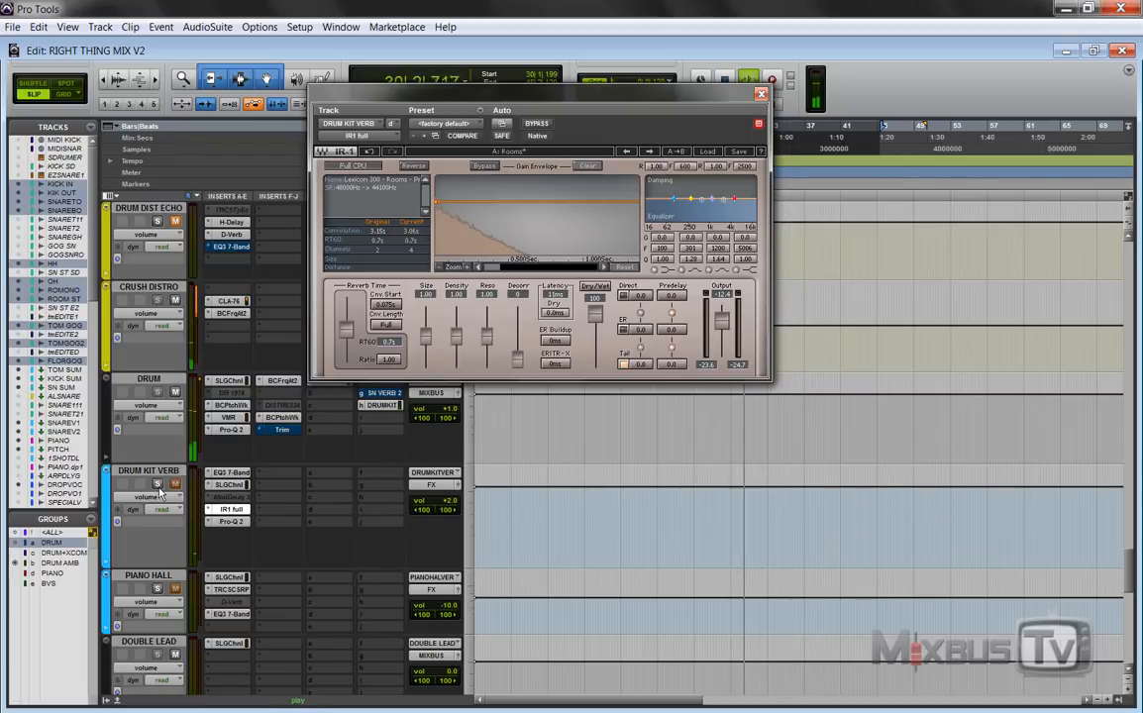
left_click(157, 483)
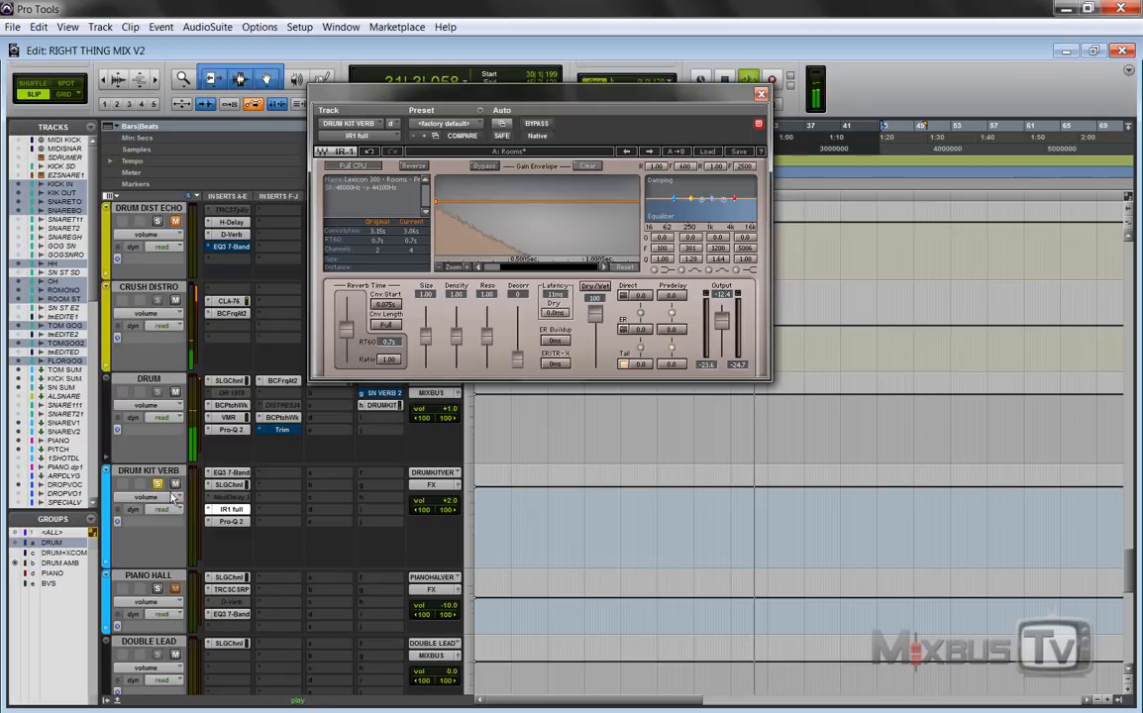
Review the Pro-Q 2 curve on DRUM KIT VERB, stop playback and close the plug-in window.
left_click(231, 521)
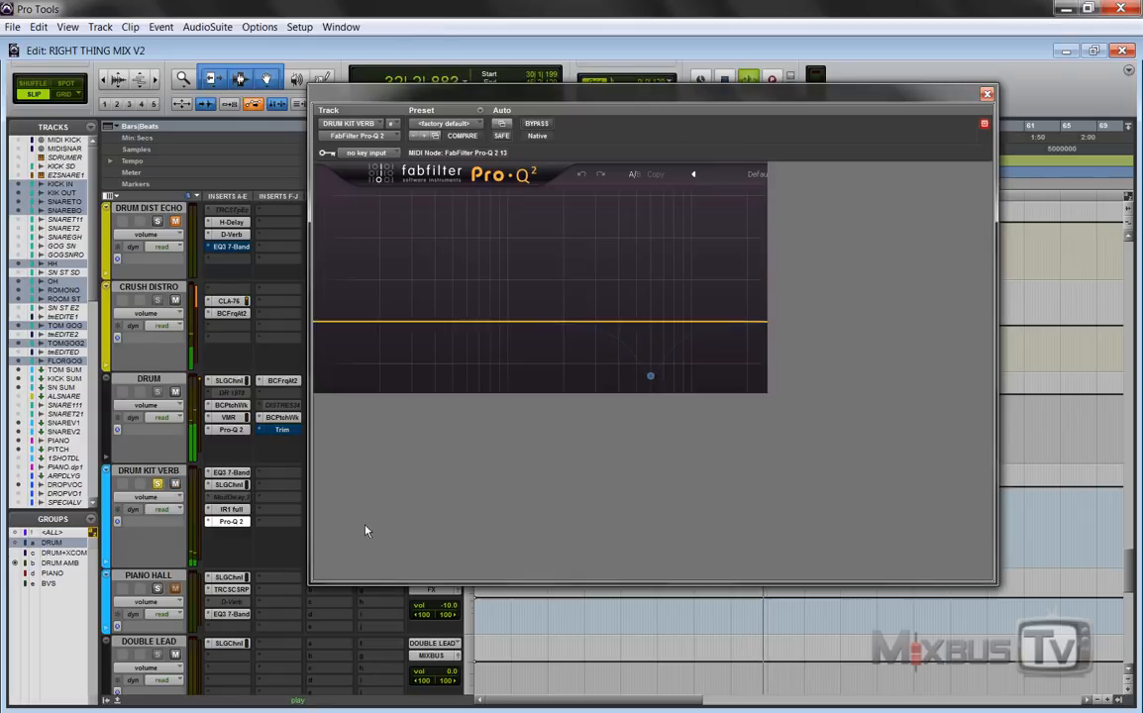
key("space")
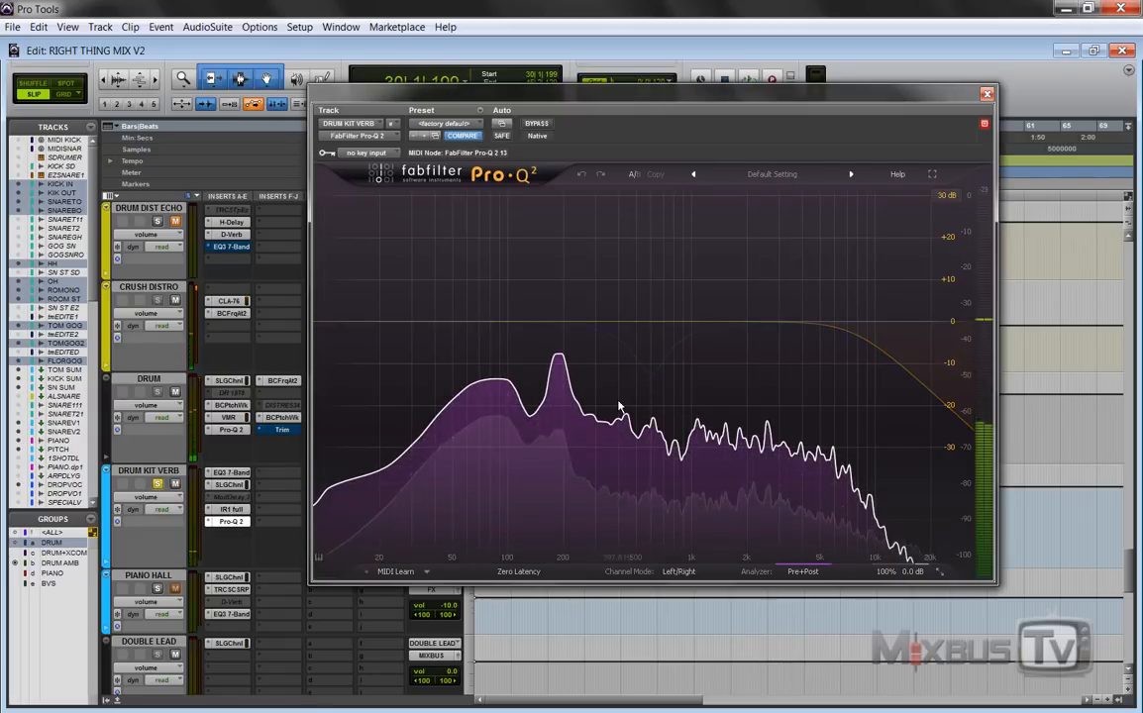
left_click(988, 95)
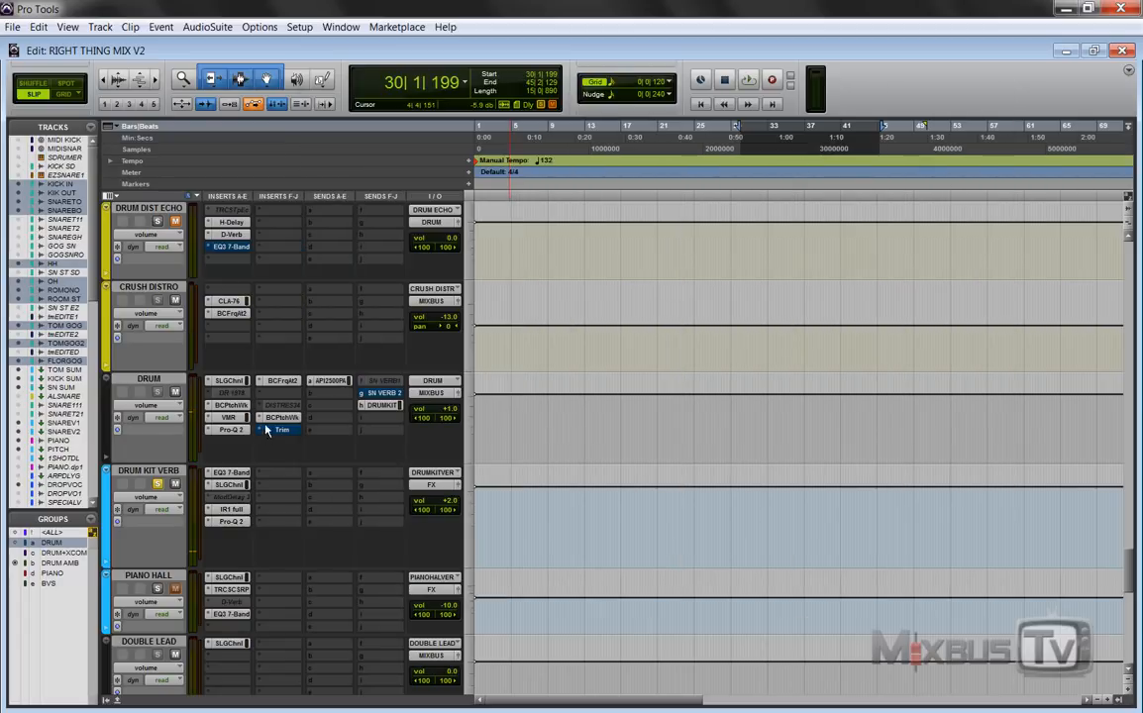
Review the EQ3 7-Band, Pro-Q 2 and IR-1 settings on DRUM KIT VERB, ending with the IR-1 during playback, and close its window.
left_click(231, 474)
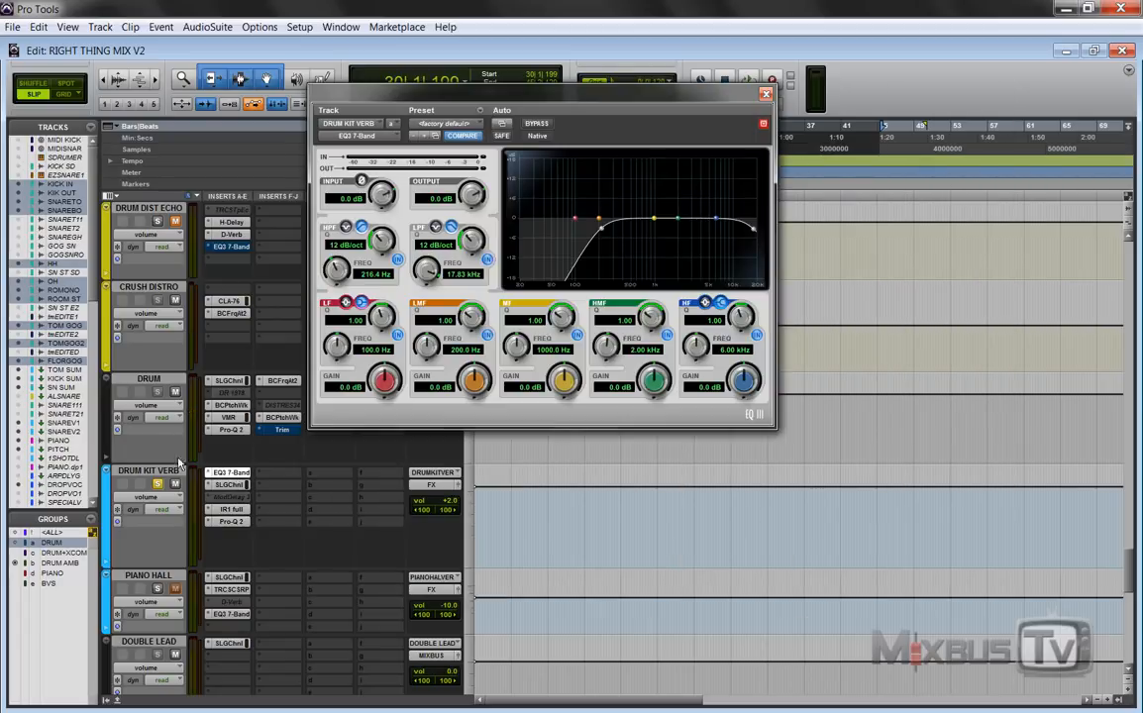
left_click(231, 521)
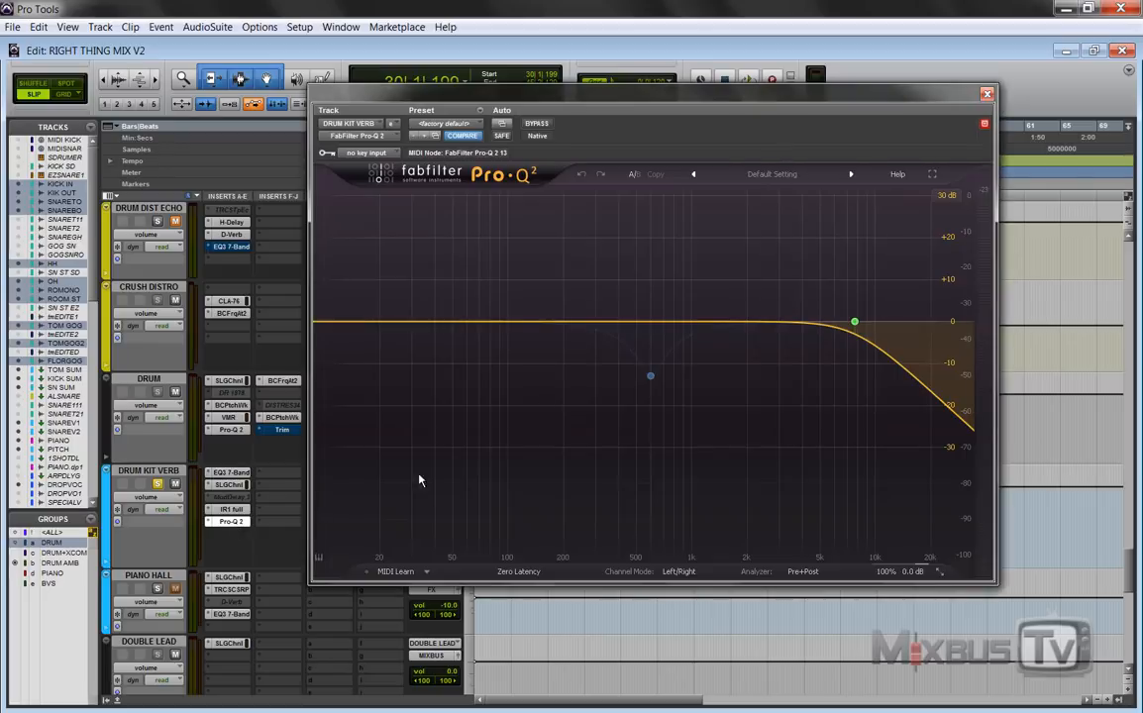
left_click(231, 509)
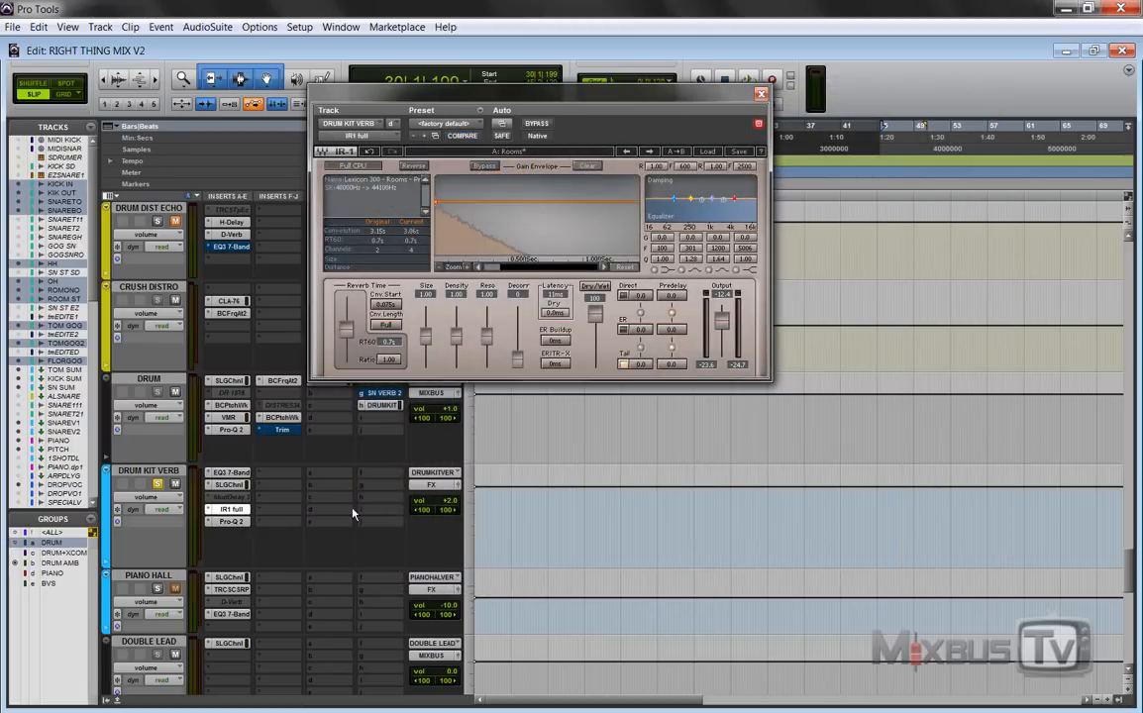
key("space")
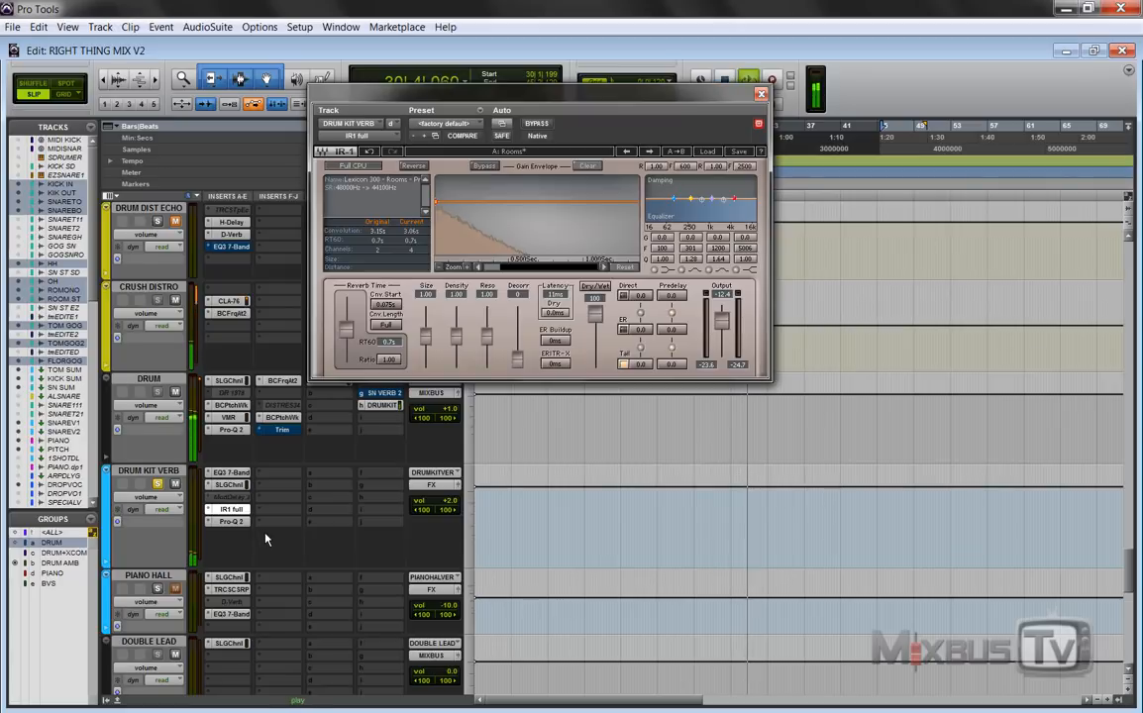
left_click(761, 94)
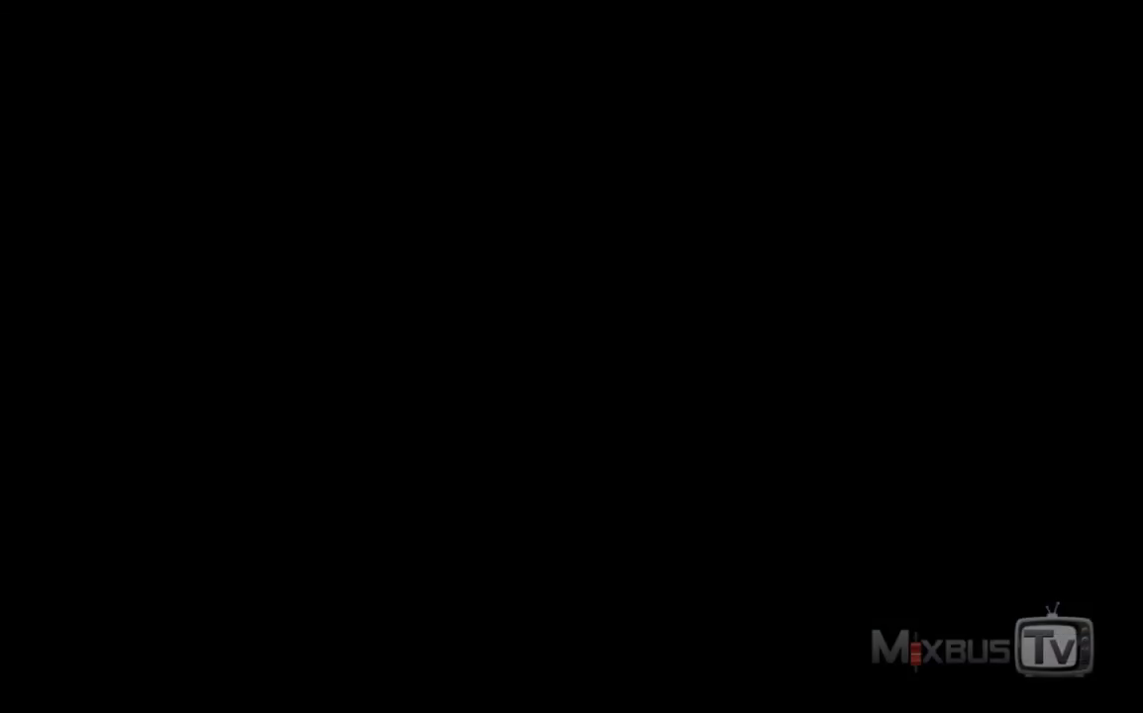